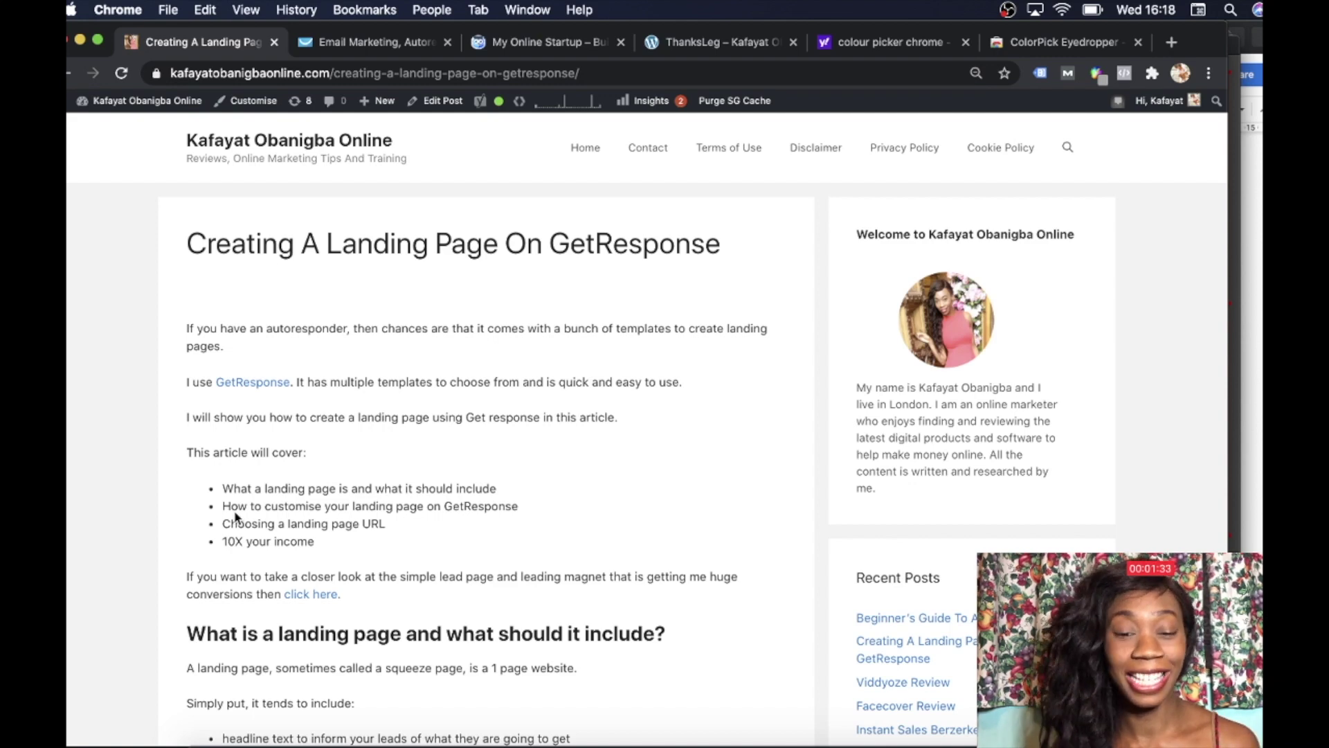
- Read the article's introduction, the list of what a landing page should include, and the example landing page image
scroll(236, 516, "down", 2)
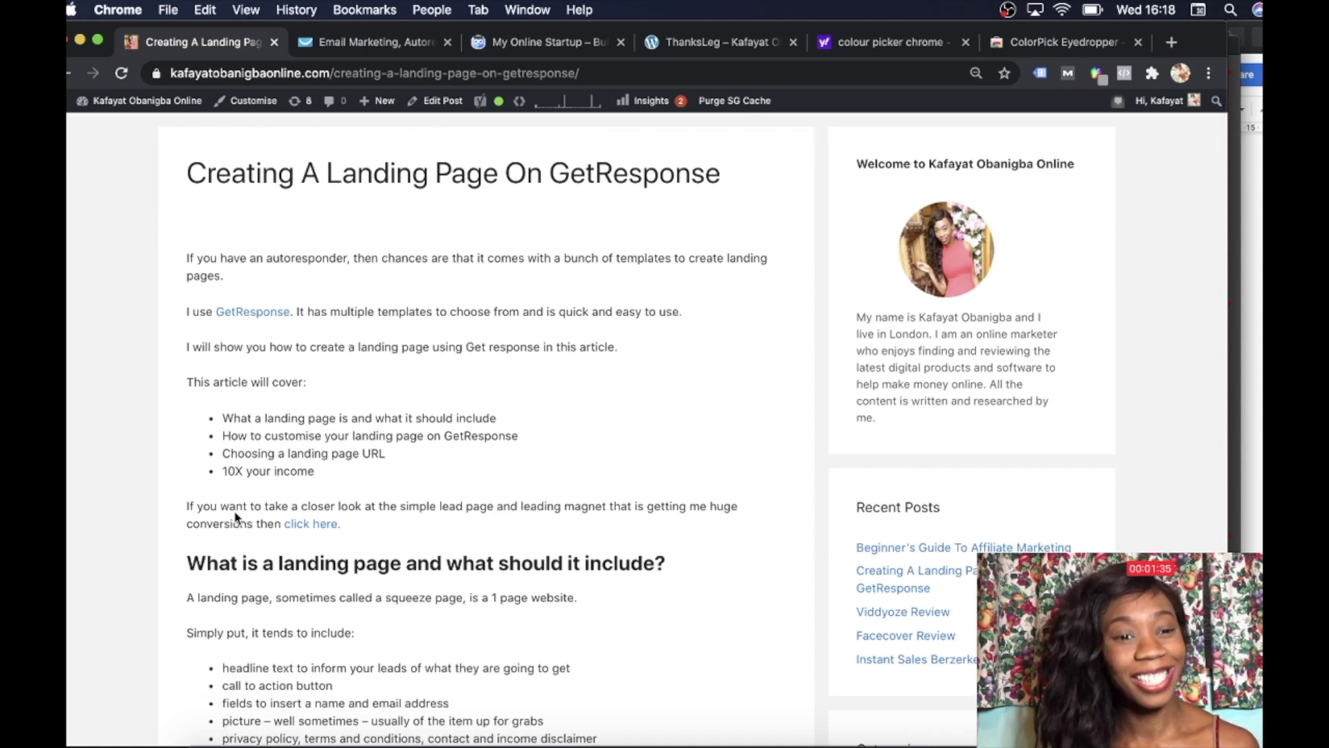
scroll(236, 516, "down", 1)
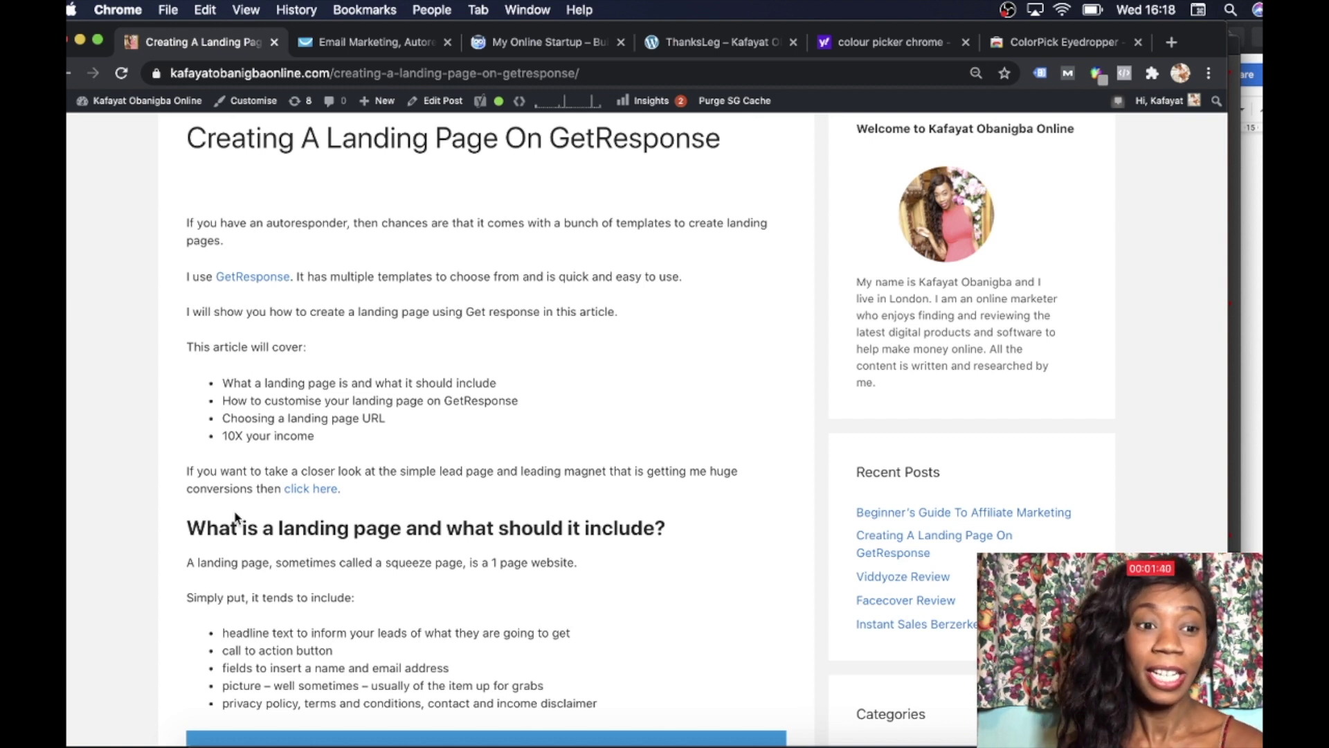
scroll(235, 515, "down", 2)
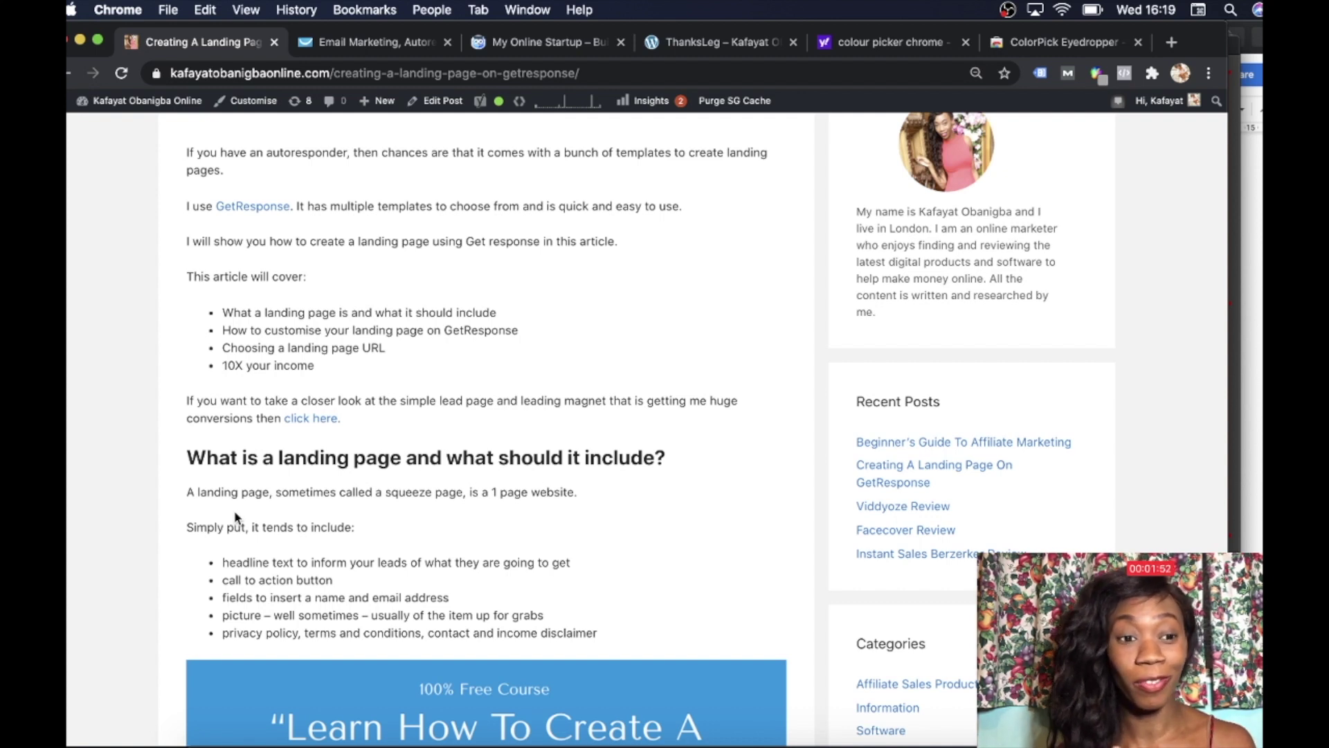
scroll(235, 518, "down", 5)
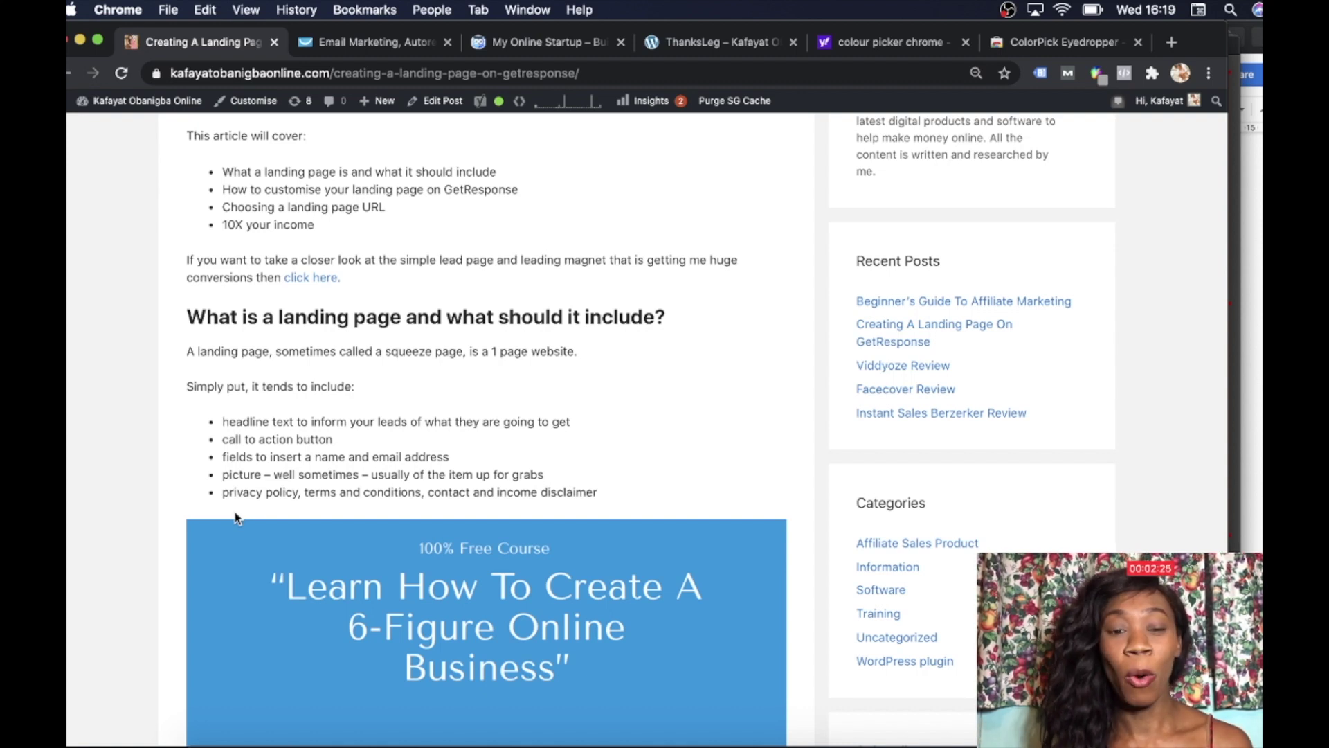
scroll(238, 517, "down", 1)
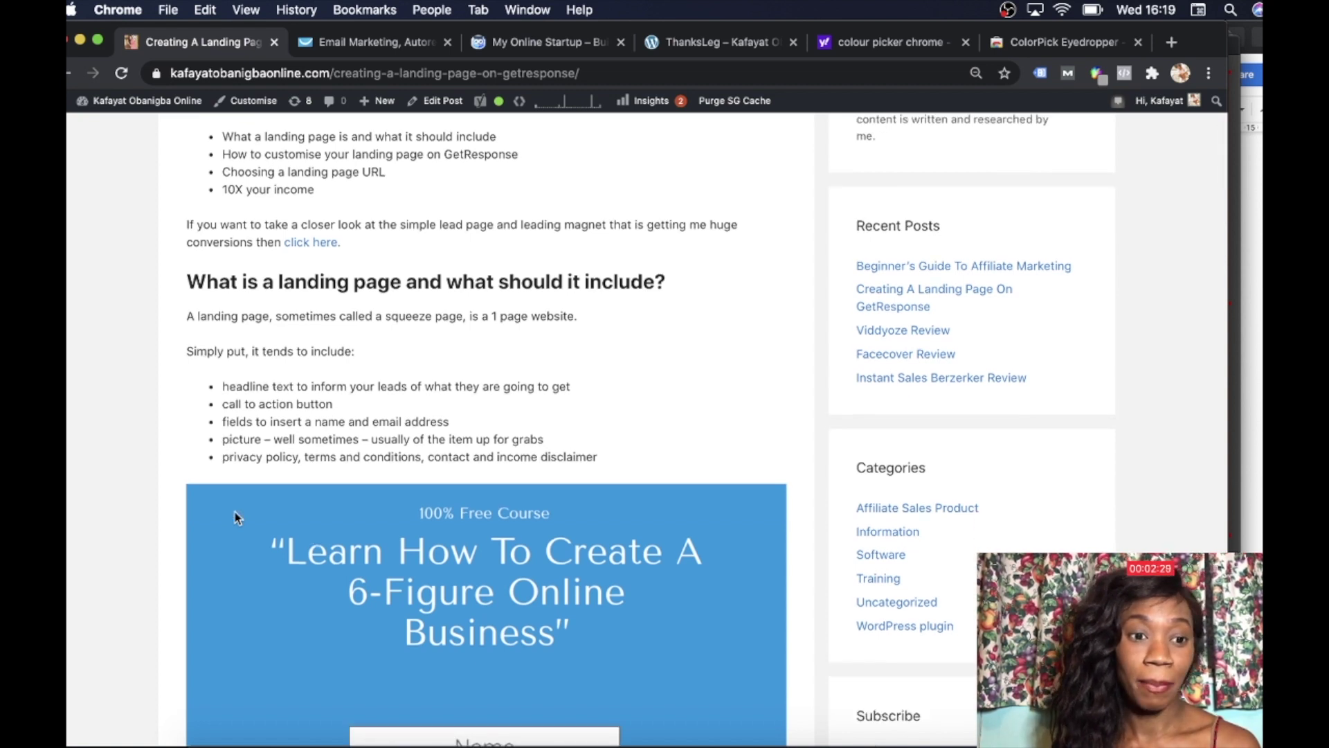
scroll(237, 517, "down", 1)
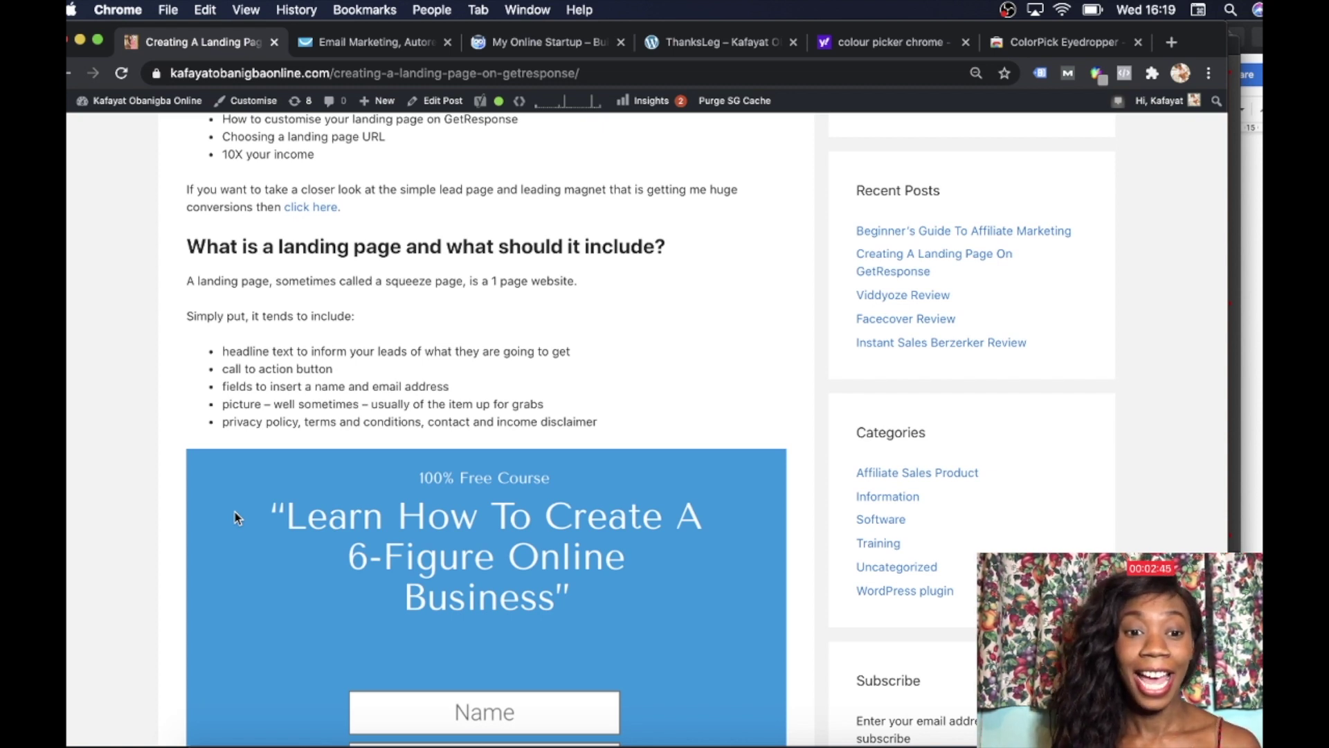
scroll(238, 518, "down", 1)
scroll(237, 518, "down", 1)
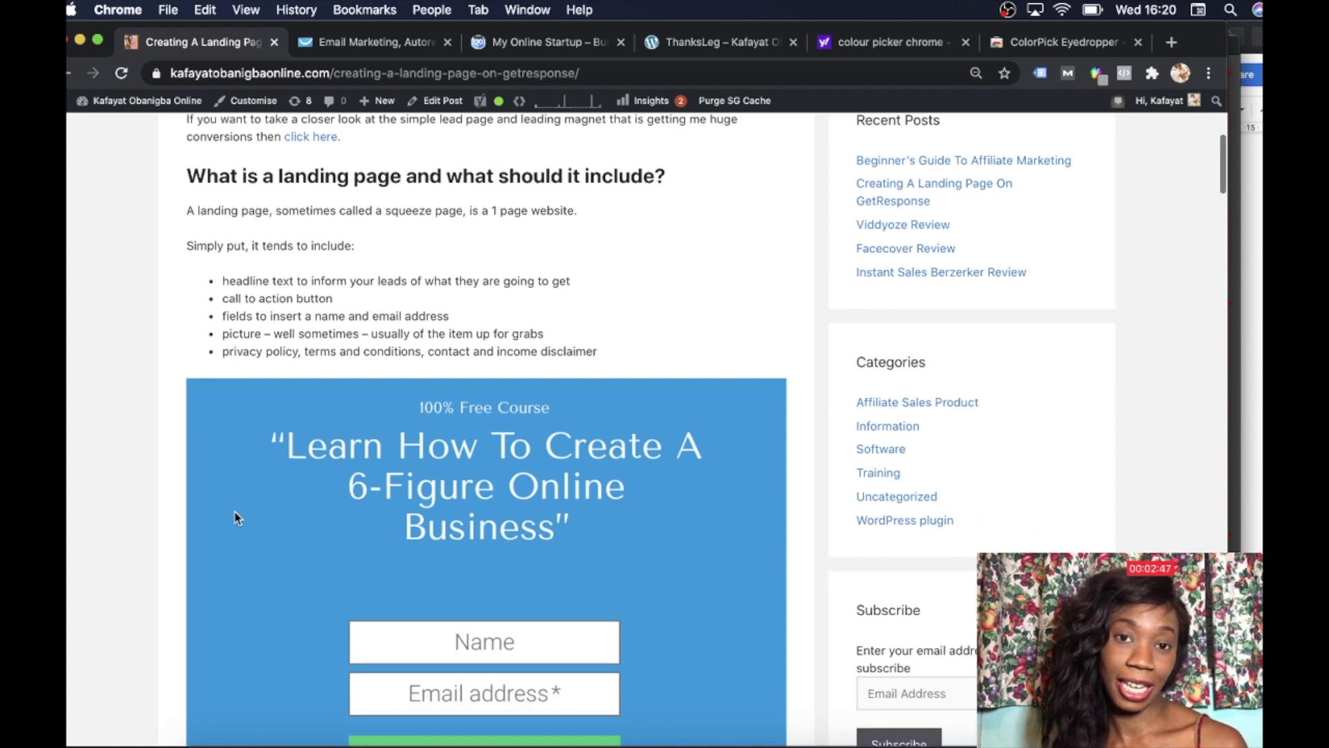
scroll(238, 518, "down", 1)
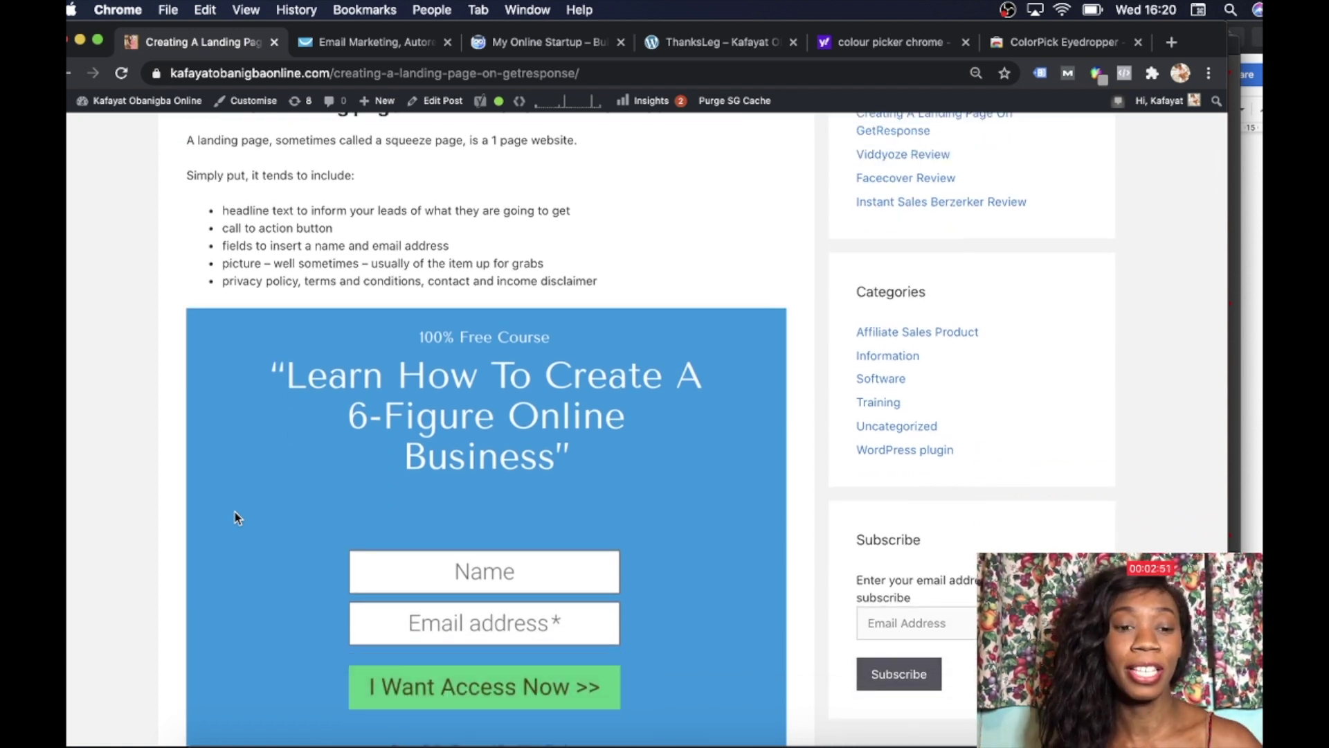
scroll(237, 518, "down", 1)
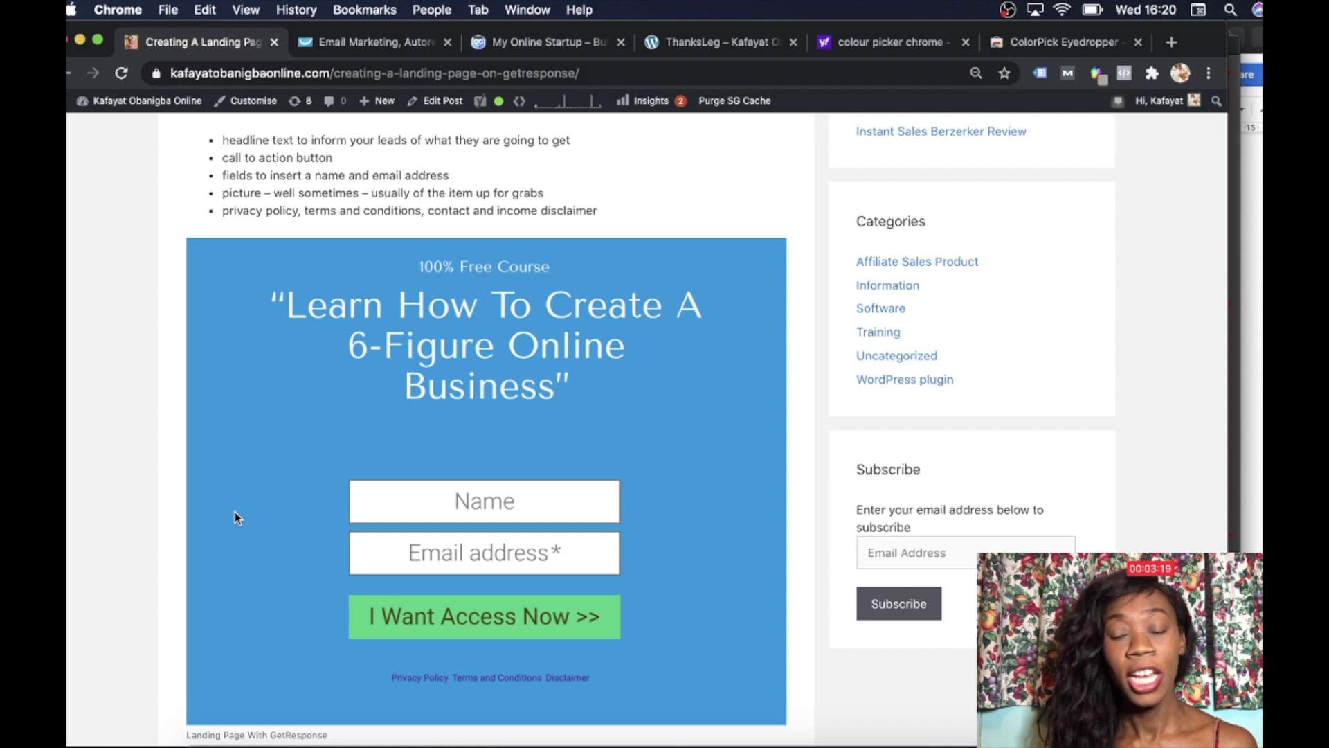
scroll(236, 518, "down", 10)
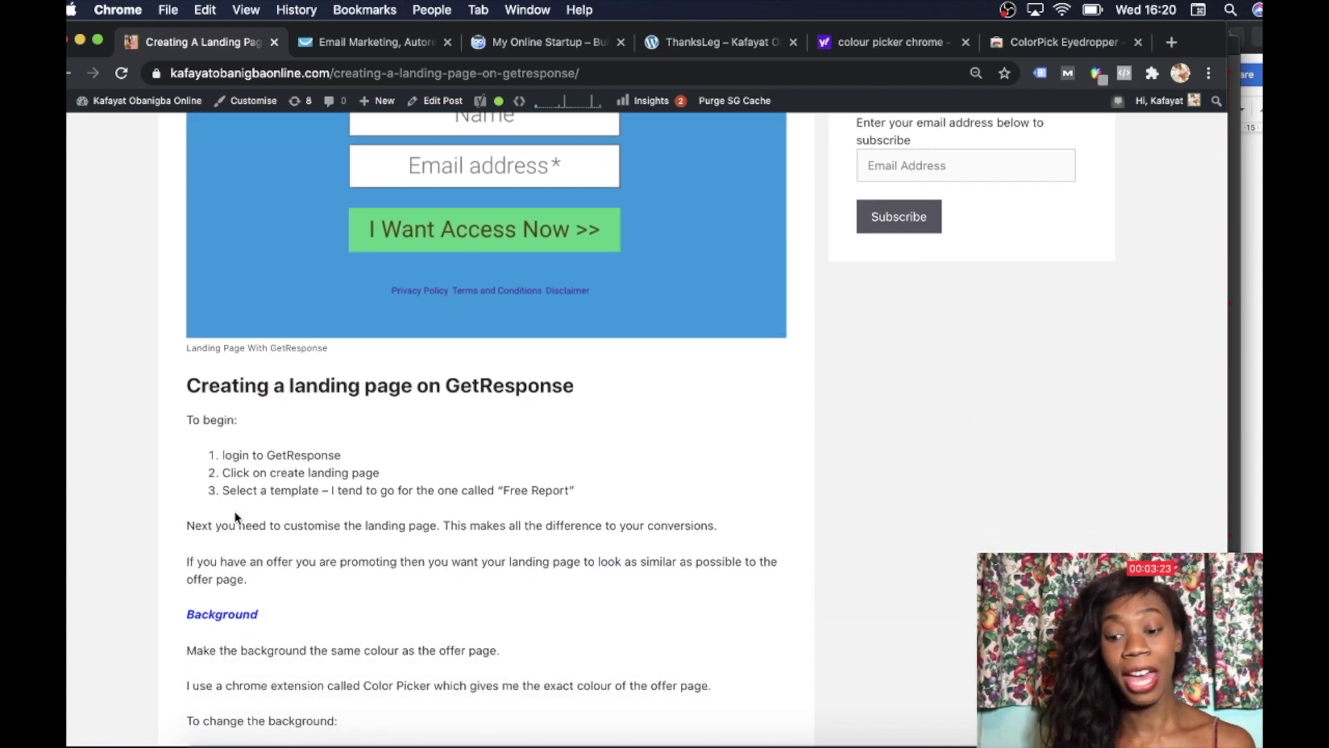
scroll(236, 518, "up", 7)
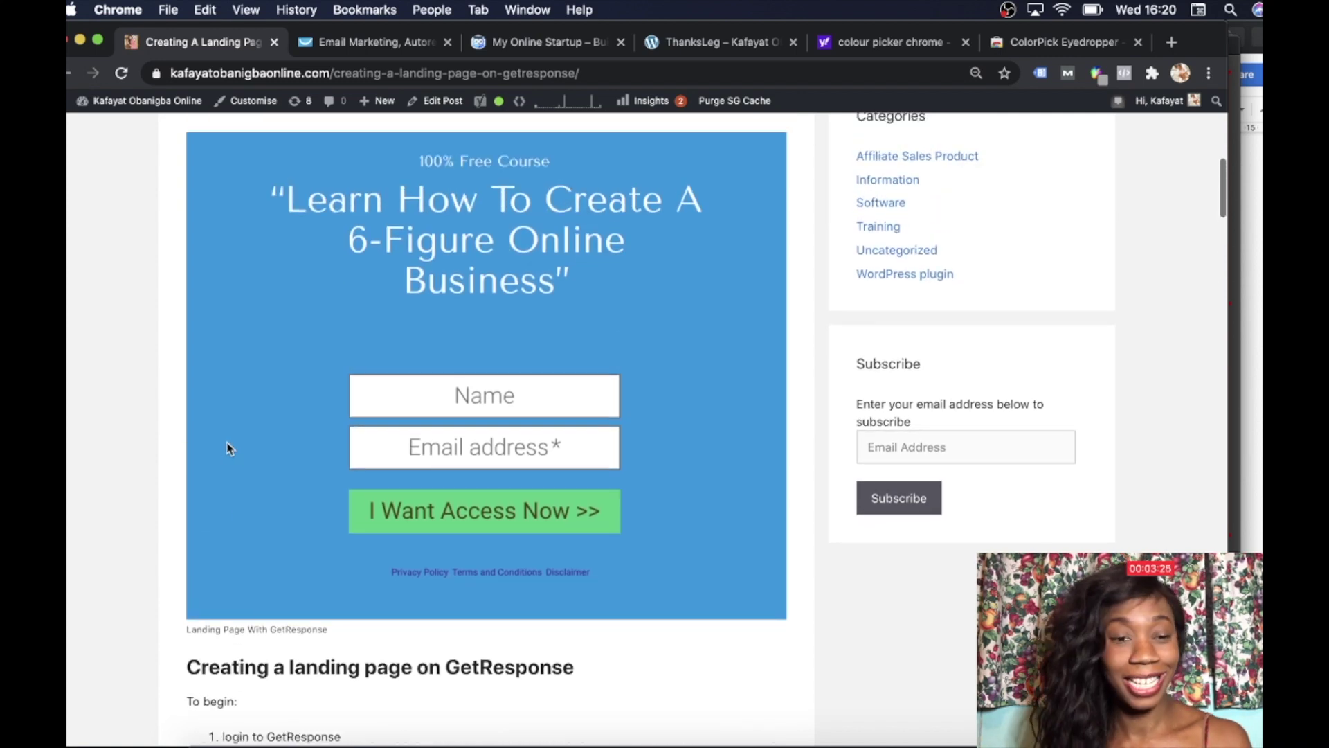
scroll(229, 448, "up", 3)
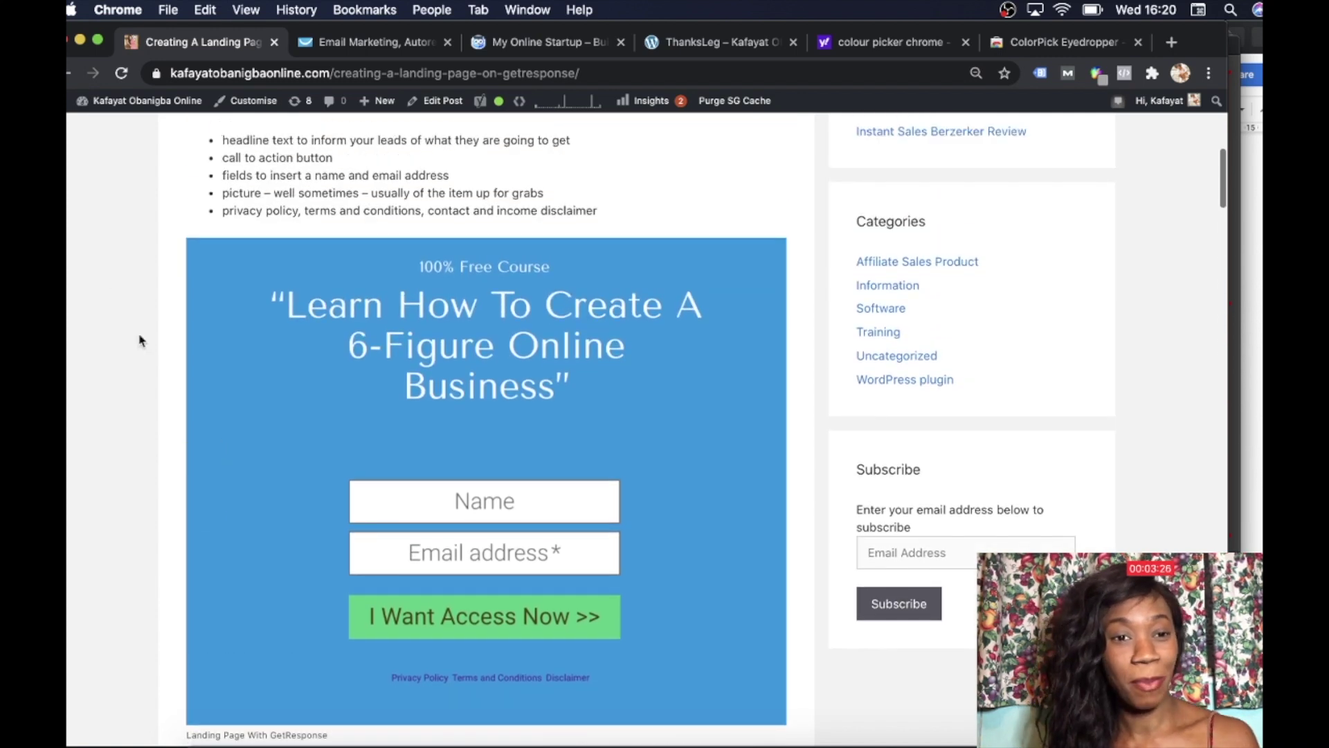
- Compare the My Online Startup offer page, the GetResponse landing page draft and the article's example landing page
left_click(516, 47)
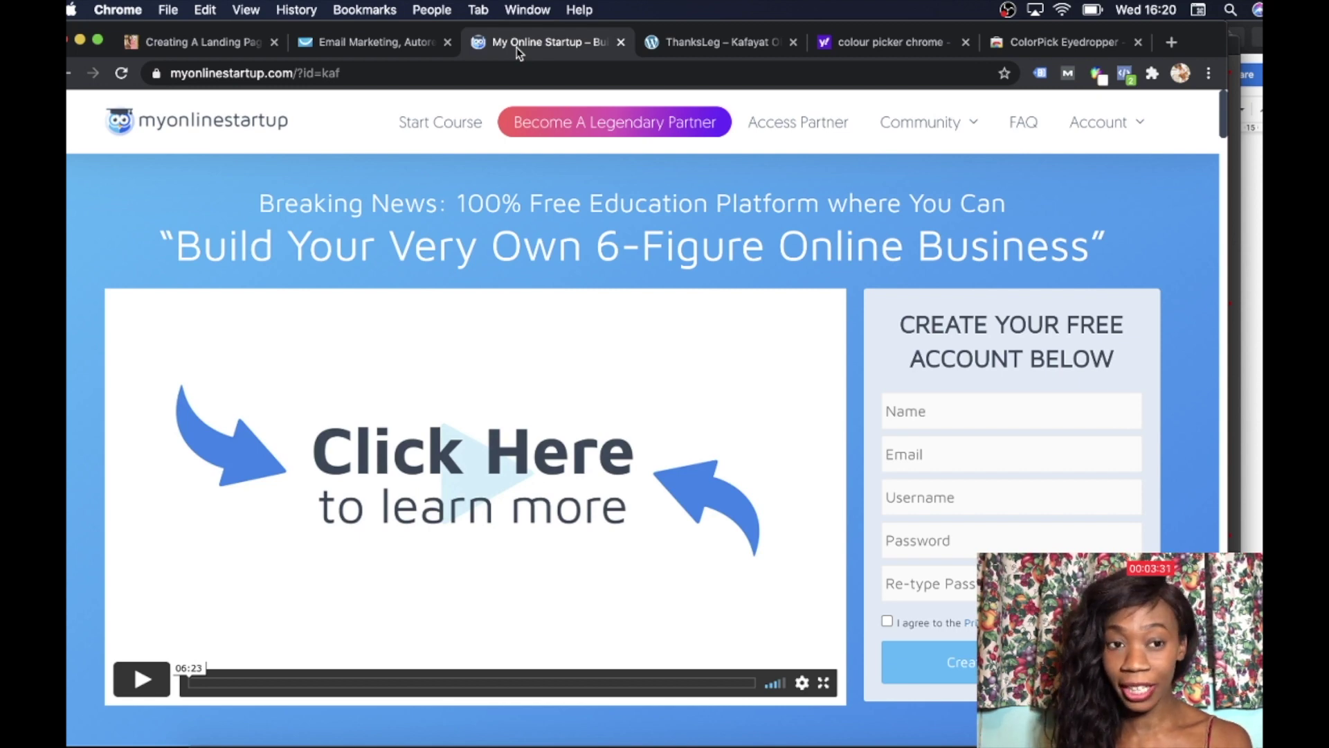
left_click(364, 41)
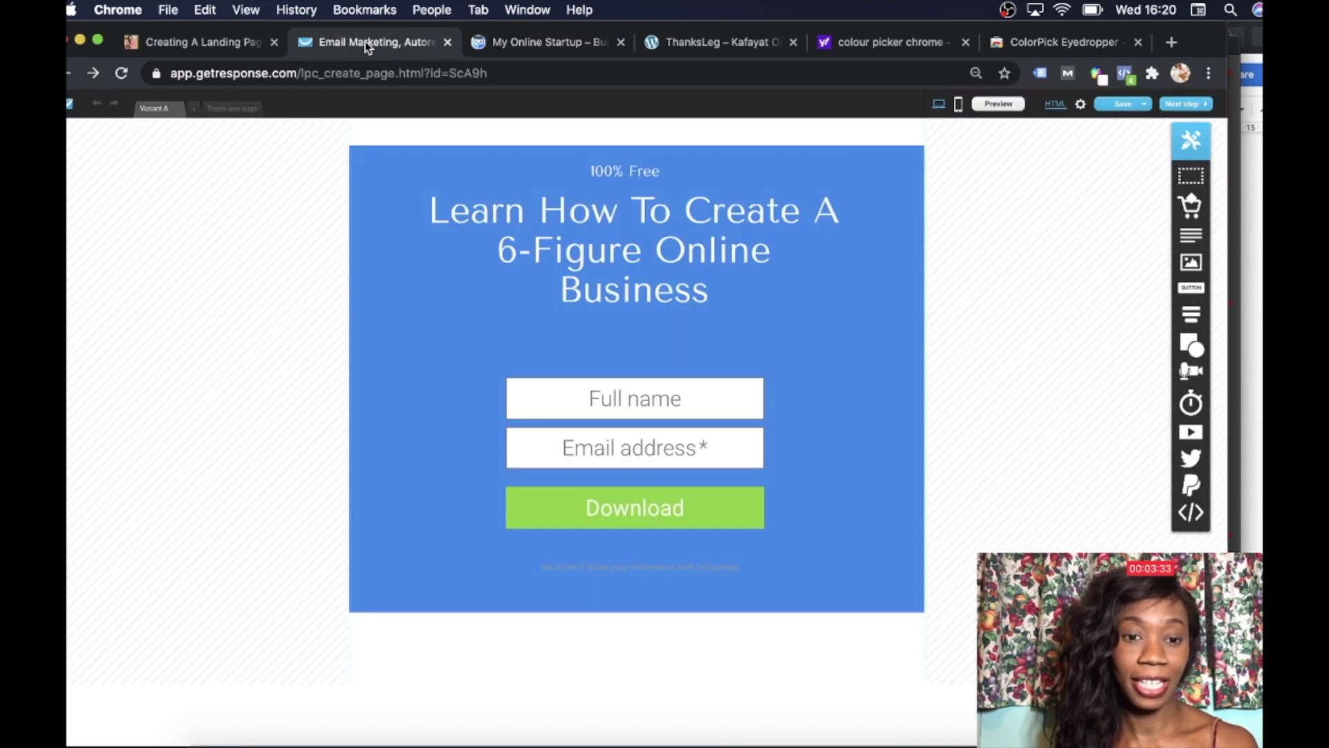
left_click(206, 43)
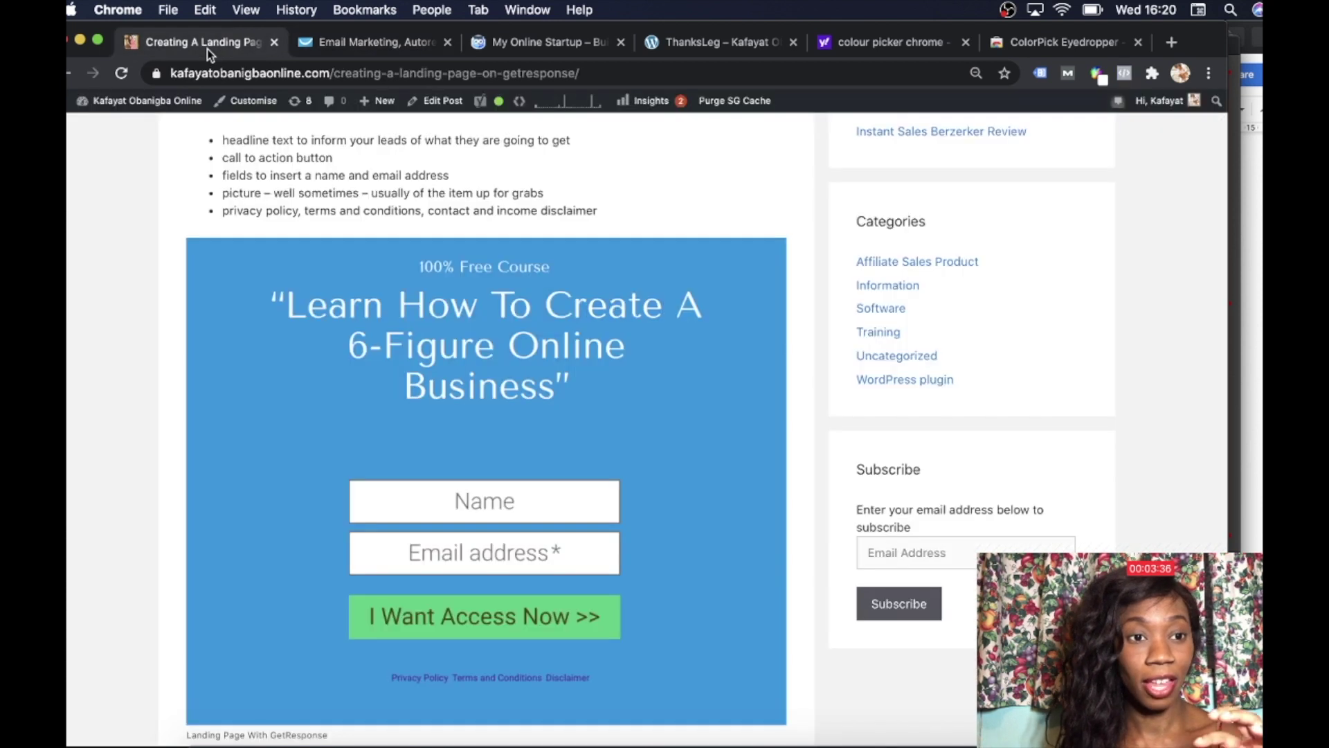
left_click(371, 45)
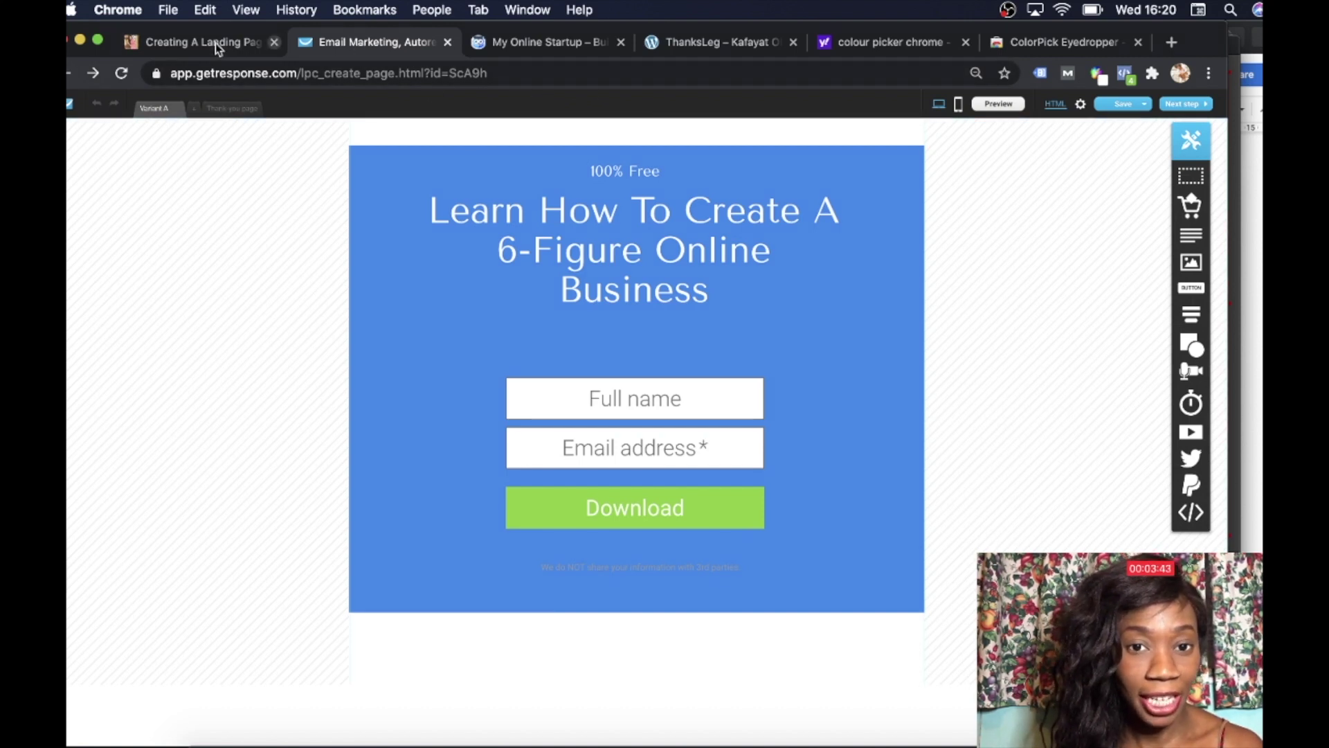
- Leave the landing page draft for the GetResponse dashboard and open the landing pages overview
left_click(68, 75)
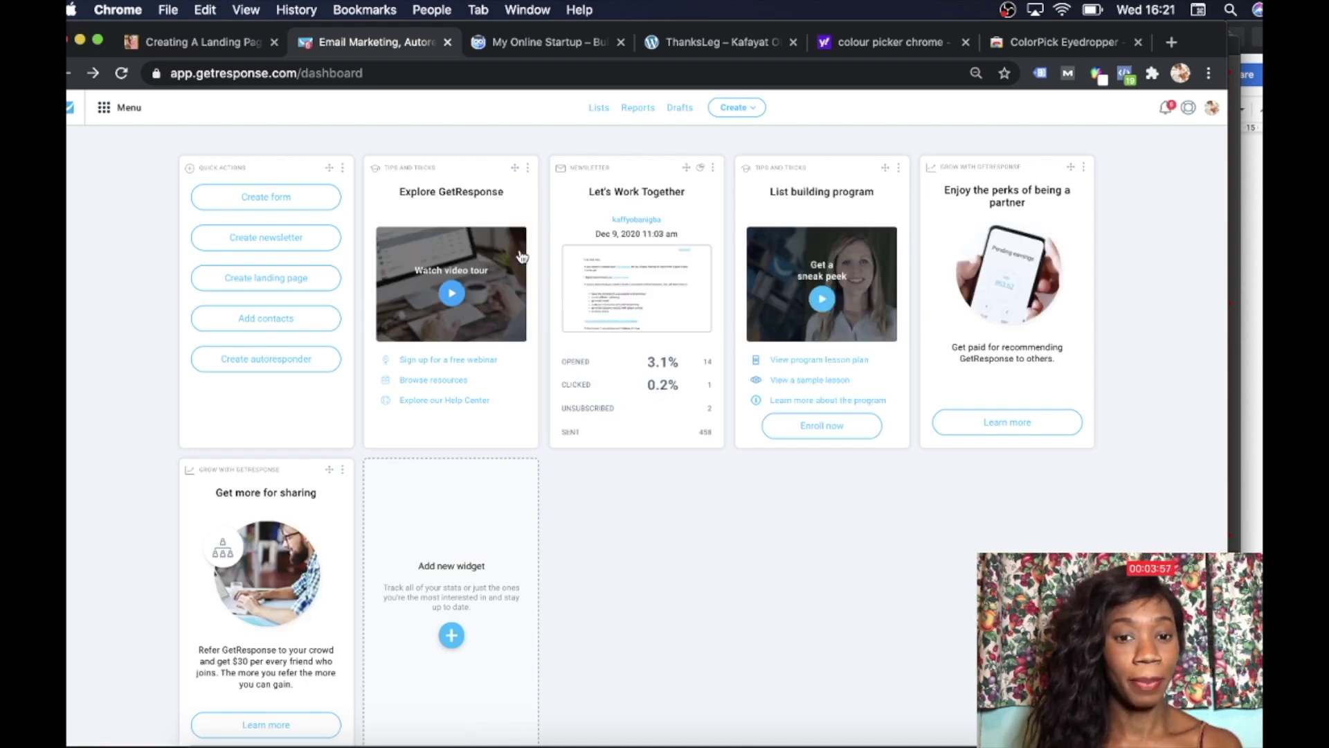
left_click(124, 113)
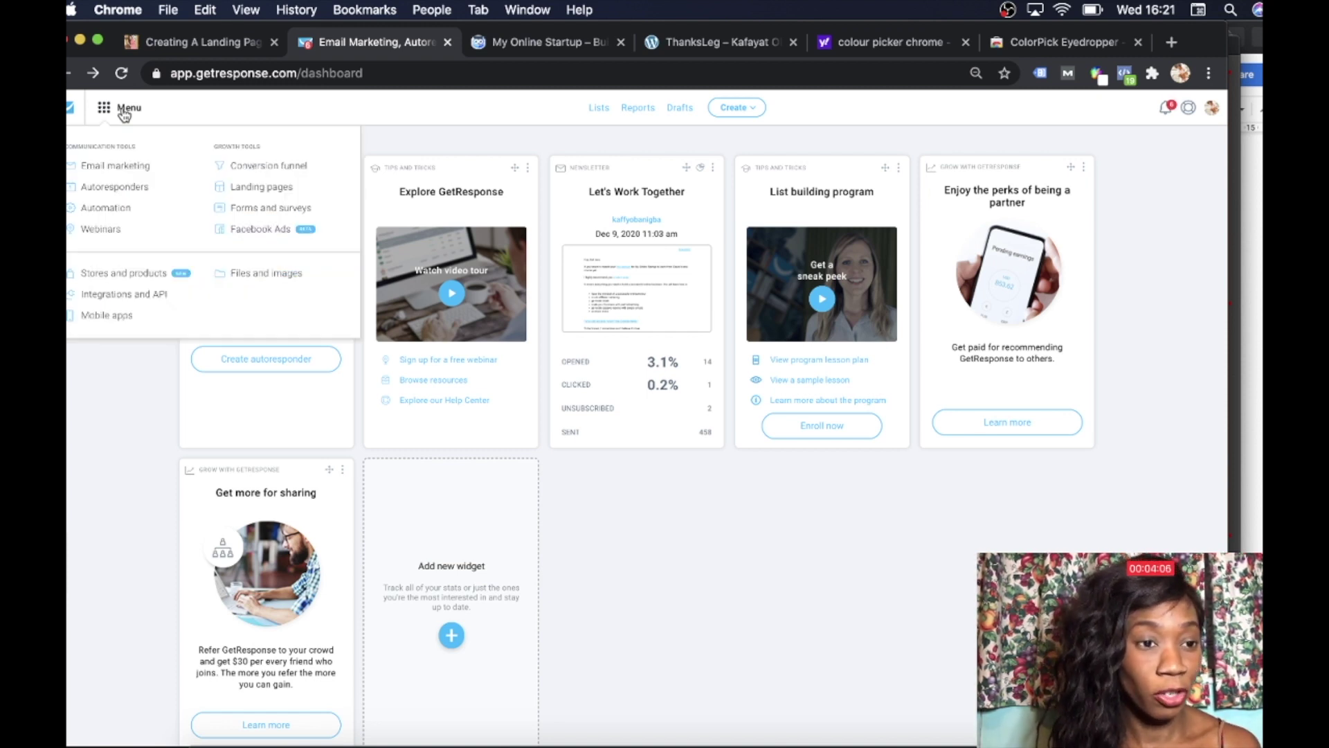
left_click(261, 189)
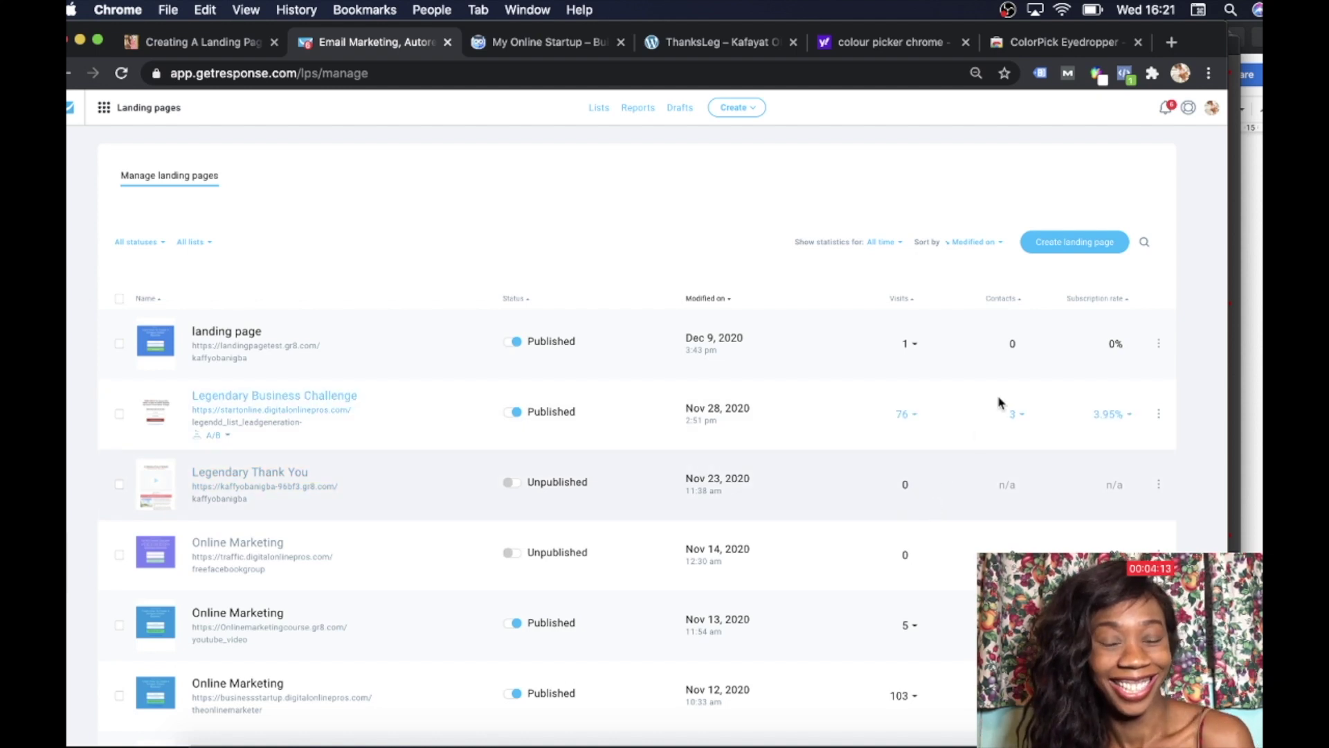
left_click(1156, 343)
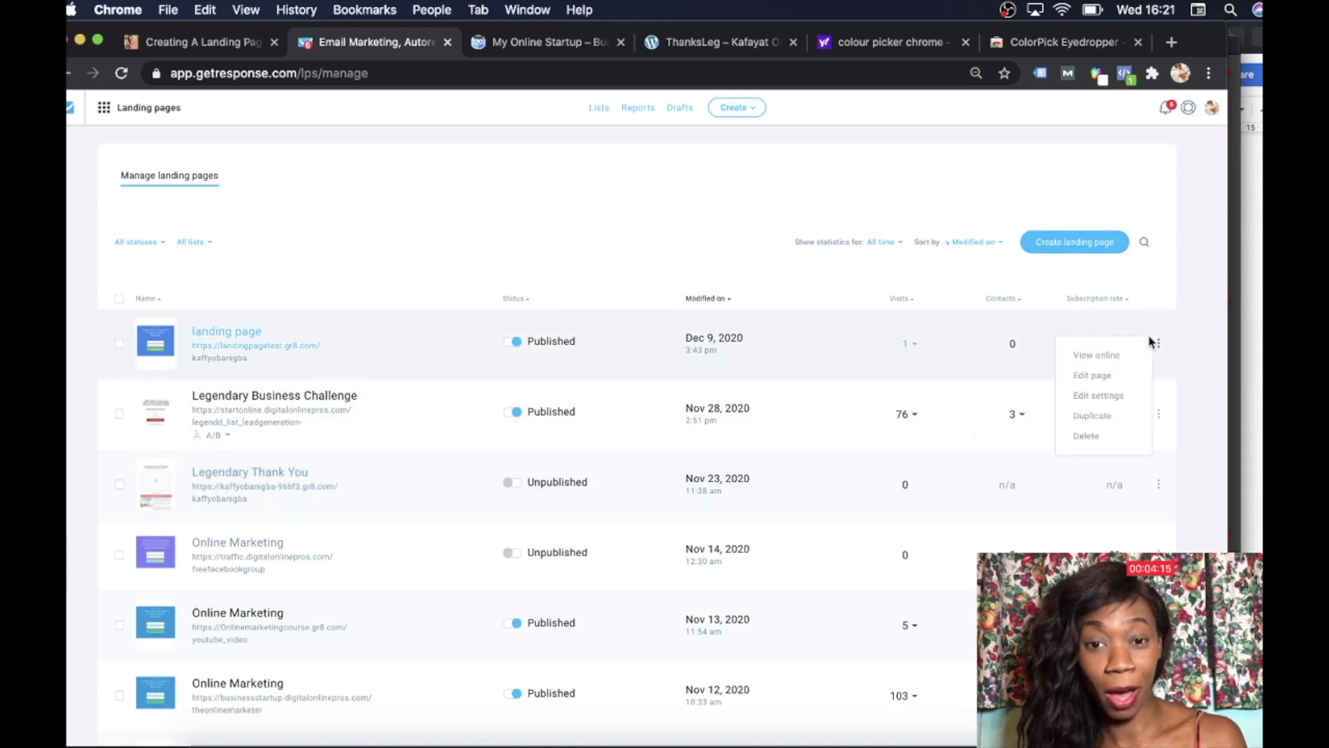
left_click(1154, 342)
left_click(1156, 346)
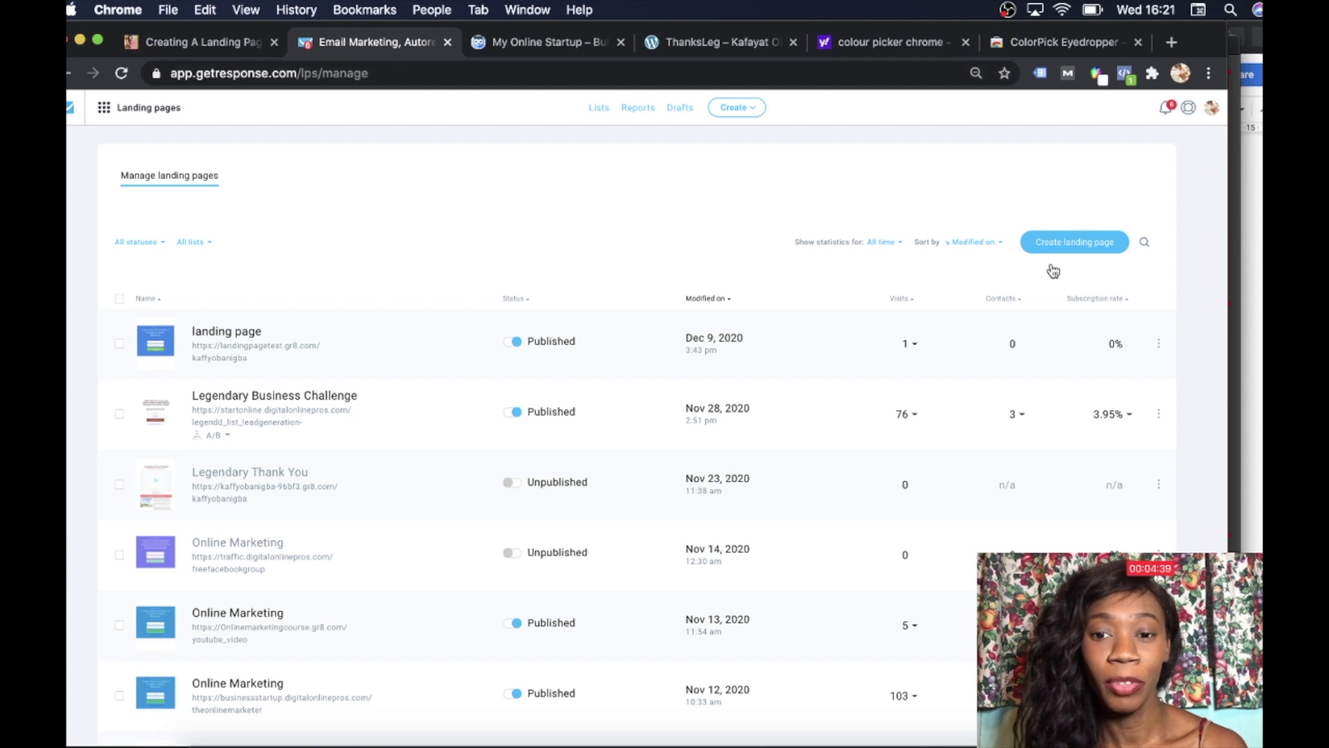
- Create a new landing page instead of restoring the autosaved version, and select the Free Report template
left_click(1075, 243)
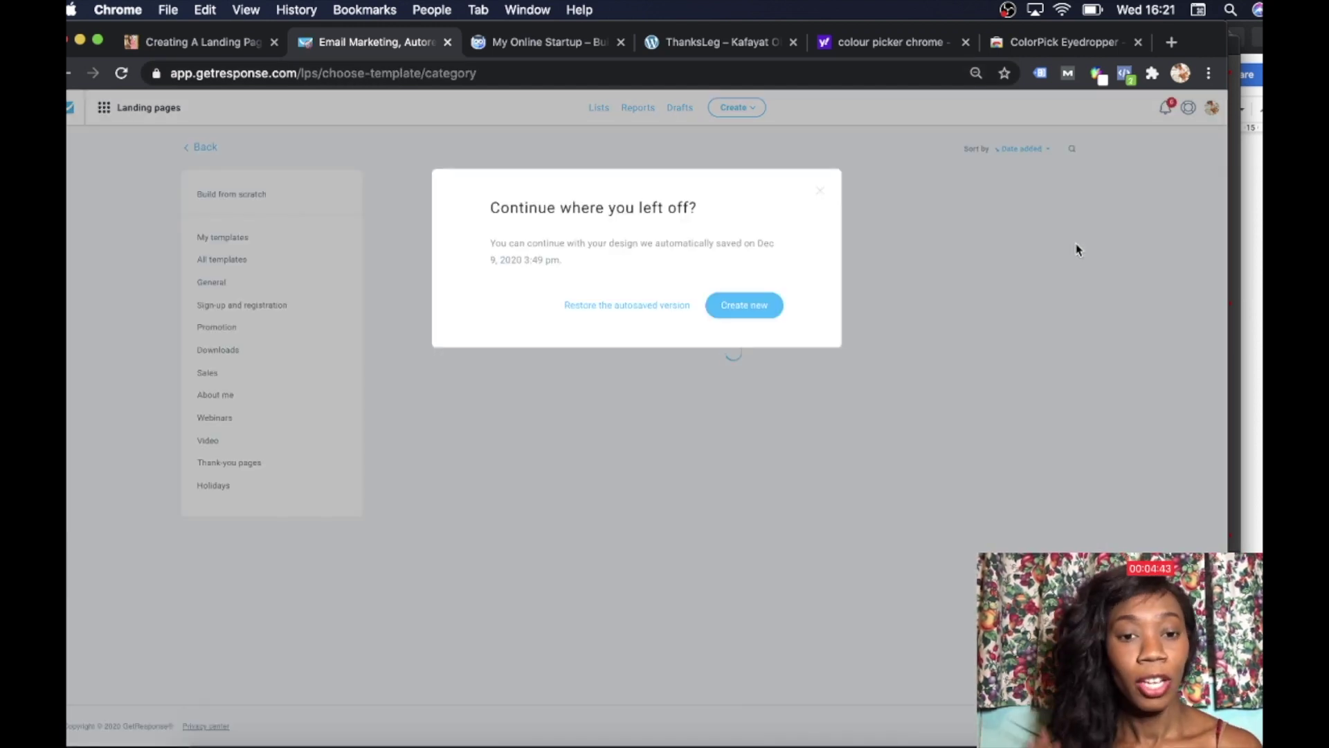
left_click(745, 310)
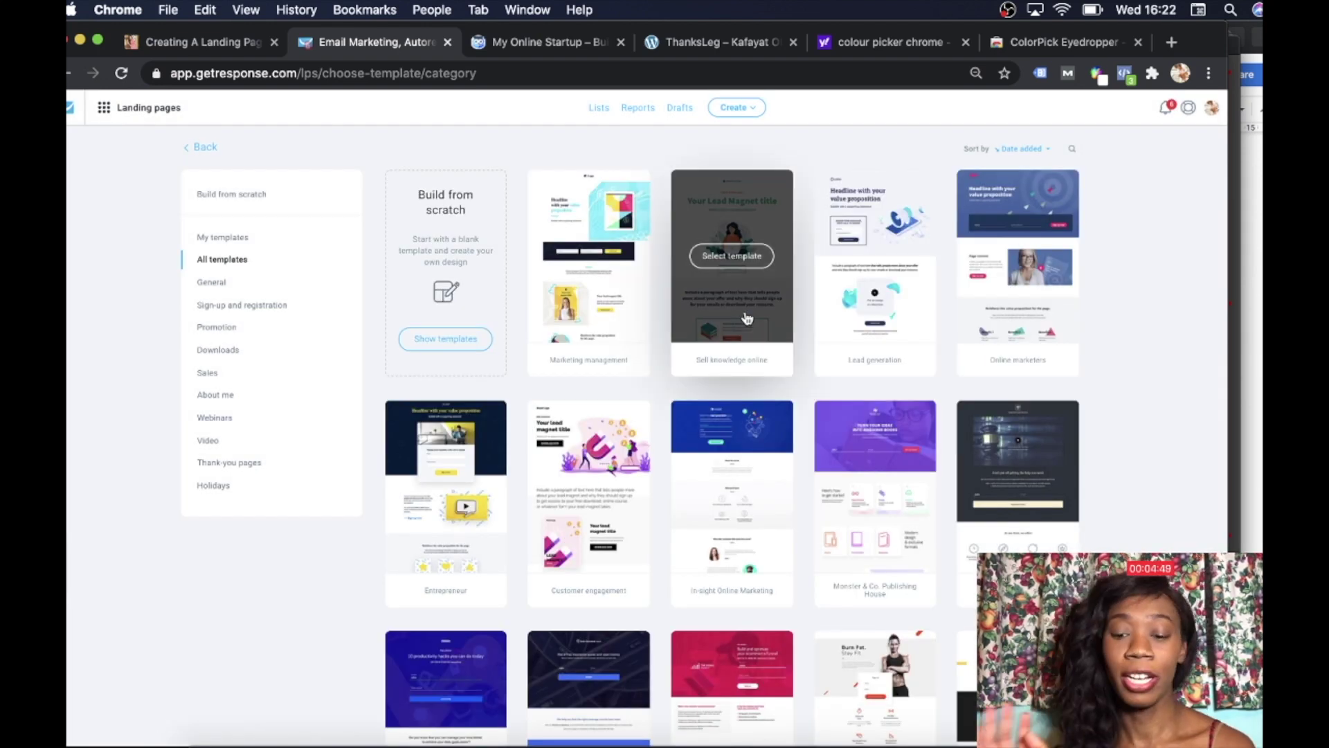
scroll(746, 317, "down", 5)
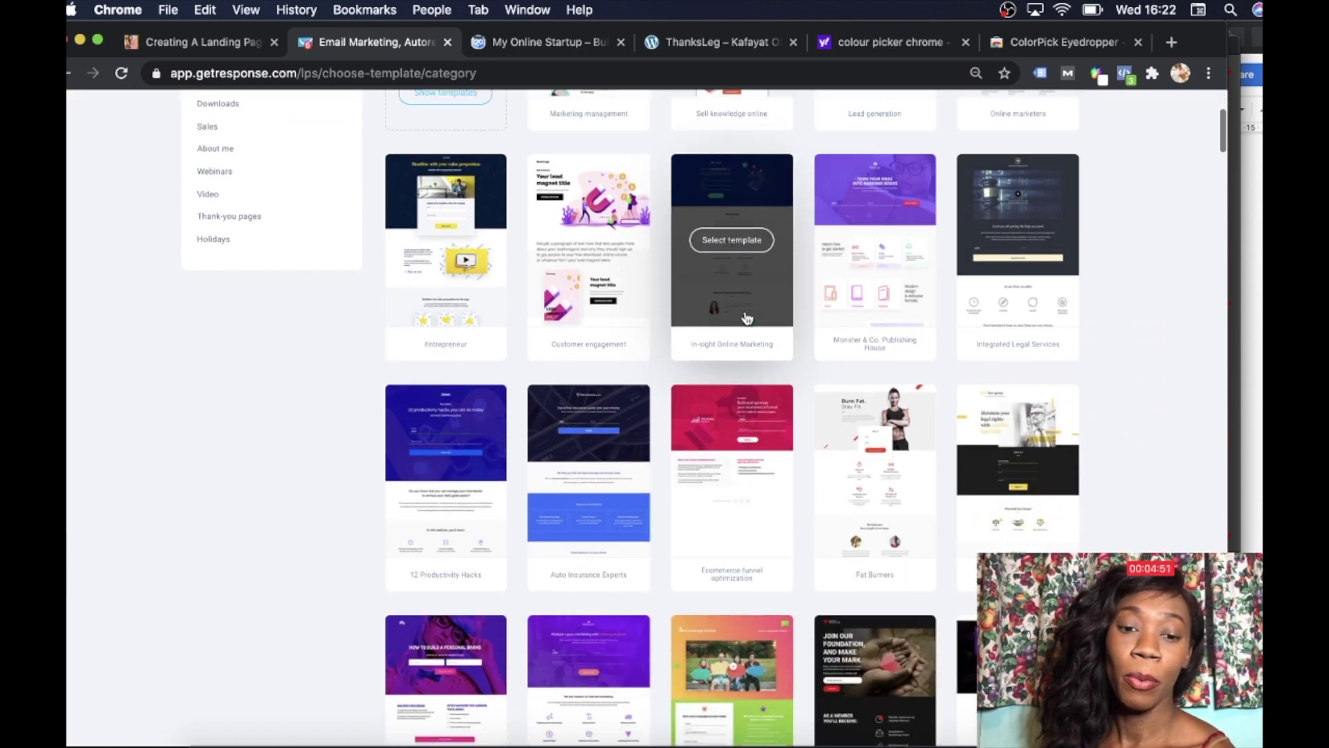
scroll(746, 309, "down", 4)
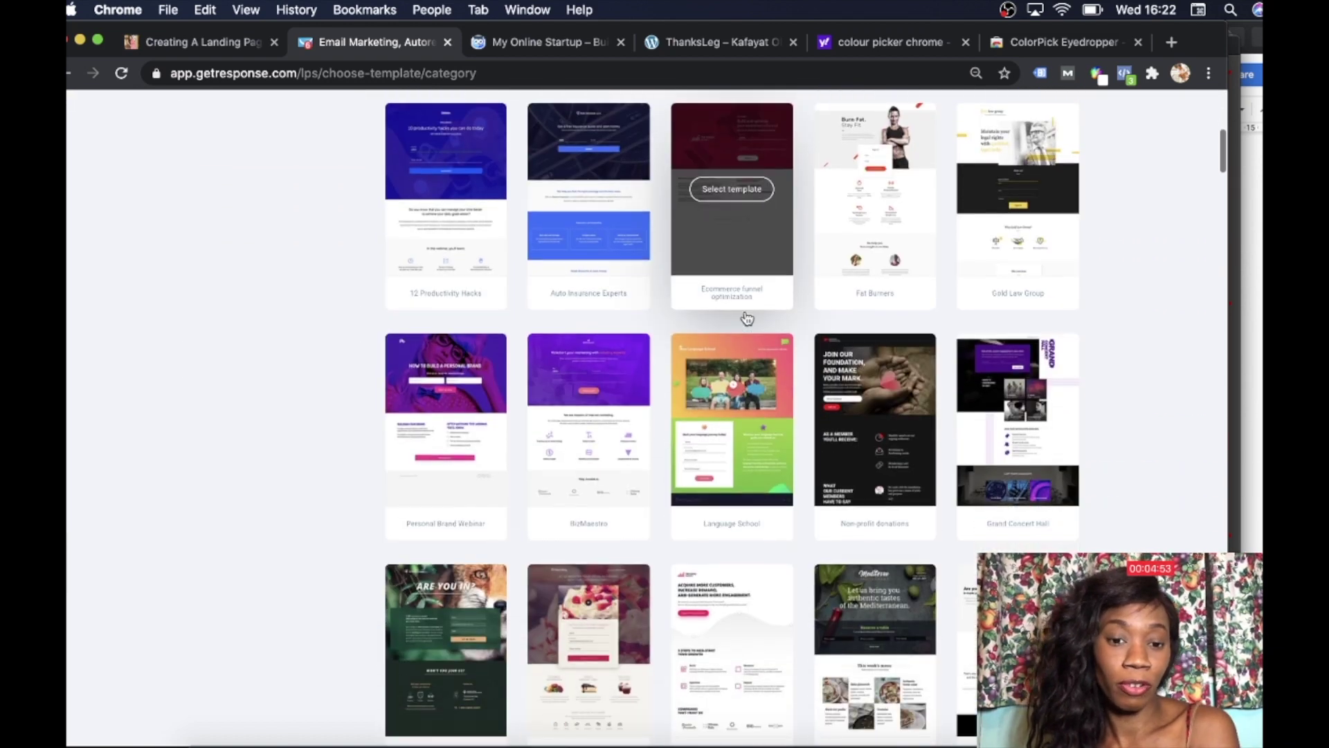
scroll(746, 318, "down", 5)
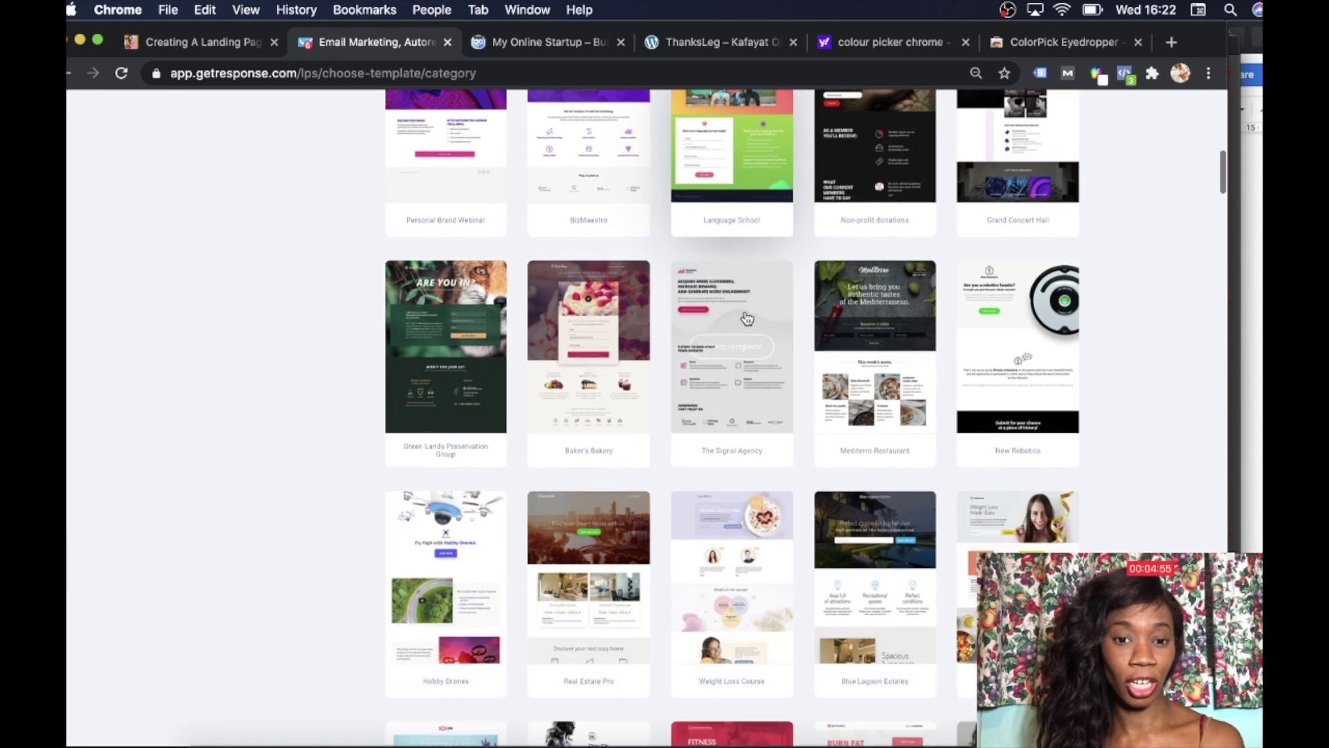
scroll(746, 318, "down", 10)
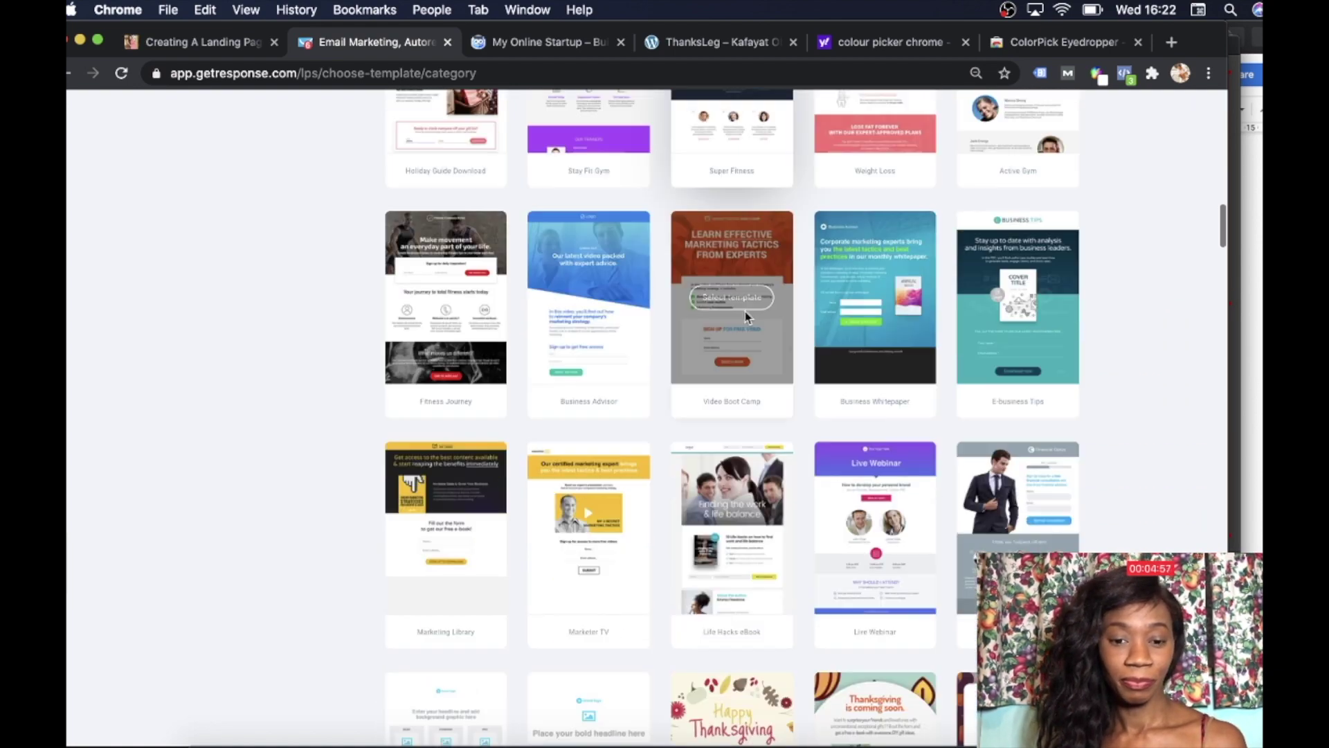
scroll(746, 318, "down", 8)
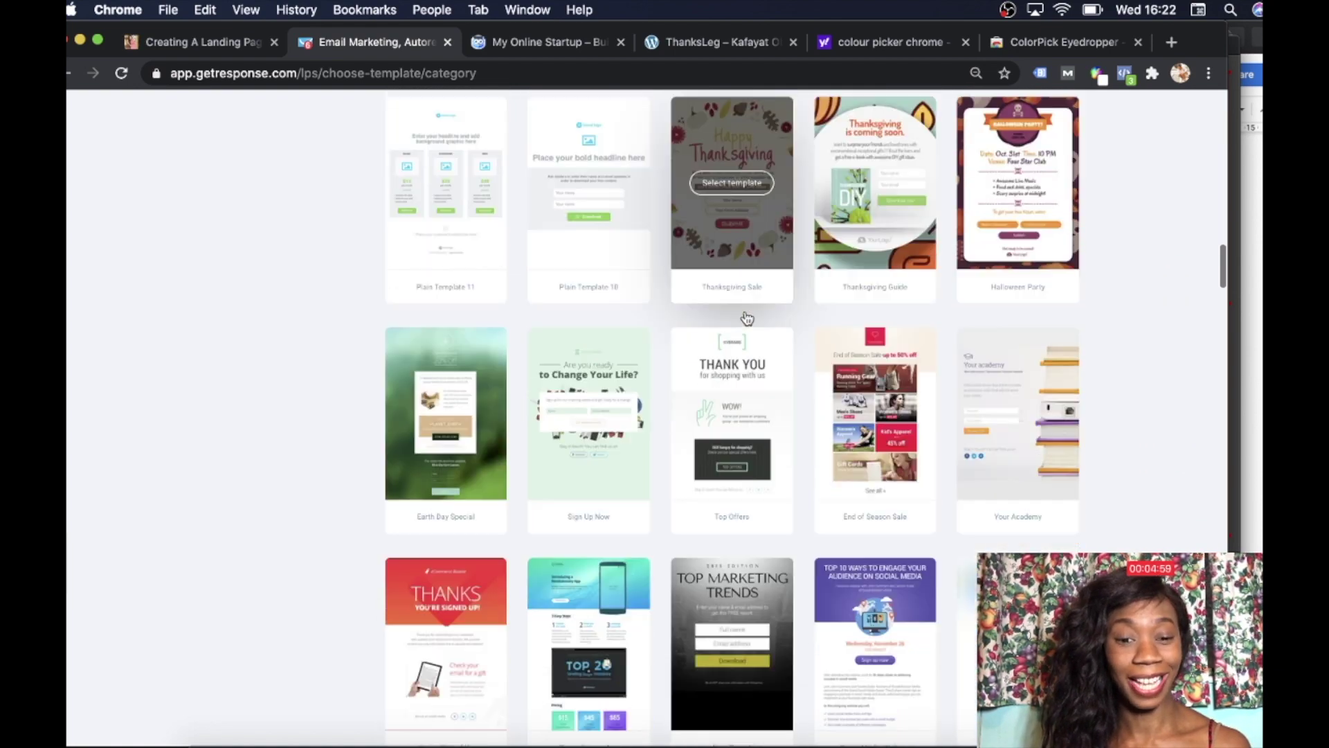
scroll(746, 318, "down", 2)
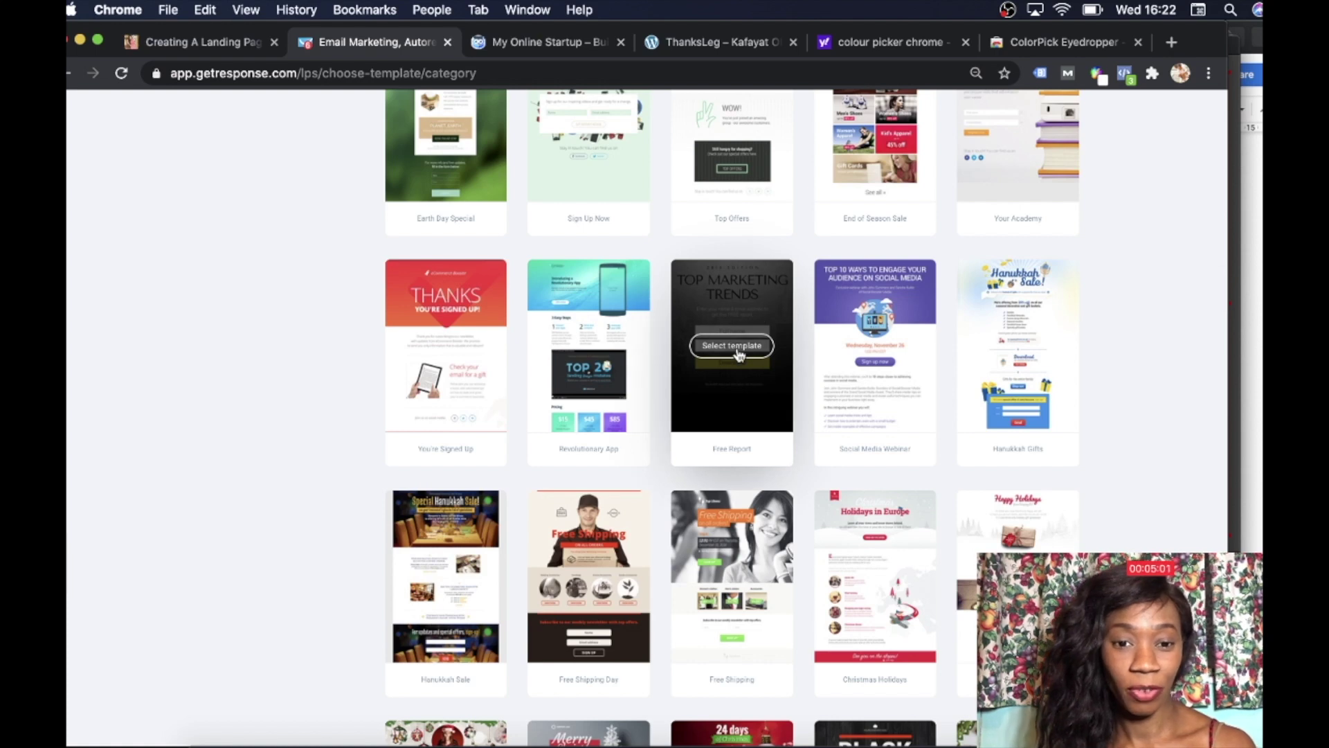
left_click(738, 346)
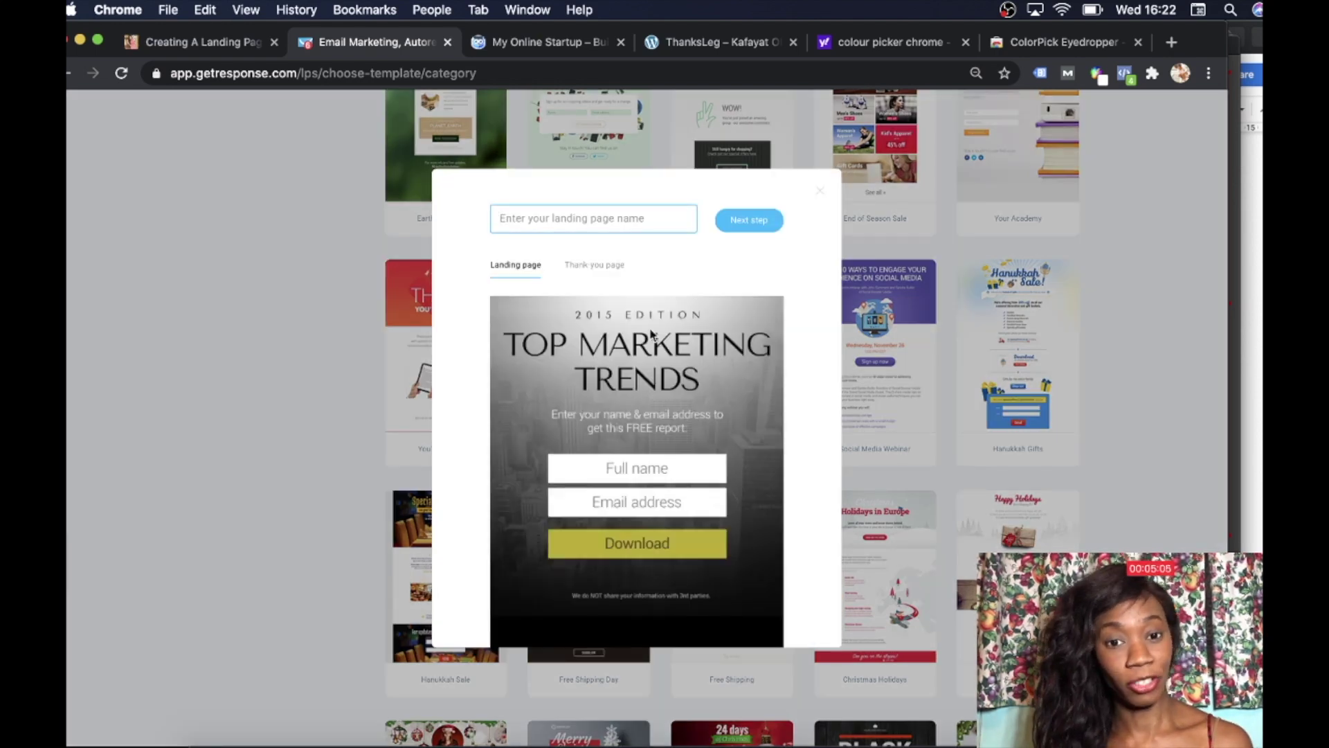
- Name the landing page "landing page testinggggg" and continue to the page editor
type("l")
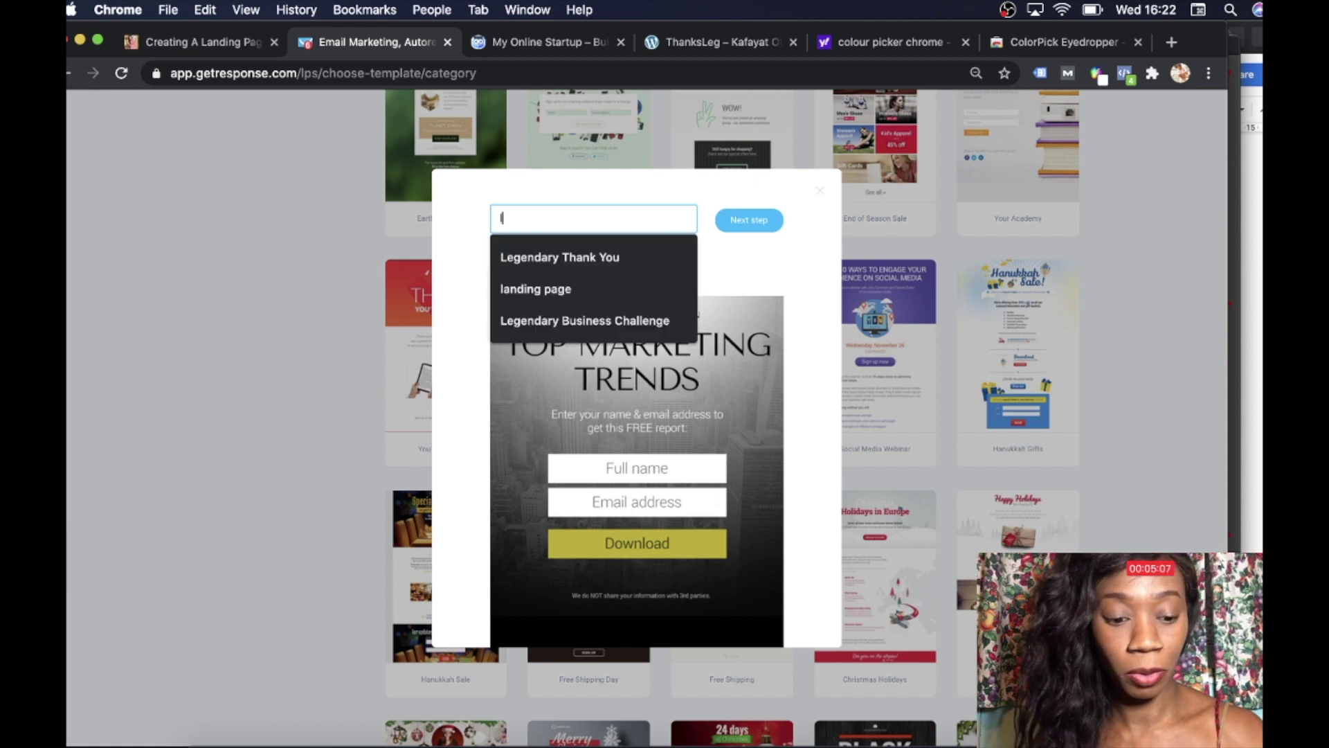
type("anding page testinggggg")
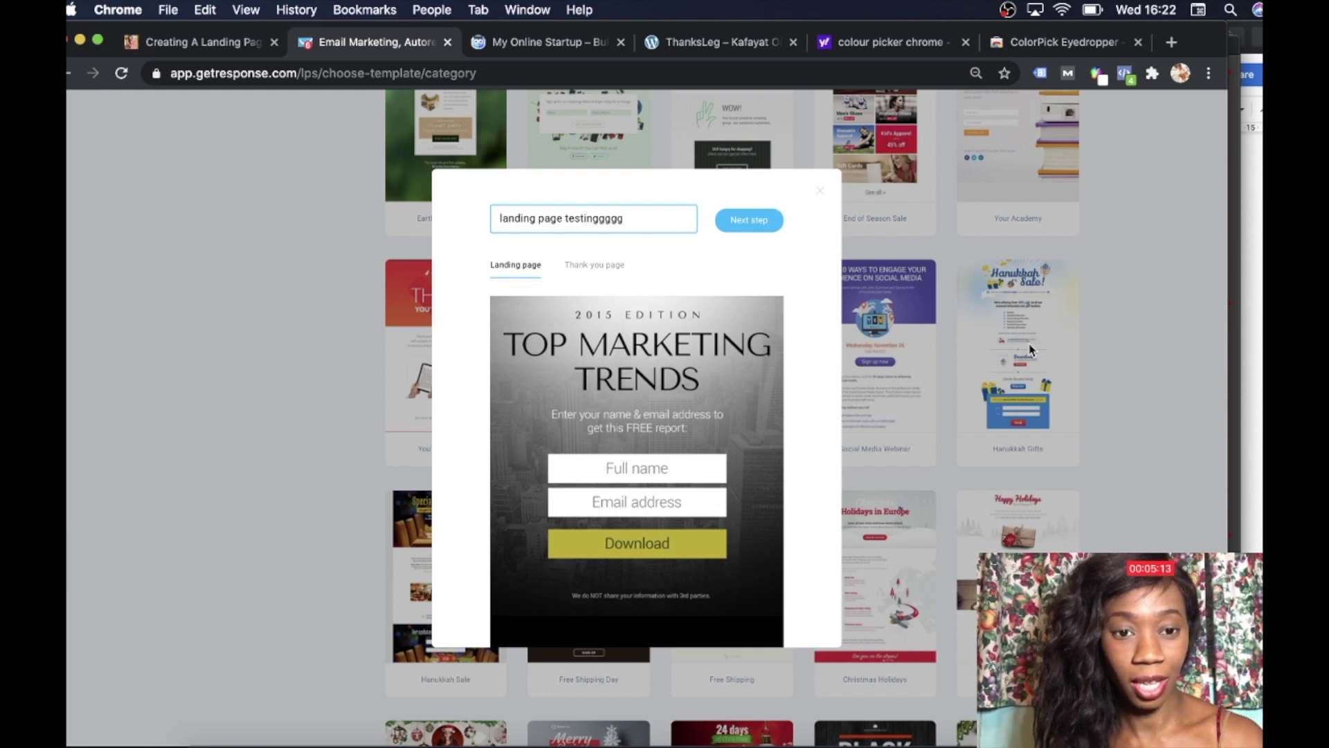
left_click(752, 221)
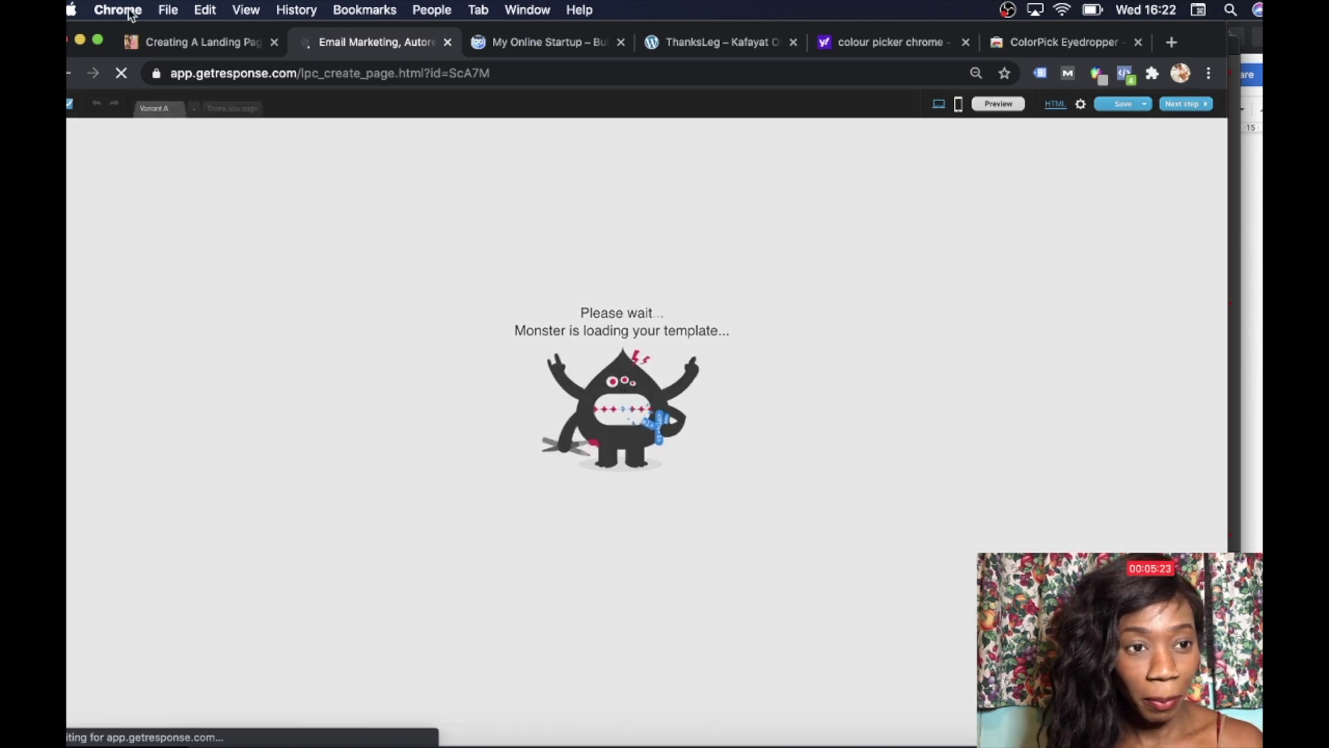
- Review the article's template, background and headline instructions, and check the headline on the My Online Startup offer page
left_click(180, 43)
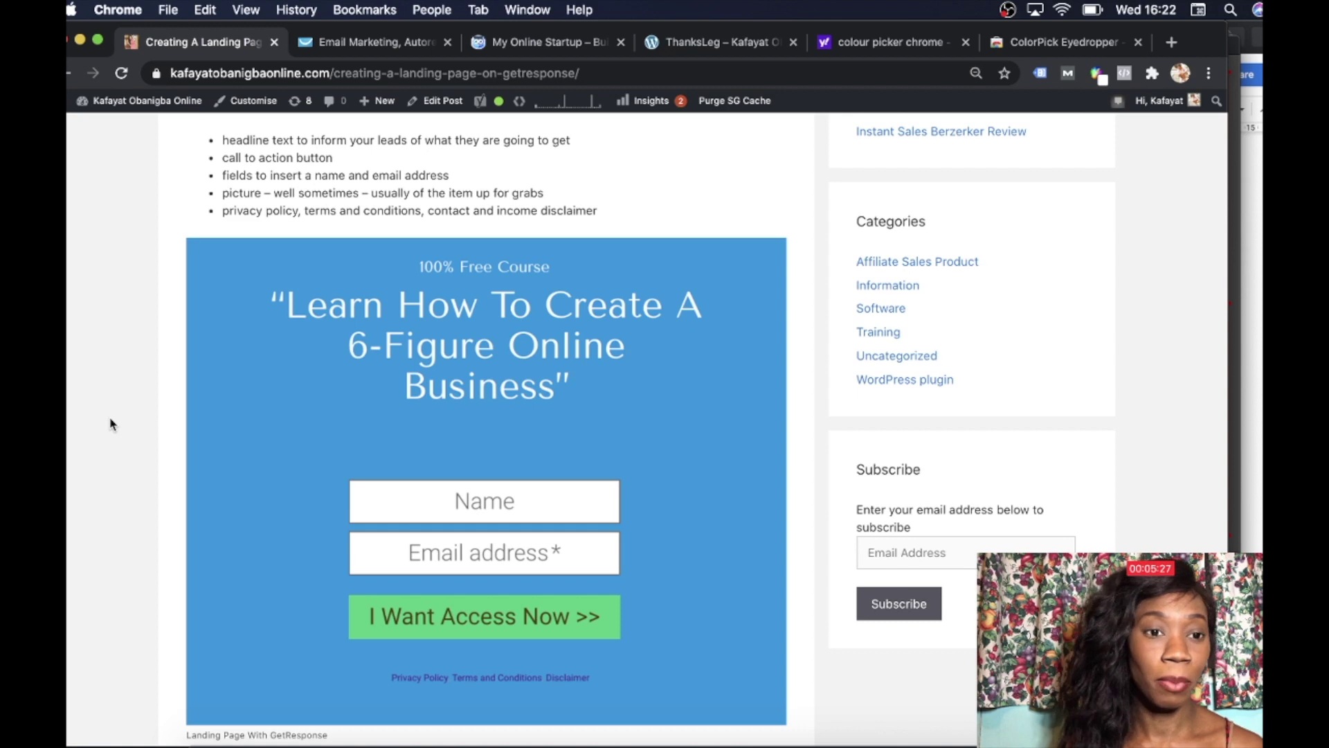
scroll(111, 424, "down", 5)
scroll(111, 424, "down", 10)
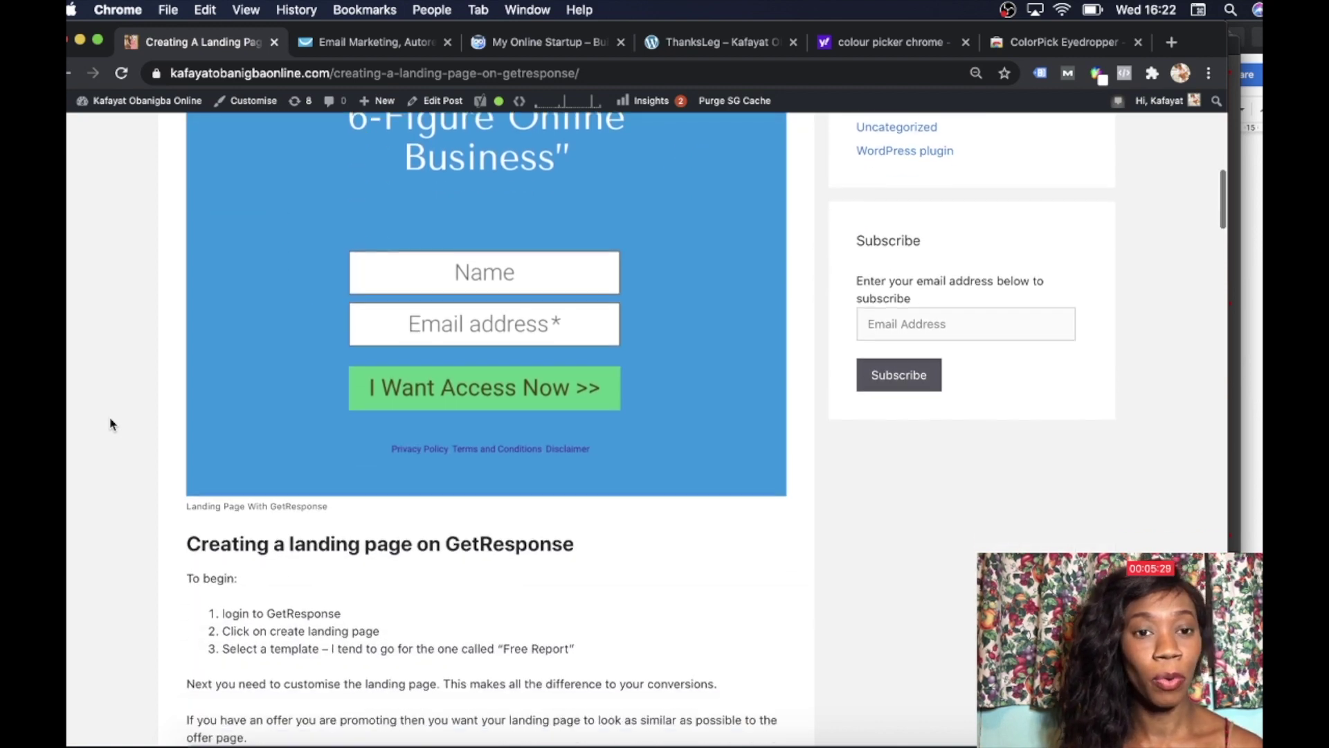
scroll(111, 423, "down", 2)
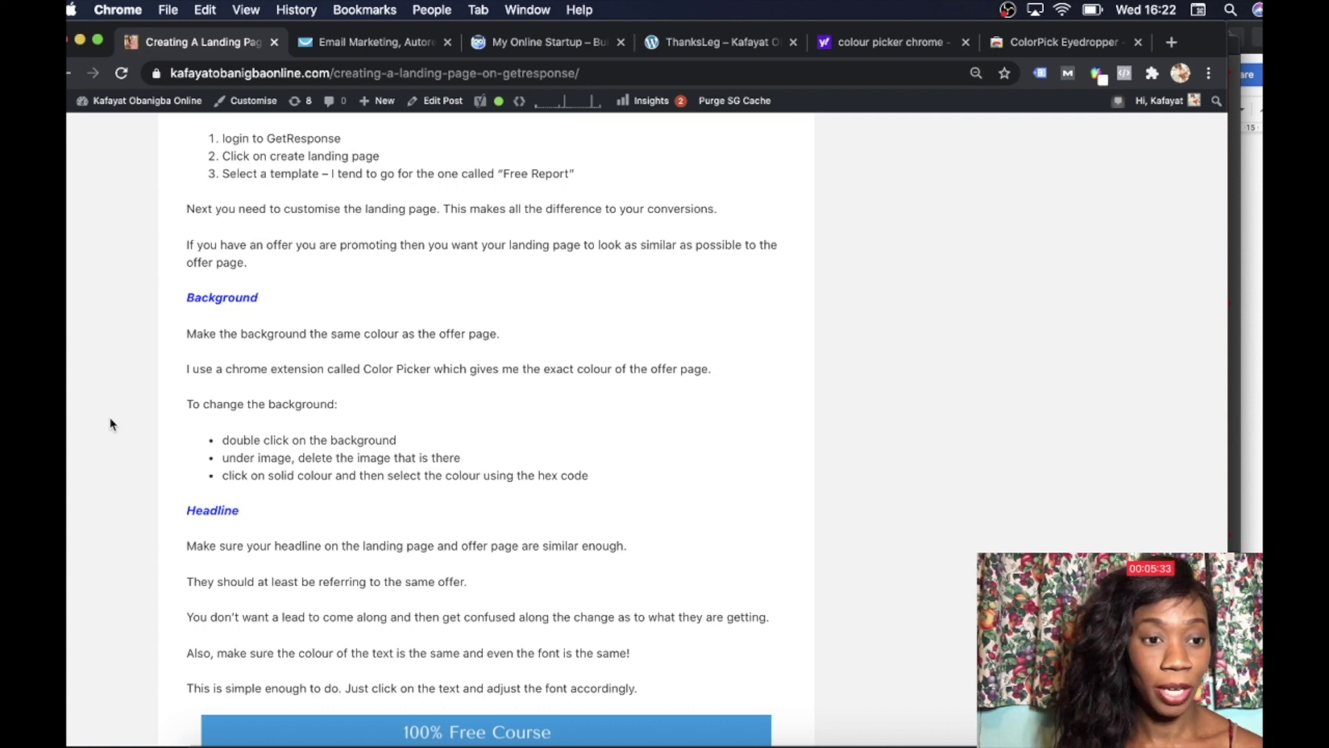
scroll(111, 424, "down", 9)
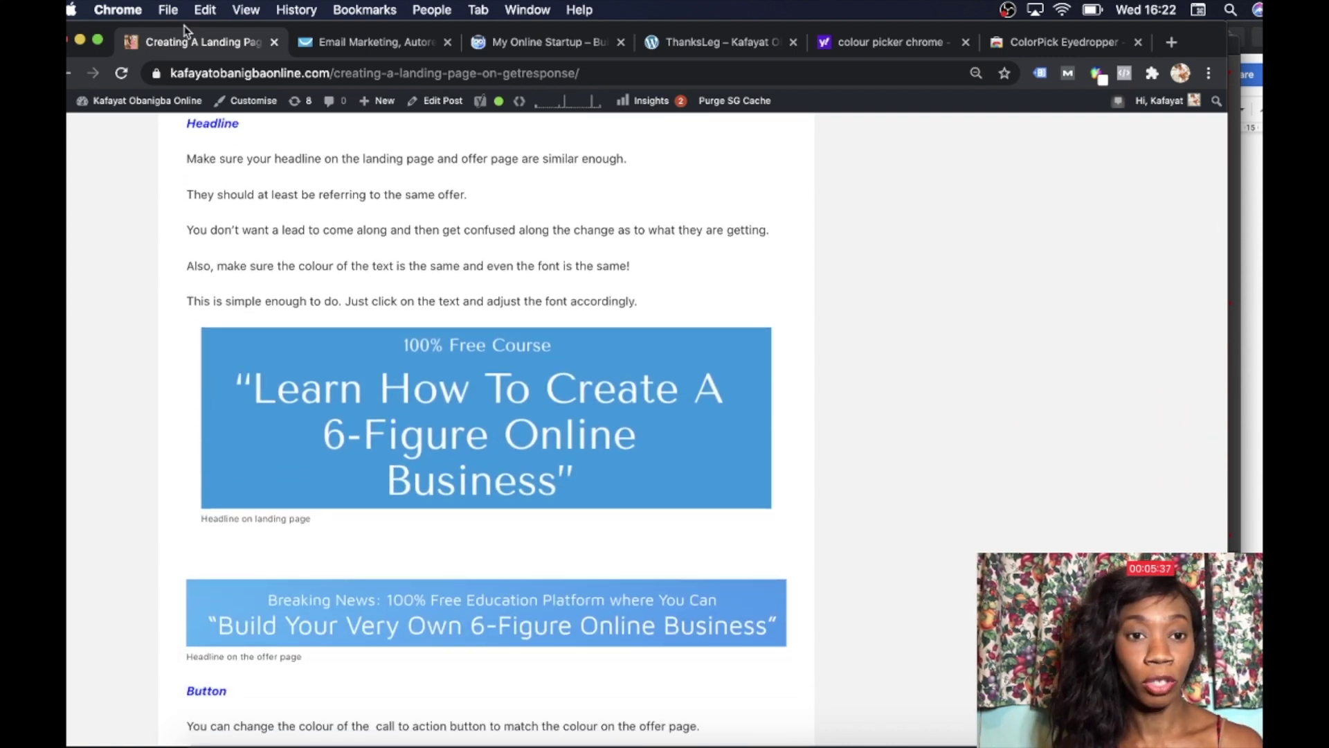
left_click(544, 45)
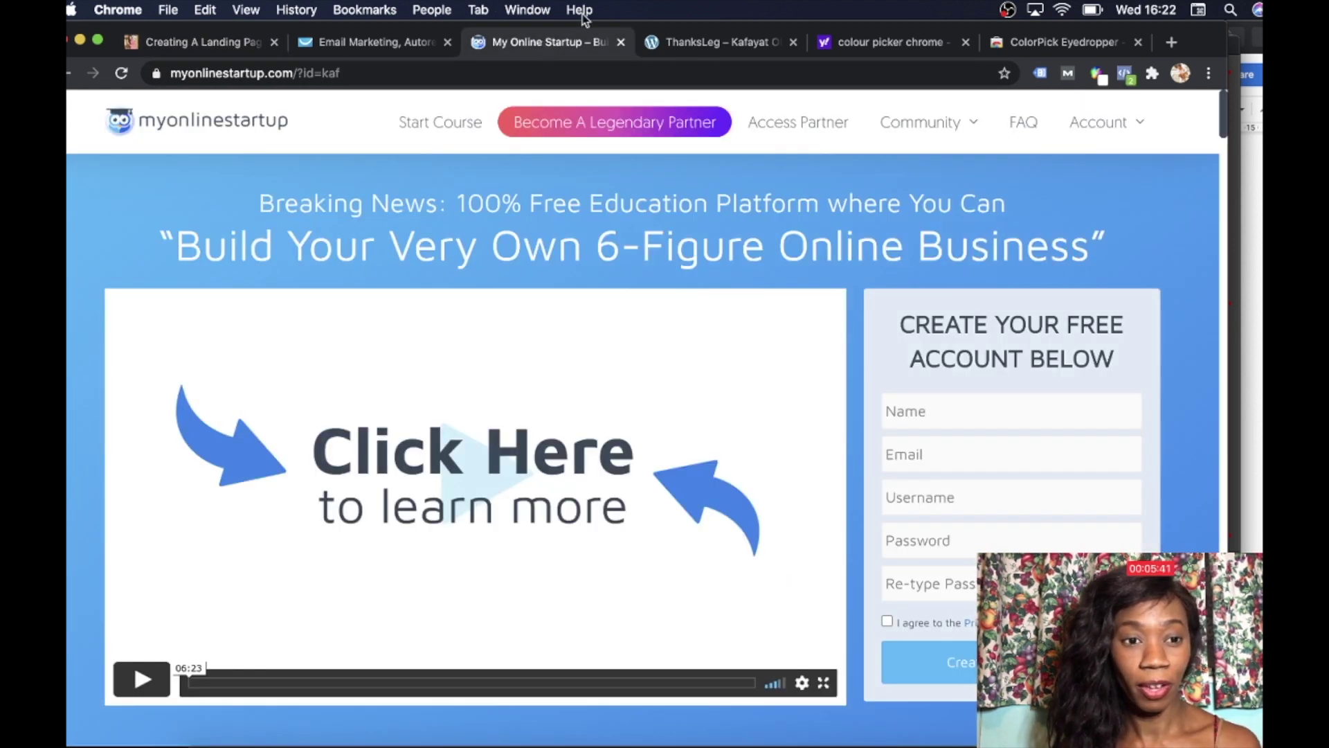
- Replace the "2015 EDITION" text on the landing page with "100% Free" copied from the offer page headline
left_click(339, 47)
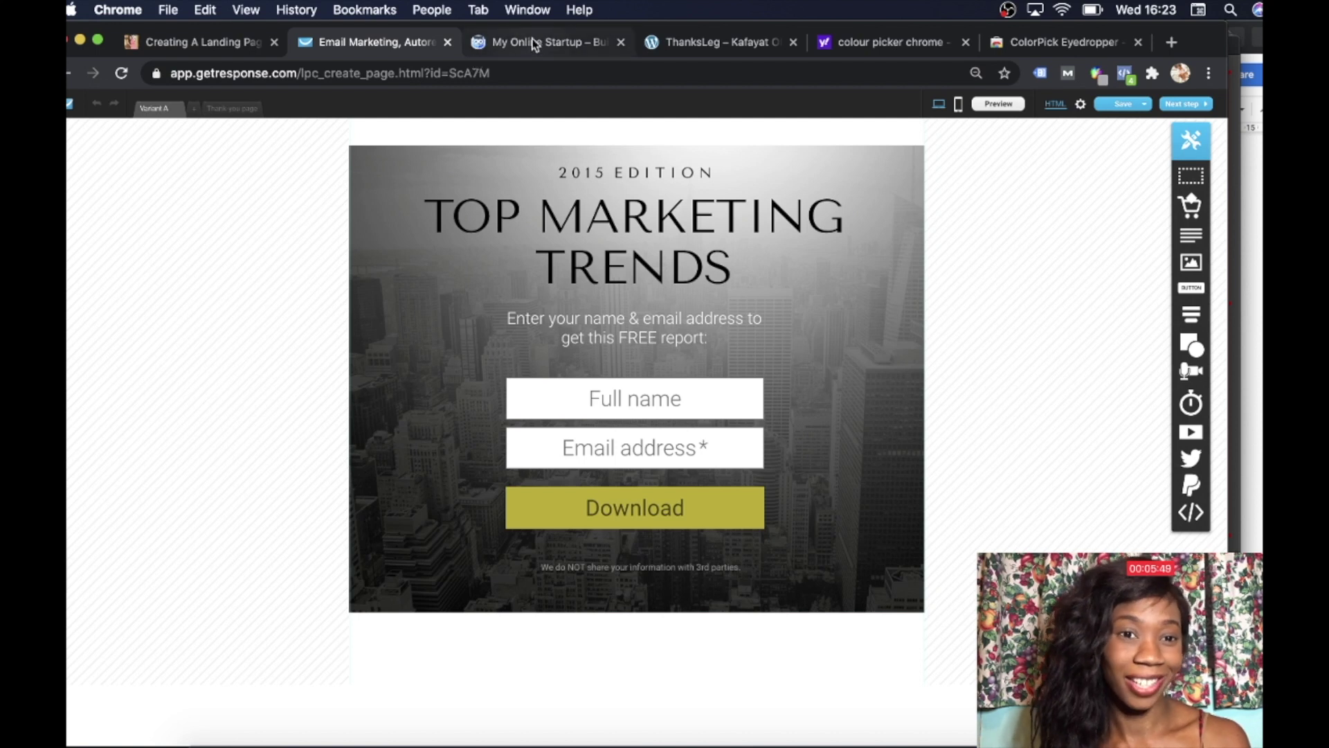
double_click(713, 174)
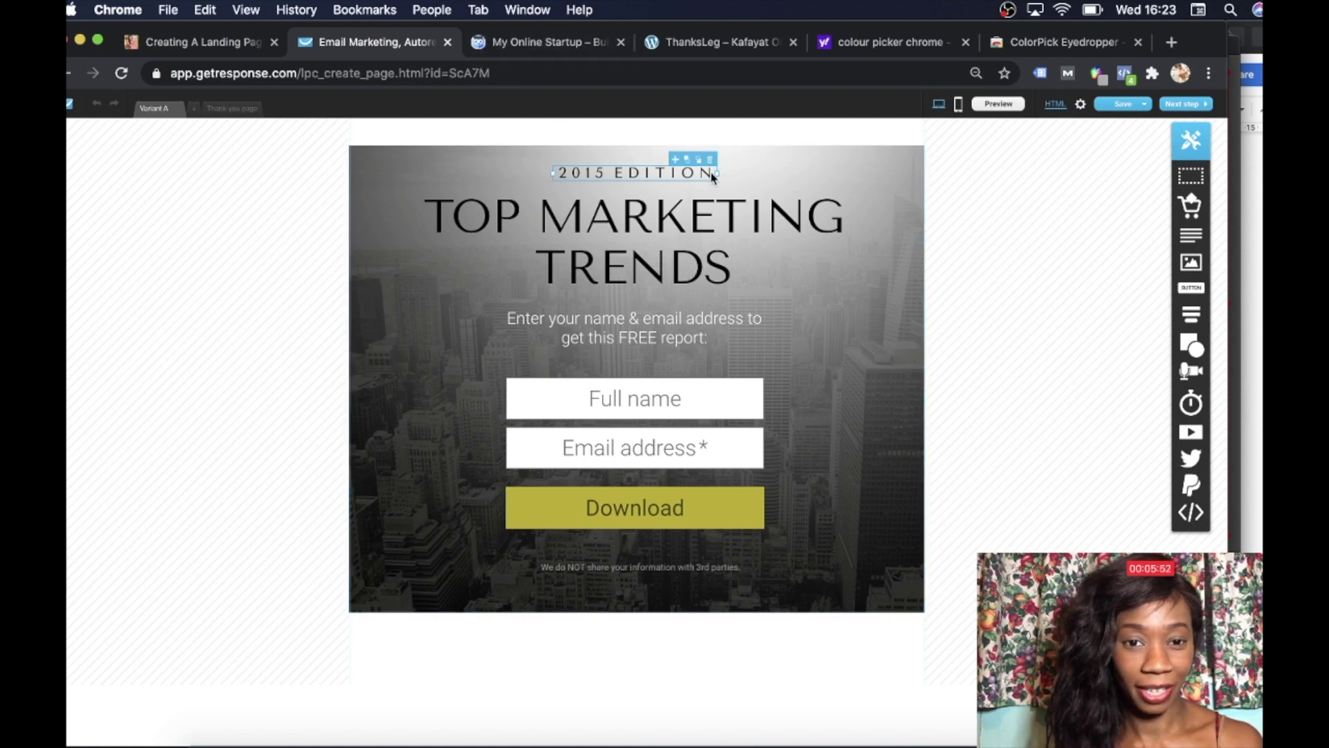
left_click(537, 43)
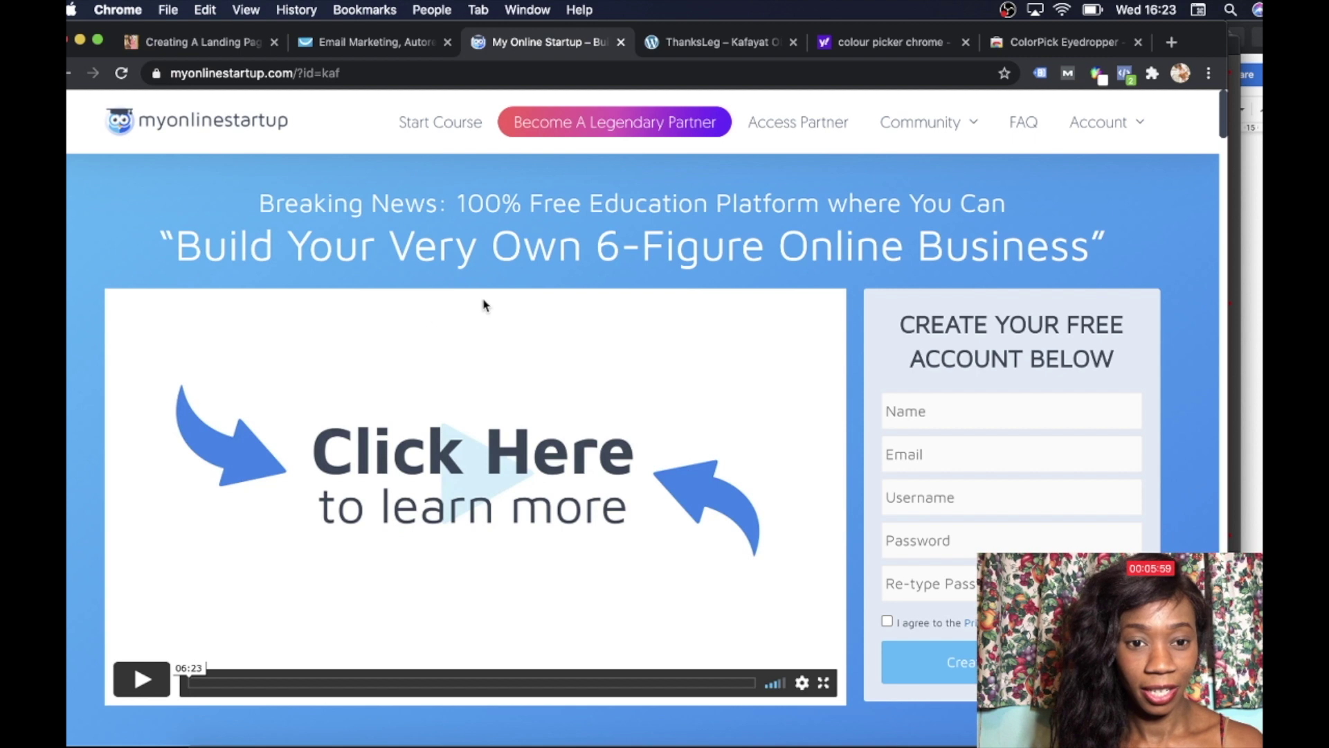
left_click_drag(580, 203, 457, 205)
key("super+c")
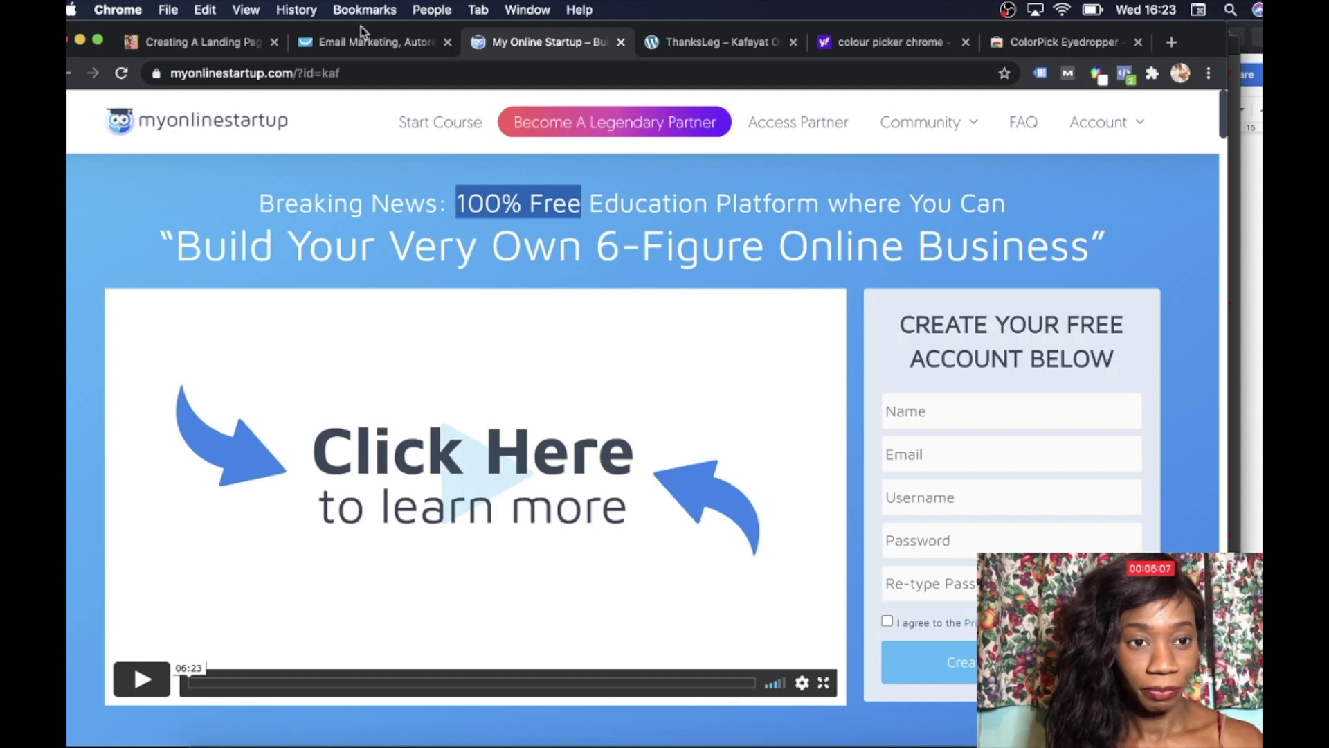
left_click(331, 48)
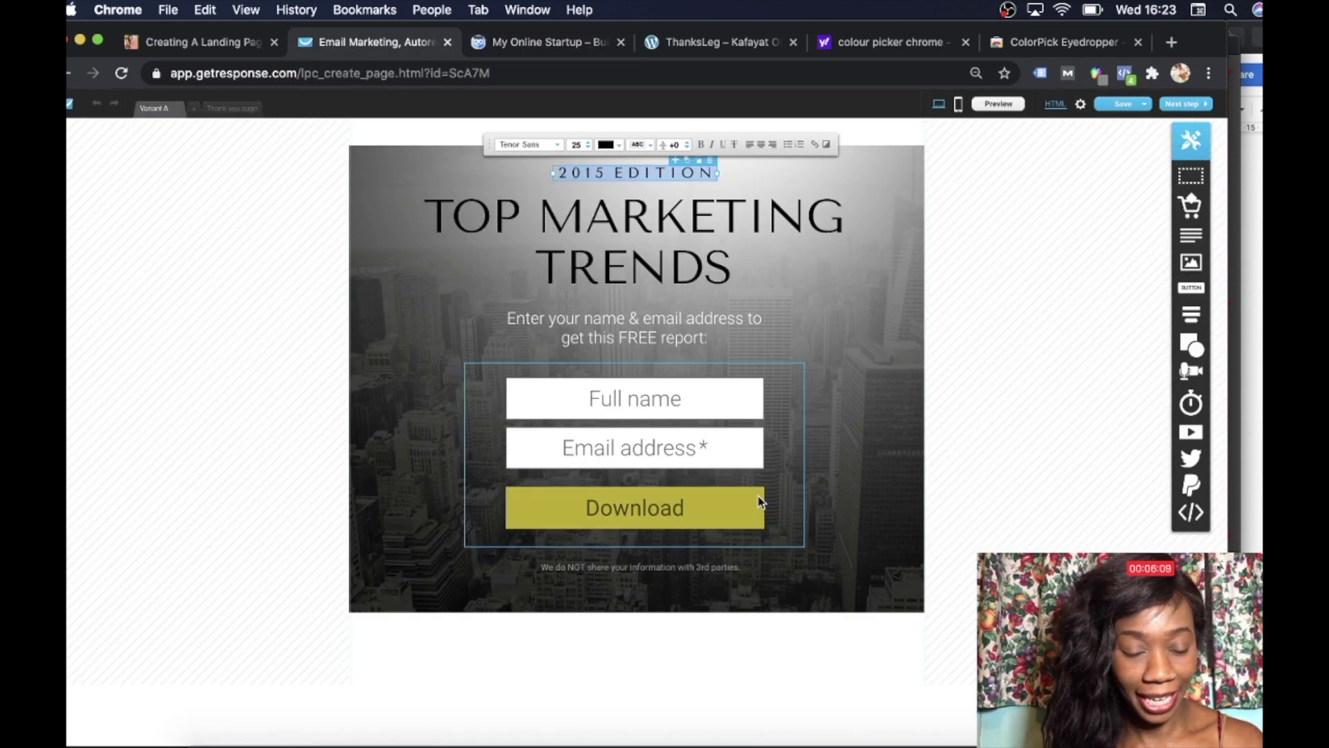
key("super+v")
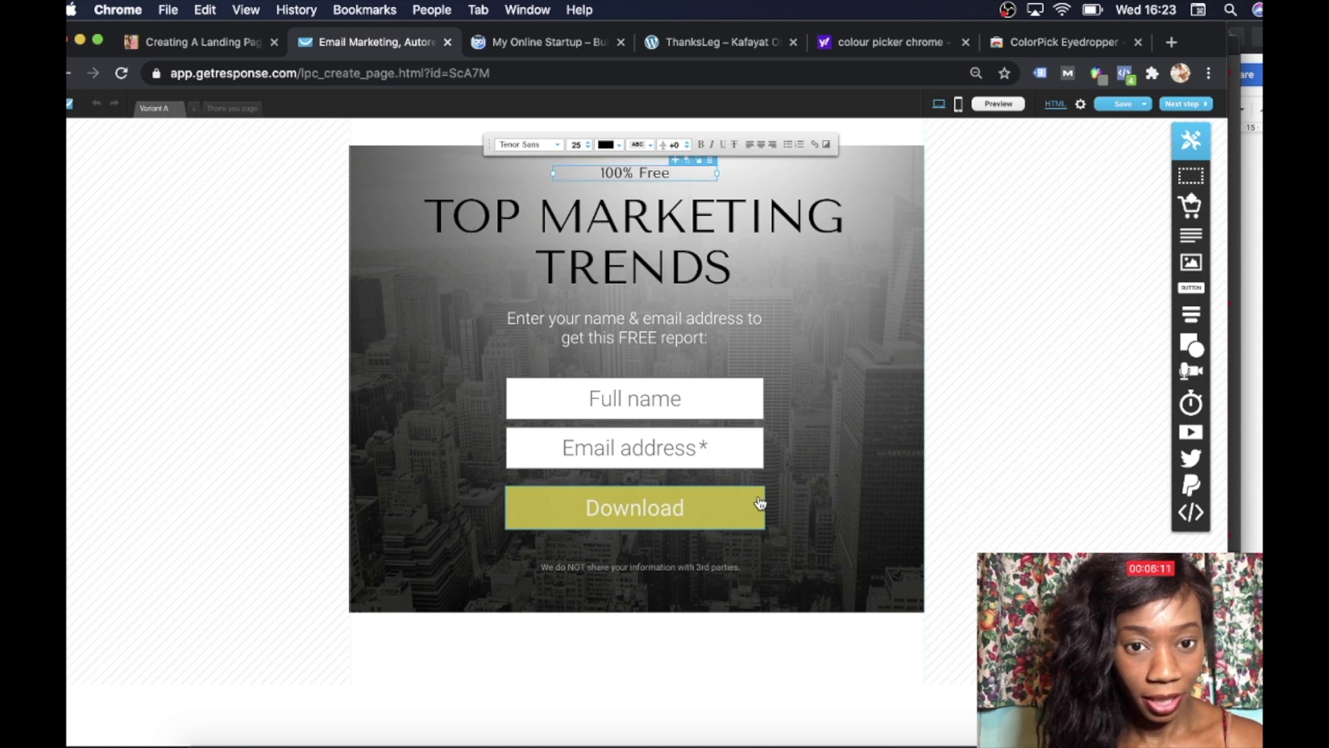
- Set the colour of the "100% Free" text to white
left_click(619, 145)
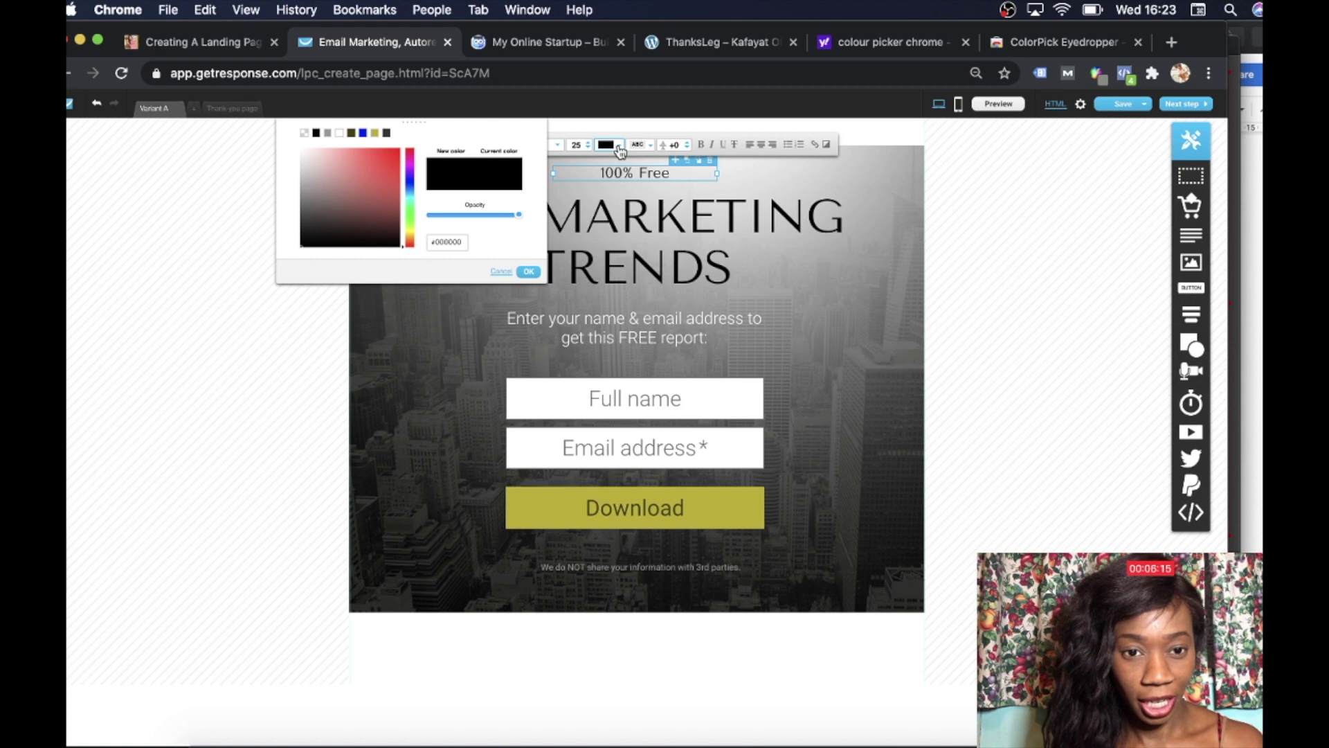
left_click(338, 133)
left_click(528, 272)
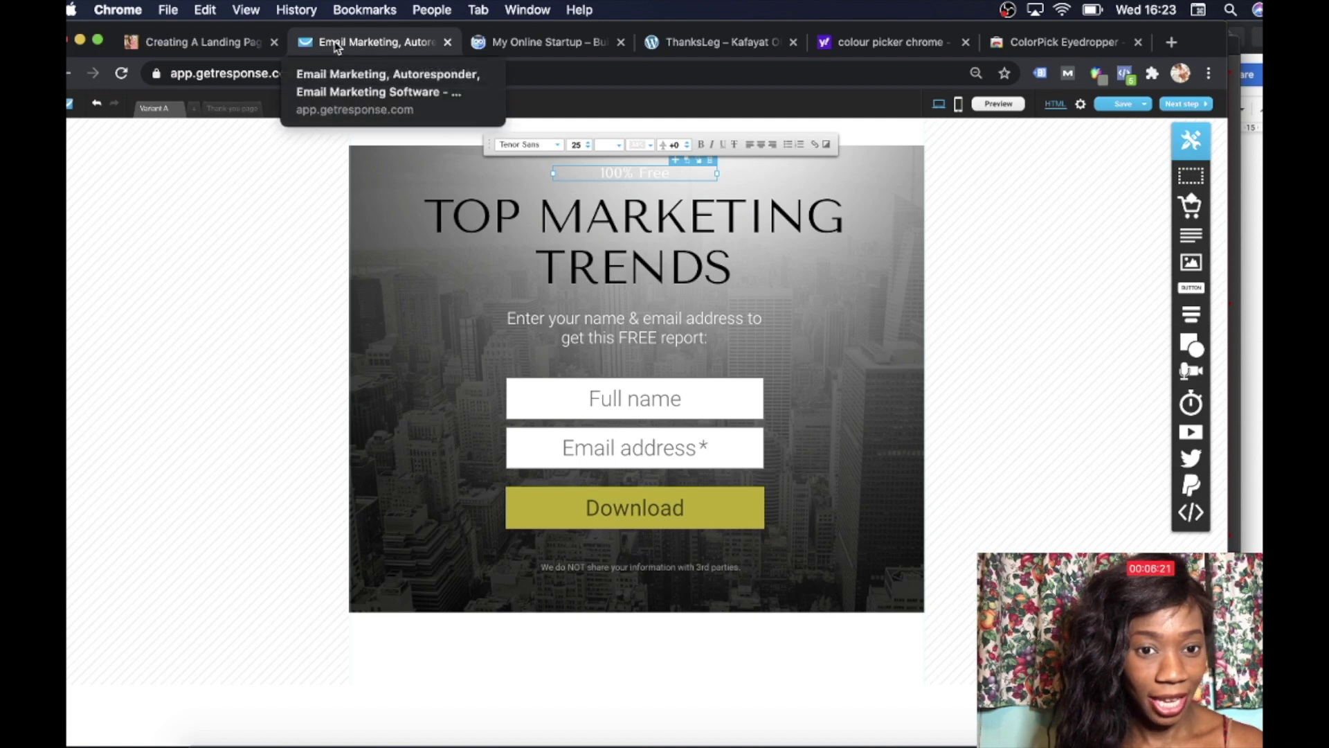
- Compare the article's example landing page headline with the offer page headline and read its button and fields advice
left_click(153, 38)
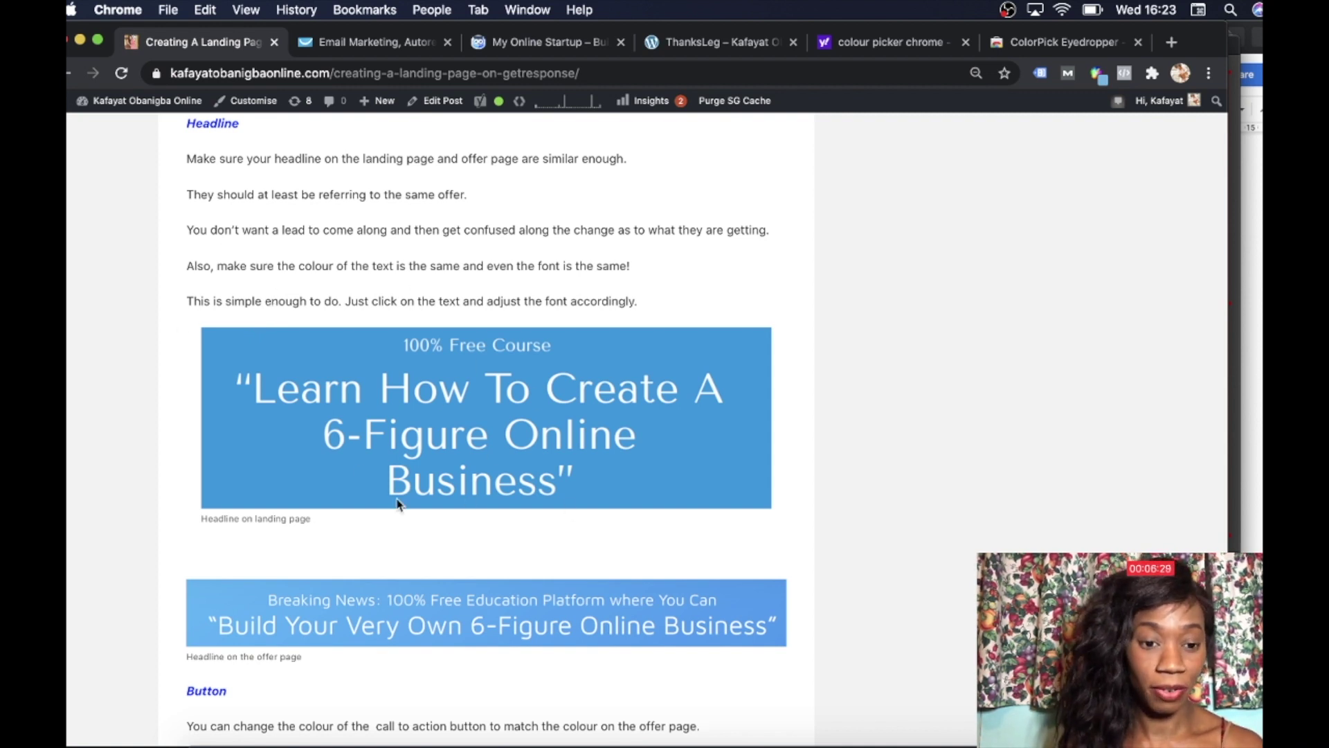
scroll(505, 502, "down", 1)
scroll(509, 497, "down", 3)
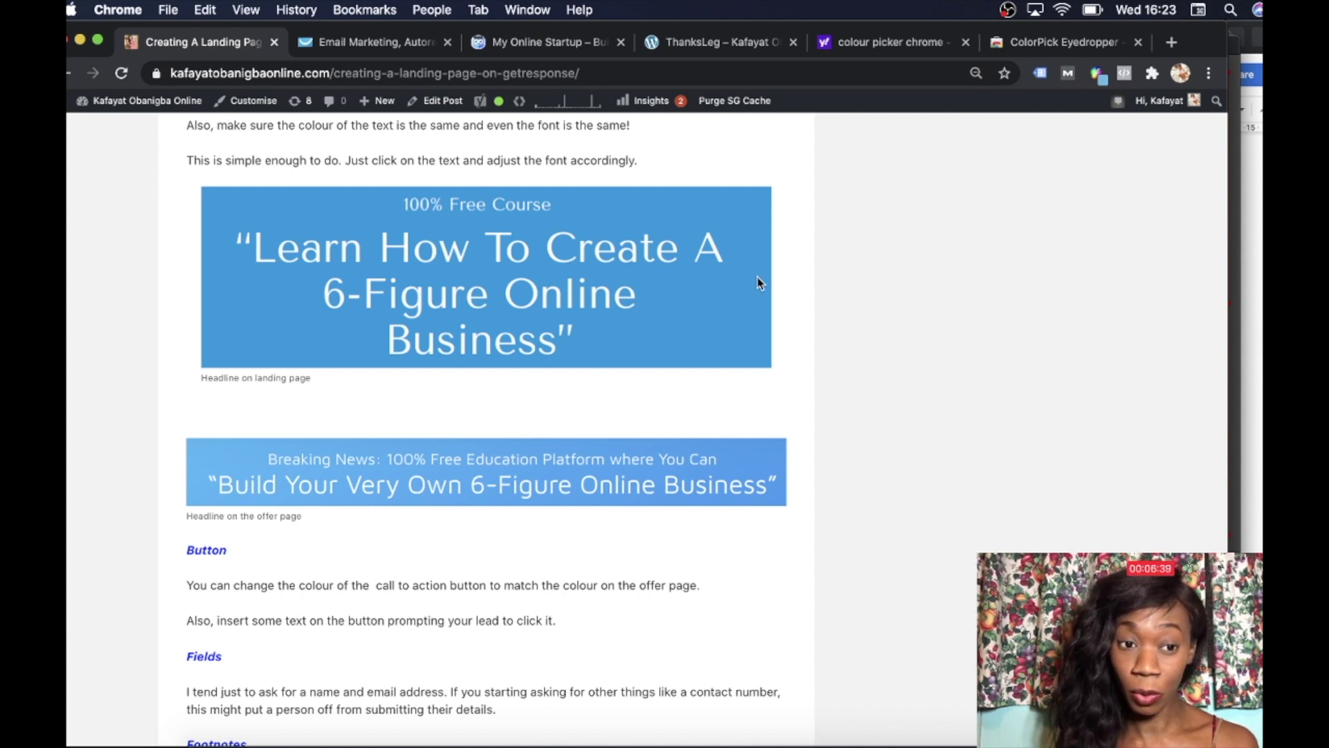
mouse_move(81, 100)
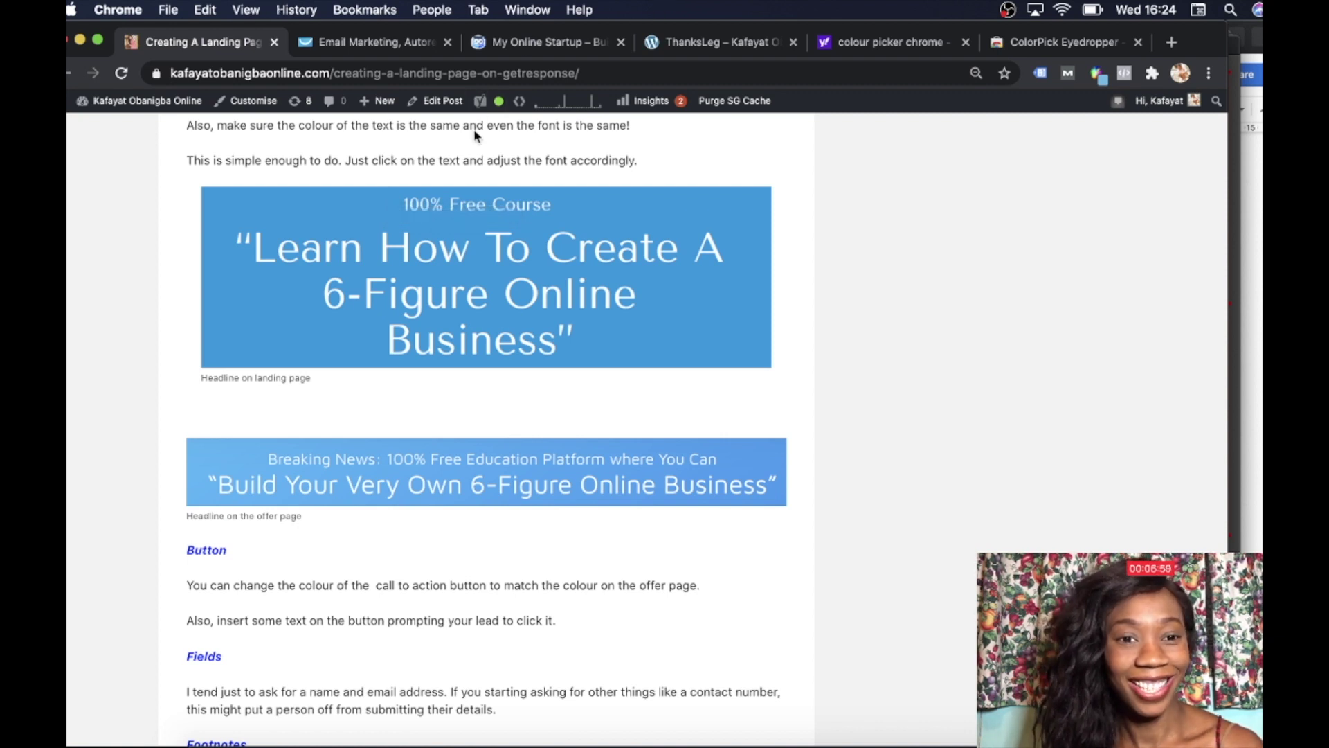
- Replace the "TOP MARKETING TRENDS" heading with "Build Your Very Own 6-Figure Online Business" copied from the offer page
left_click(514, 44)
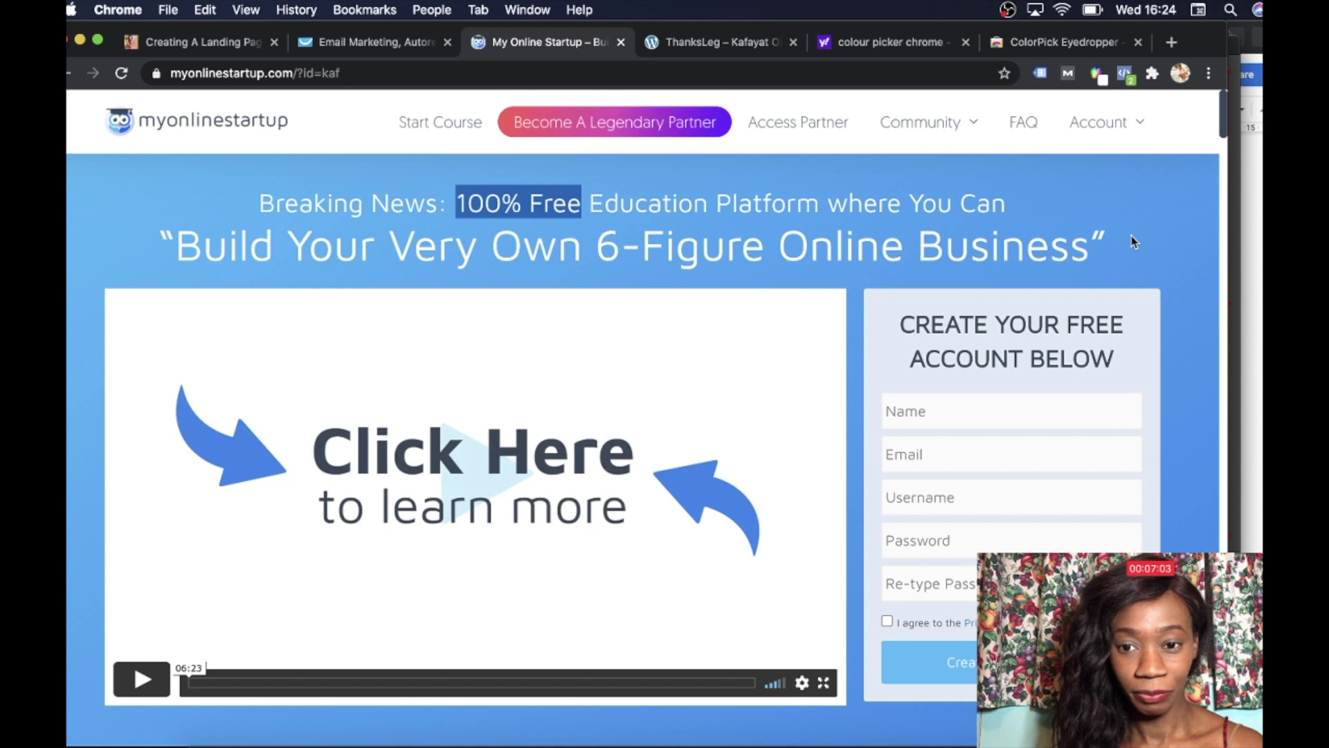
left_click_drag(1090, 245, 178, 256)
key("super+c")
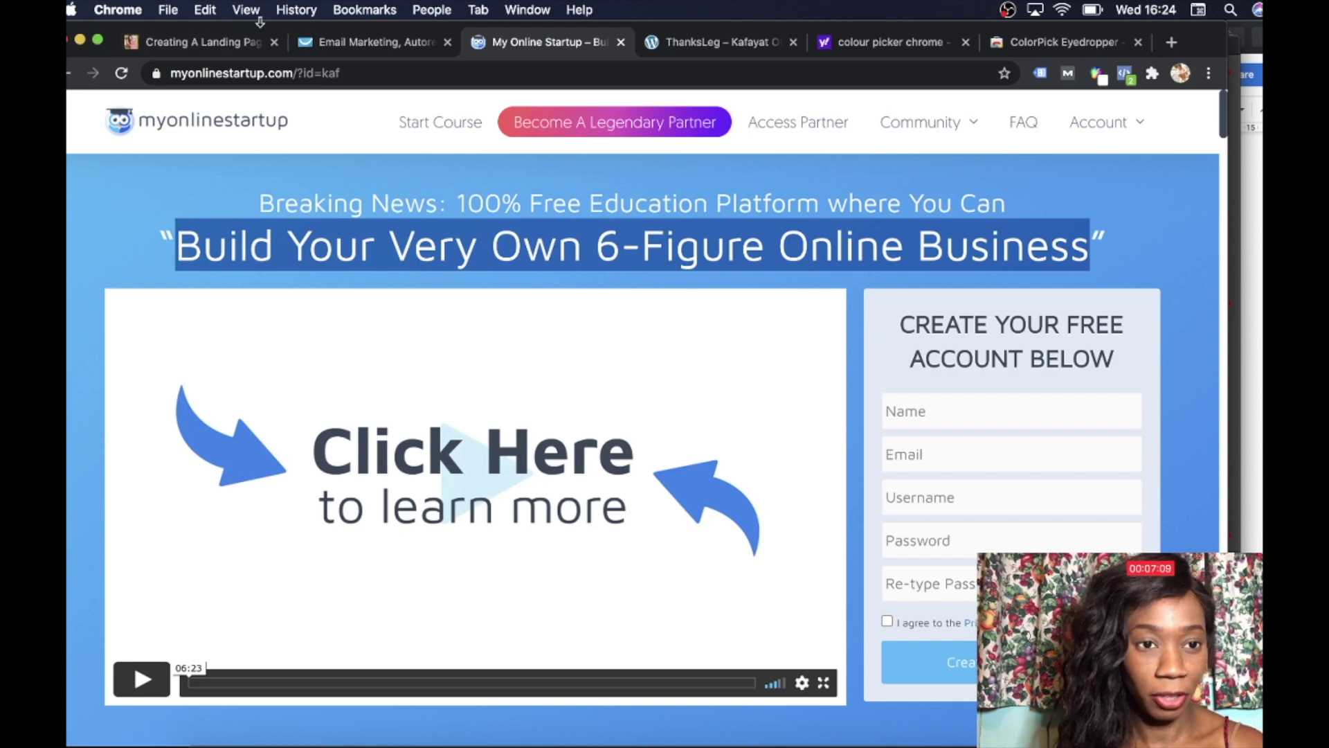
left_click(170, 48)
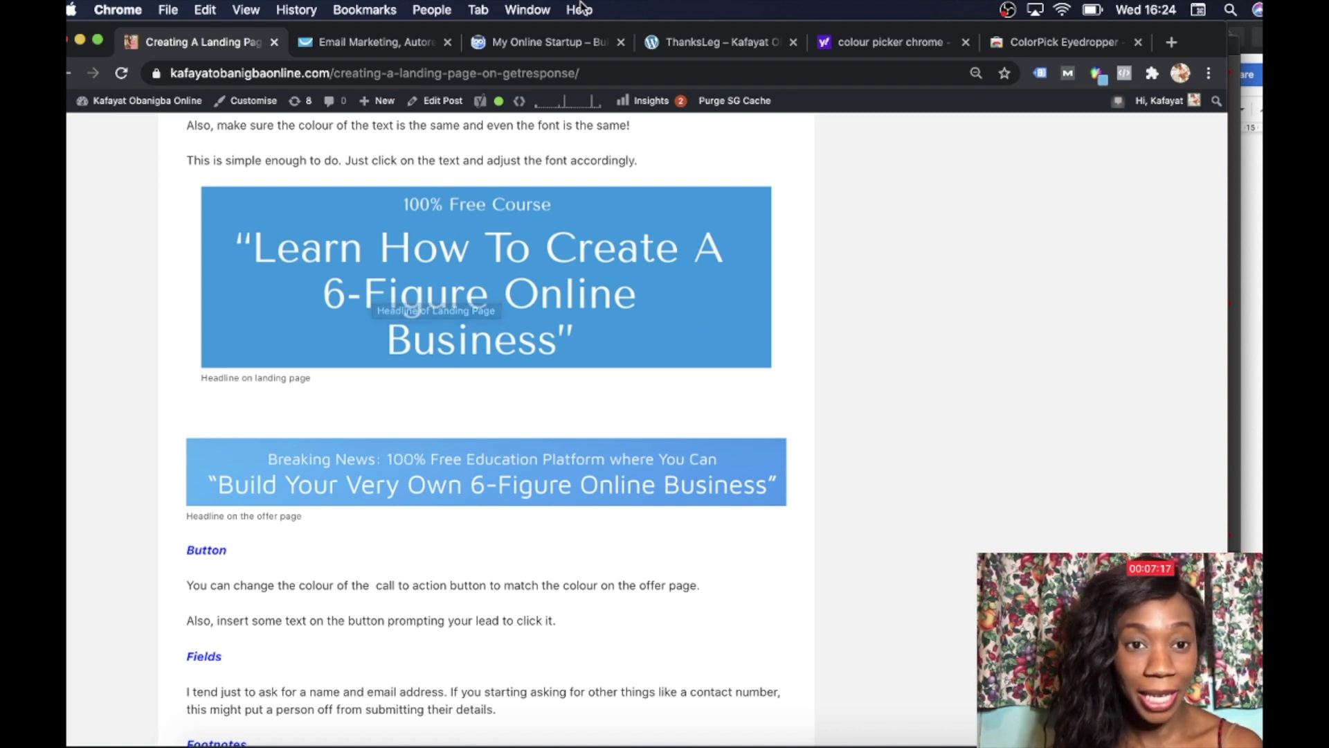
left_click(377, 42)
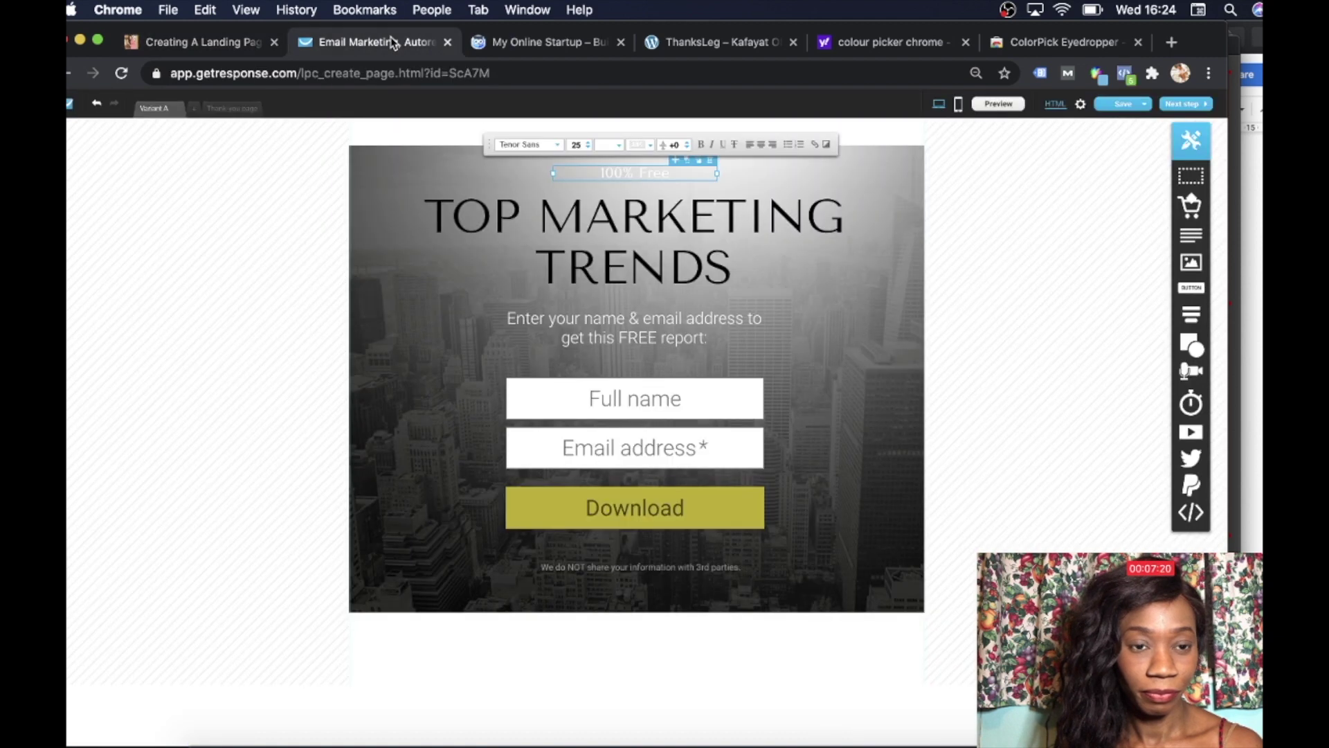
left_click(738, 272)
double_click(738, 272)
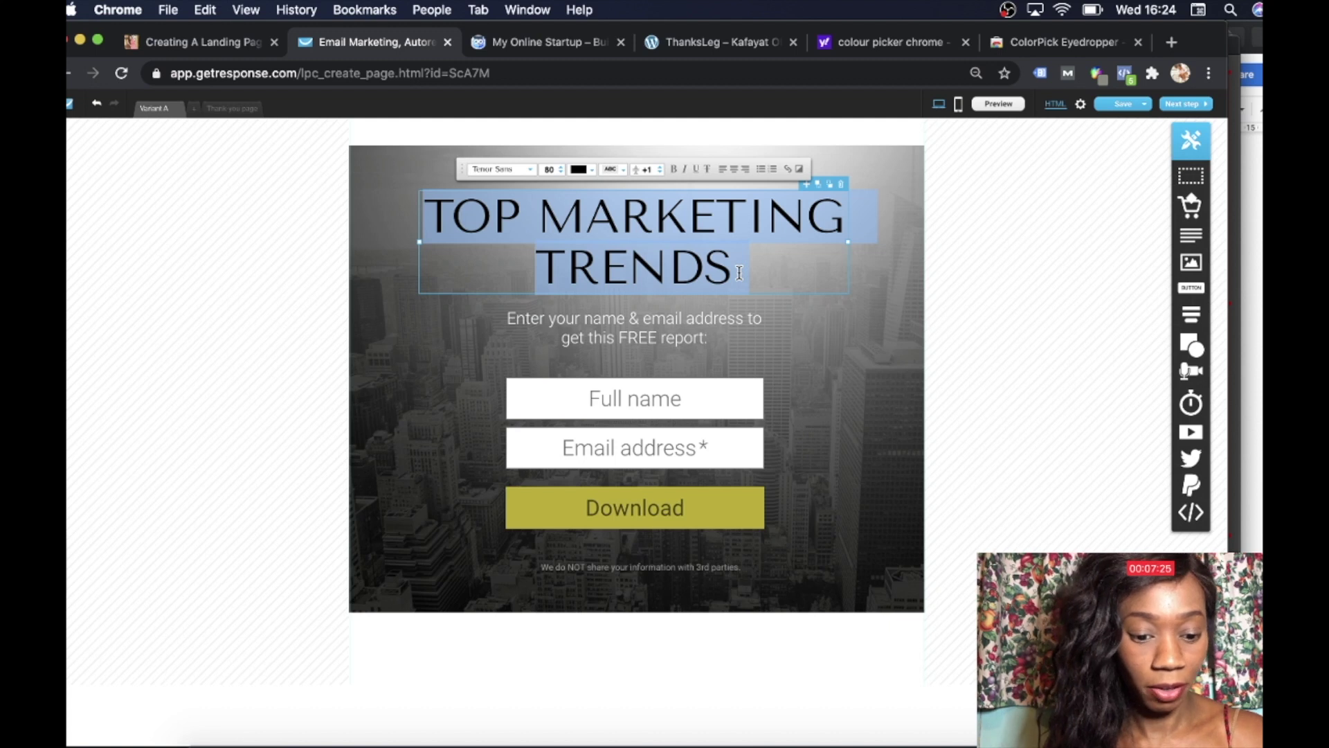
key("super+v")
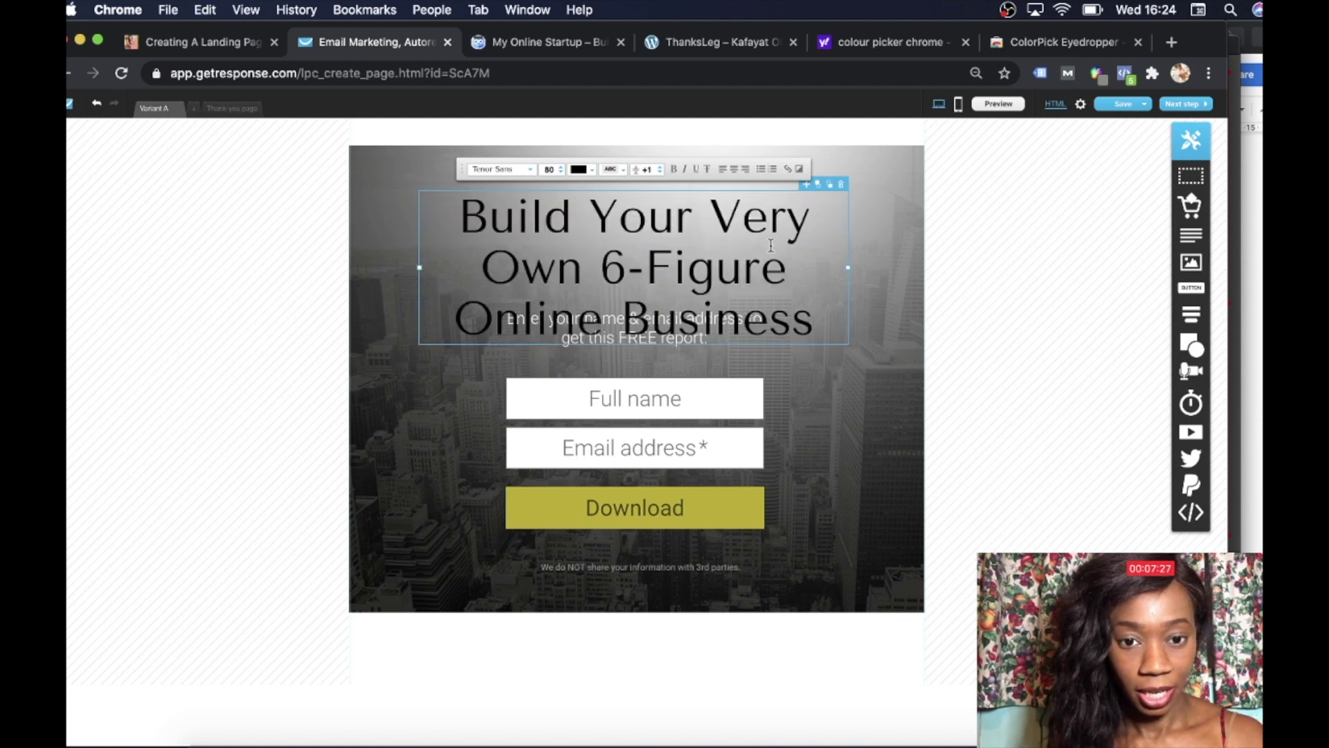
- Reword the main heading to "Learn How To Create A 6-Figure Online Business"
left_click(484, 272)
key("BackSpace")
key("BackSpace")
key("BackSpace")
key("BackSpace")
key("BackSpace")
key("BackSpace")
key("BackSpace")
key("BackSpace")
key("BackSpace")
key("BackSpace")
key("BackSpace")
key("BackSpace")
key("BackSpace")
key("BackSpace")
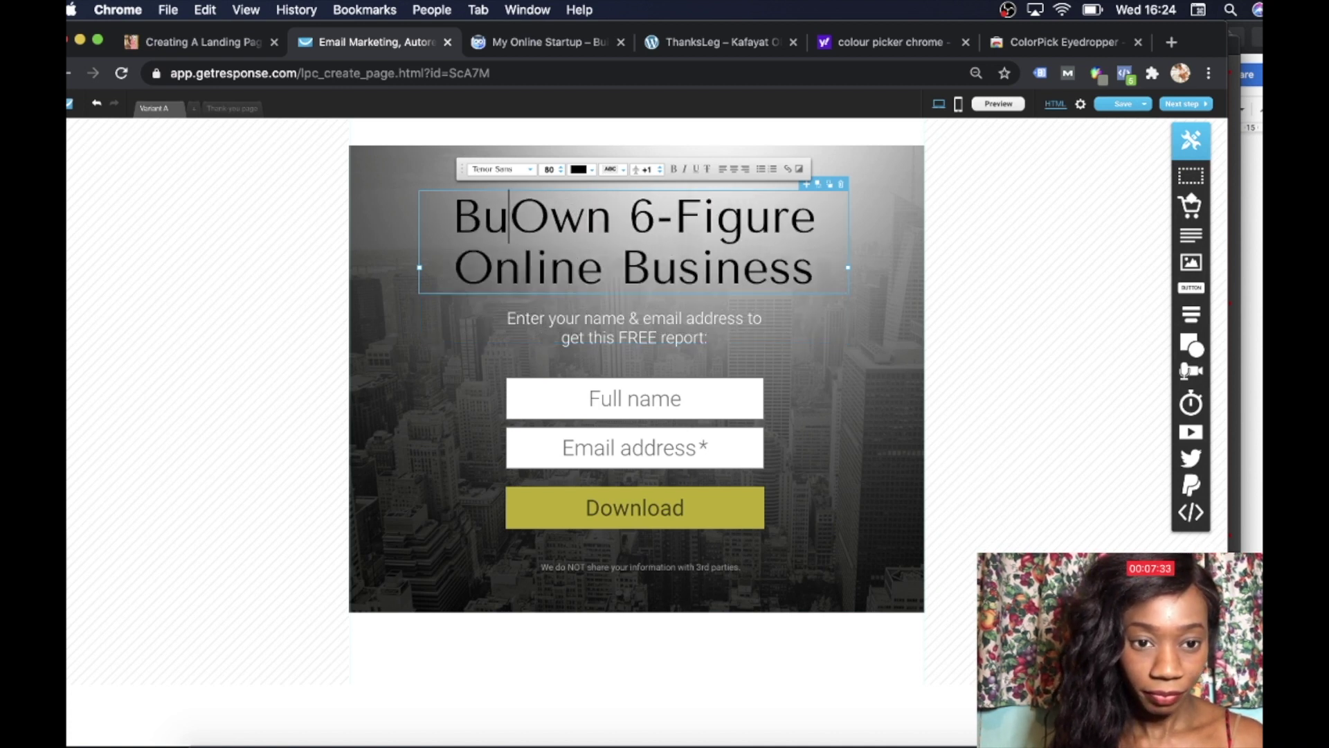
key("BackSpace")
key("BackSpace")
type("Learn How T")
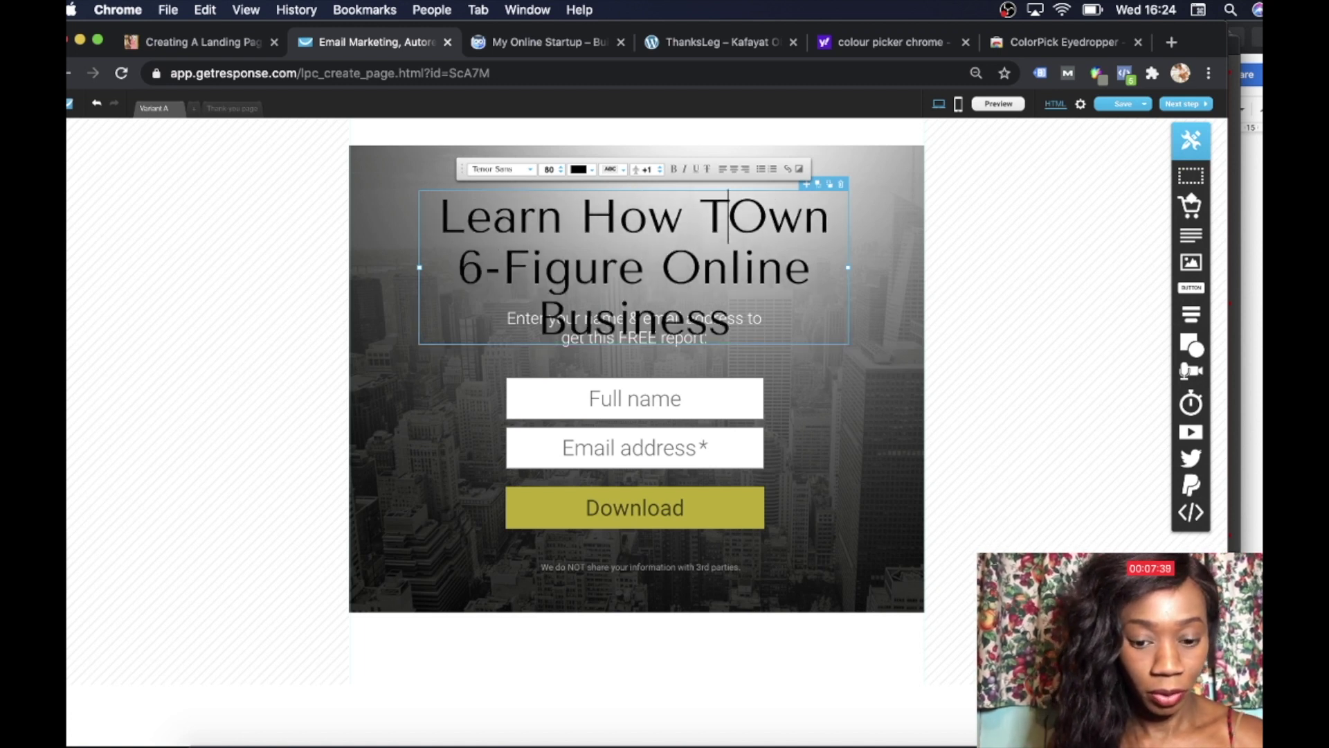
type("o C")
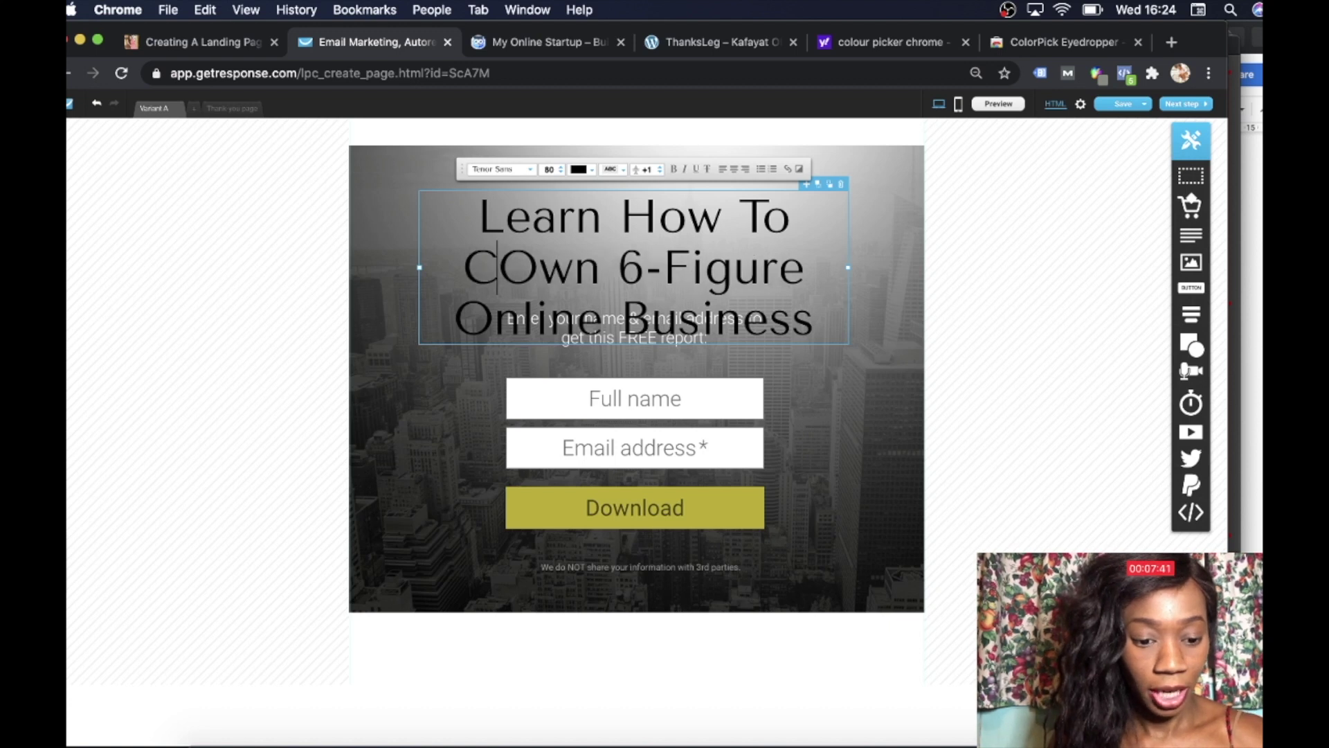
type("reate ")
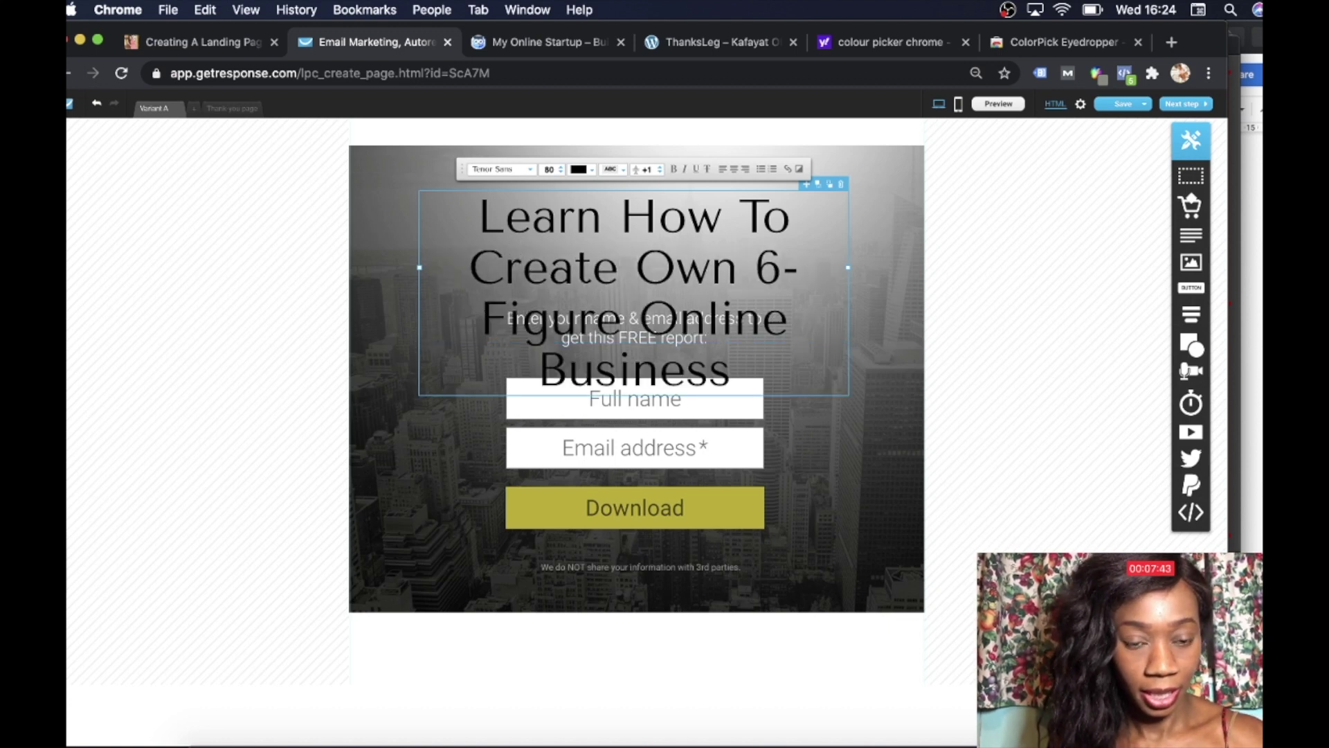
type("A")
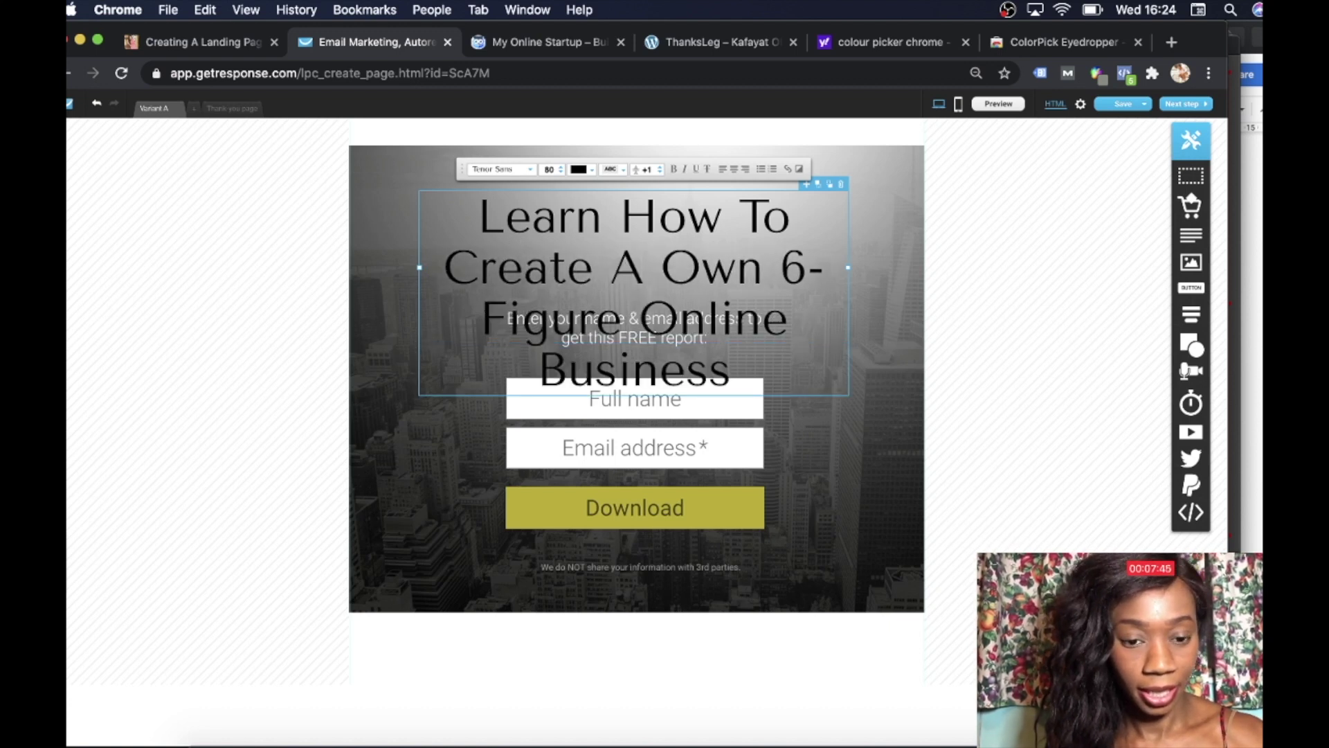
key("Right")
key("Right")
key("Right")
key("Right")
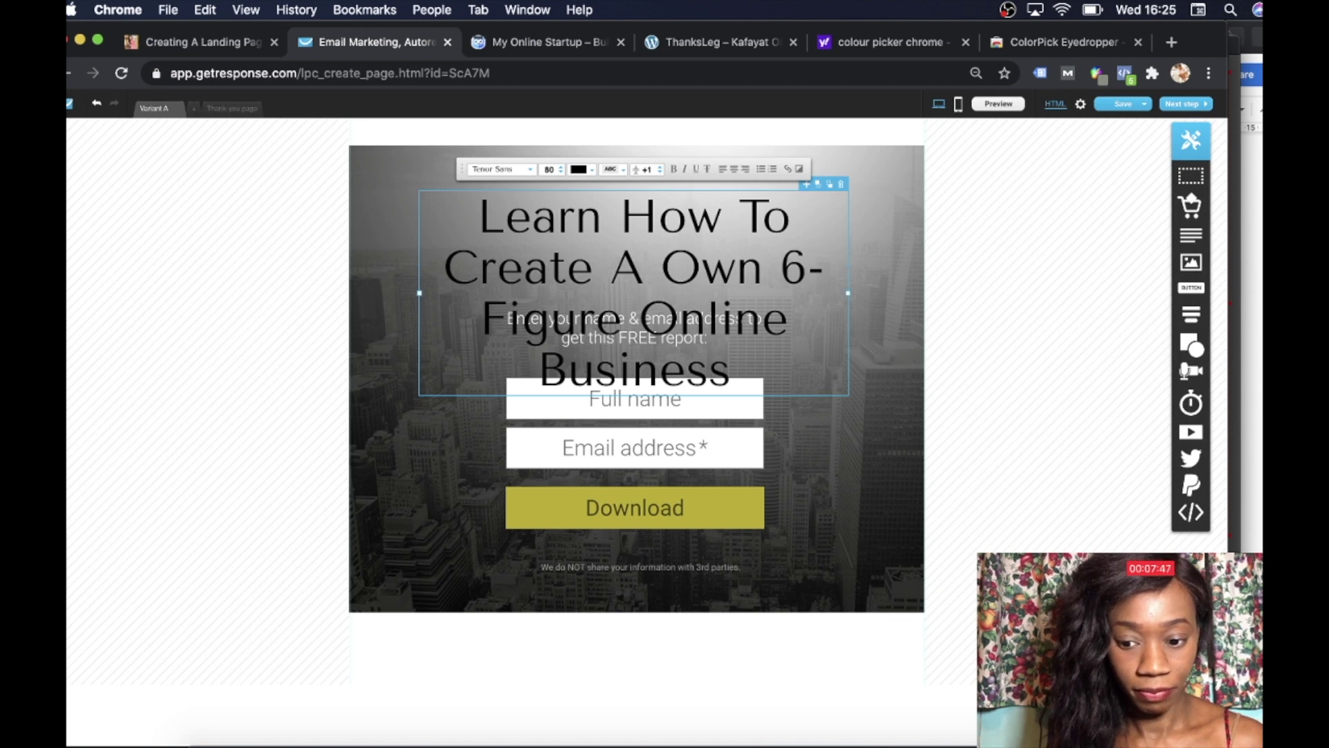
key("BackSpace")
key("BackSpace")
key("BackSpace")
key("BackSpace")
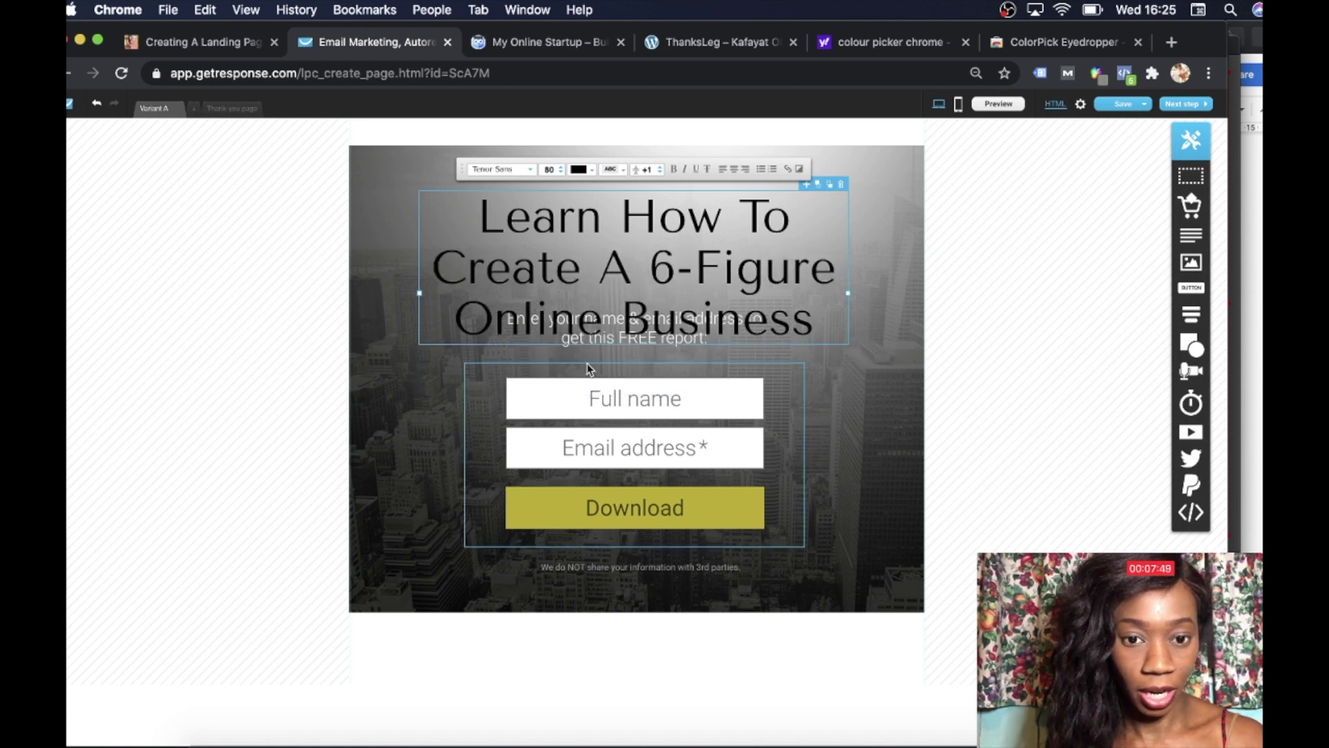
- Set the main heading's font size to 64 and its text colour to white (#FFFFFF)
left_click(561, 172)
left_click(561, 172)
left_click(561, 172)
left_click(561, 172)
left_click(561, 172)
left_click(561, 172)
left_click(561, 172)
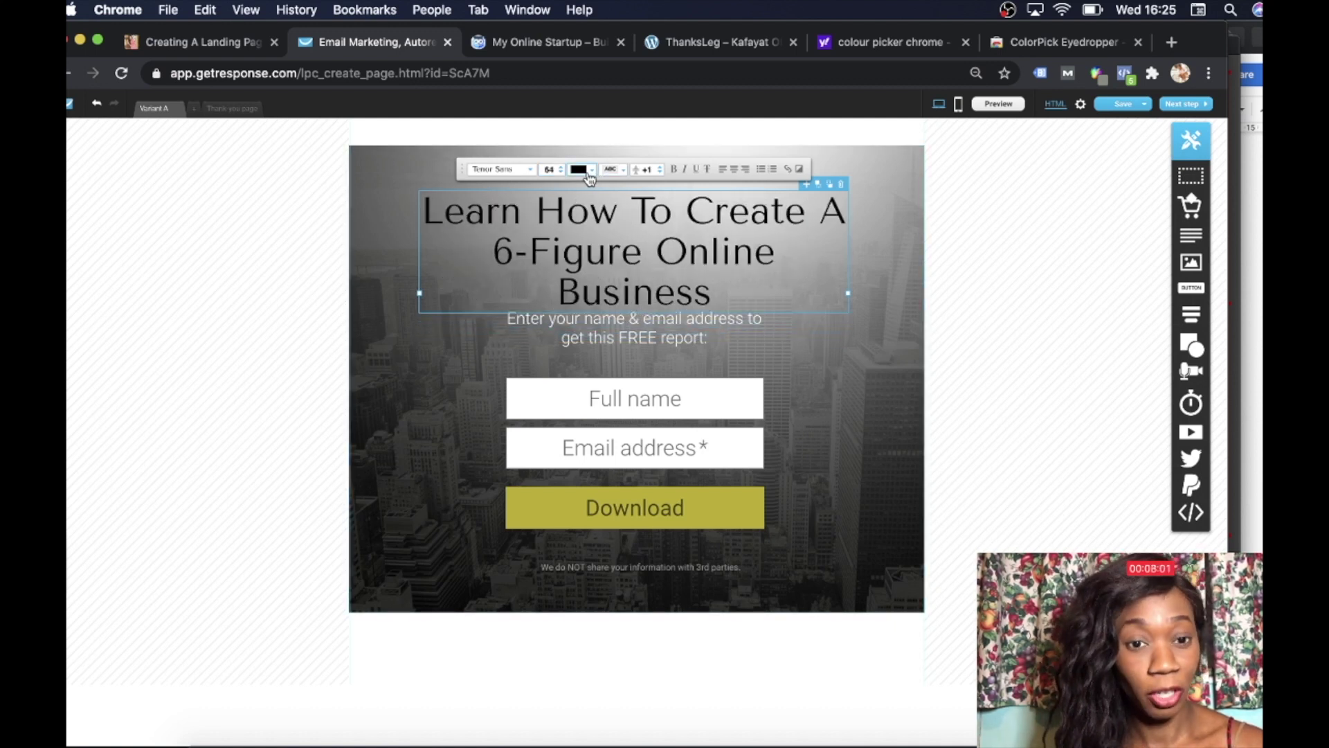
left_click(589, 171)
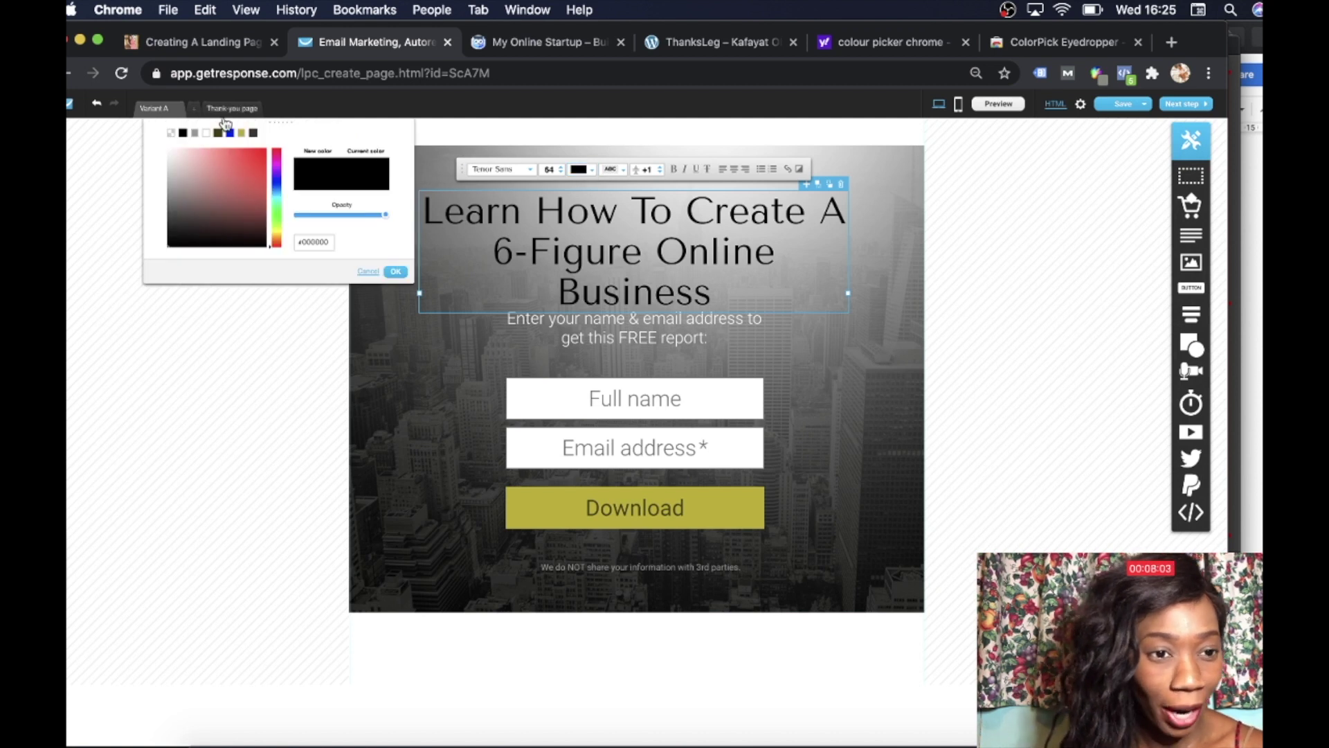
left_click(207, 133)
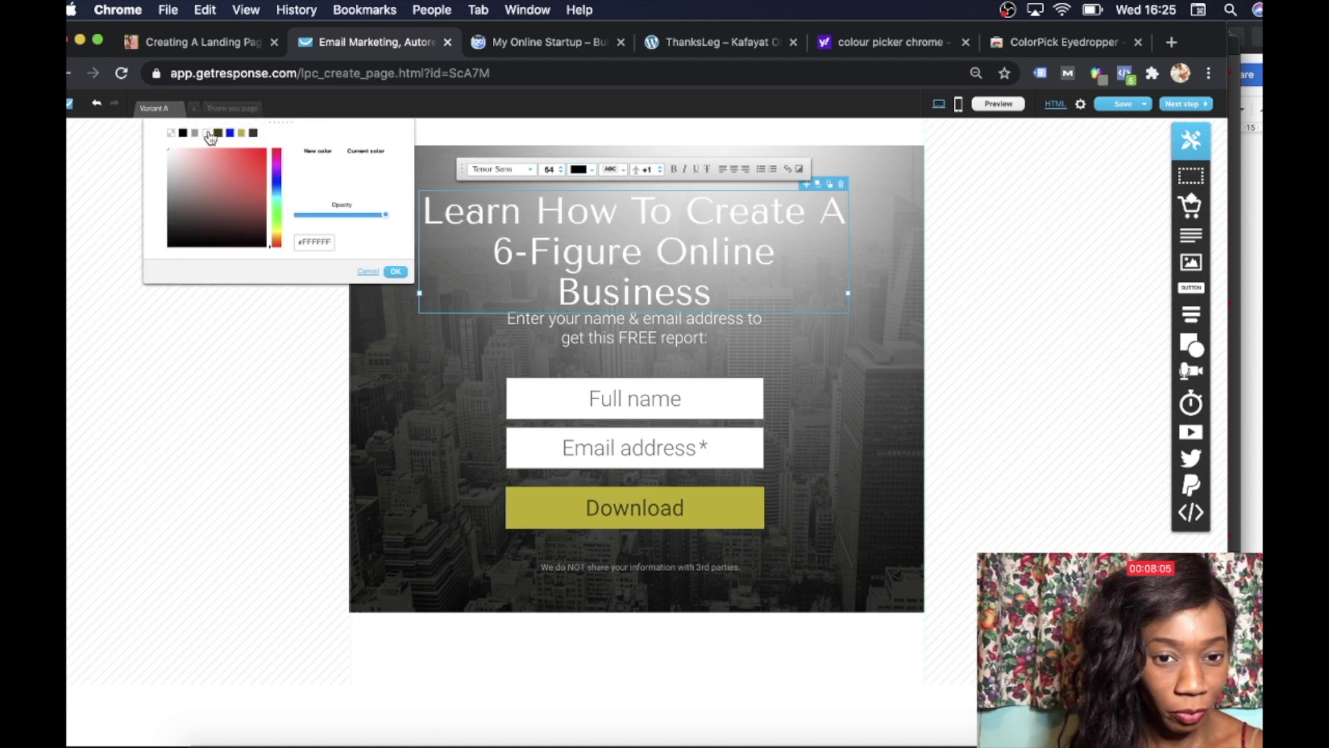
- Delete the "Enter your name & email address to get this FREE report:" text and select the background section
left_click(713, 337)
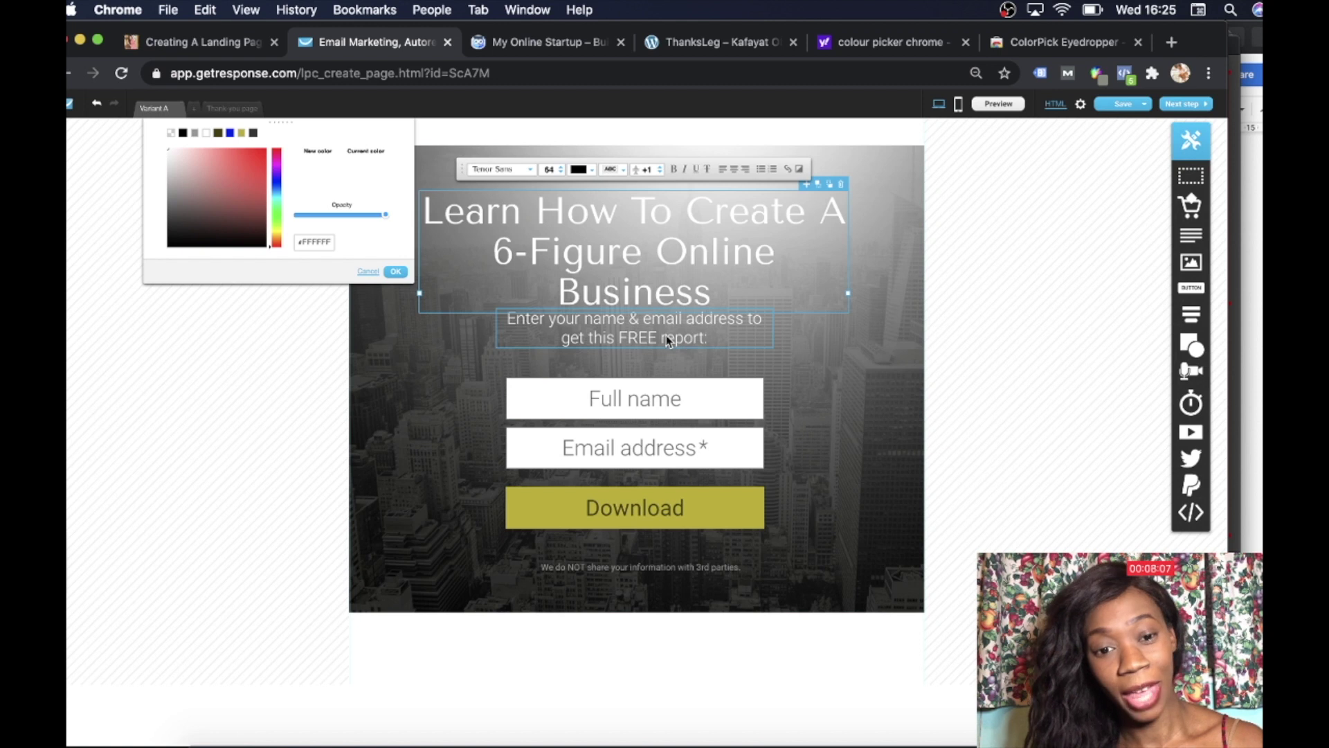
key("Delete")
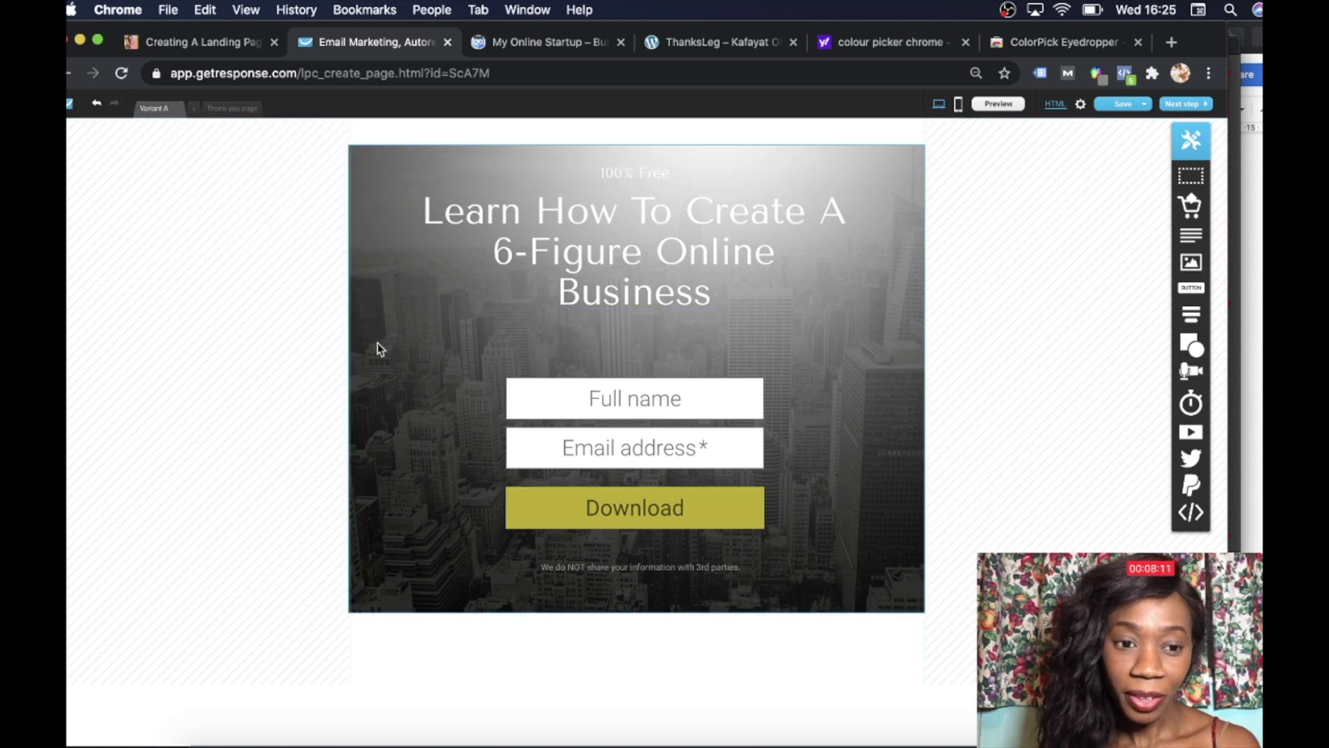
left_click(405, 355)
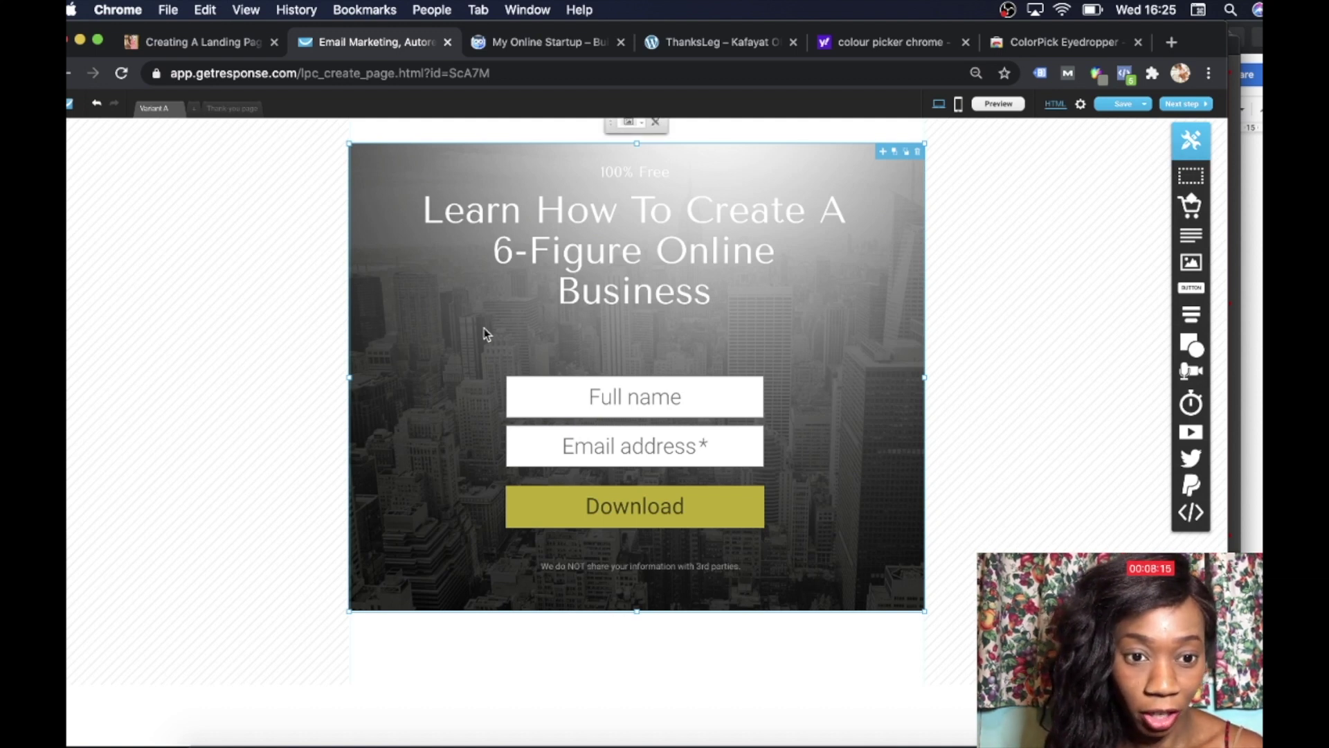
- Remove the background image 190_01.jpg from the selected section and switch its background to a solid colour
left_click(644, 126)
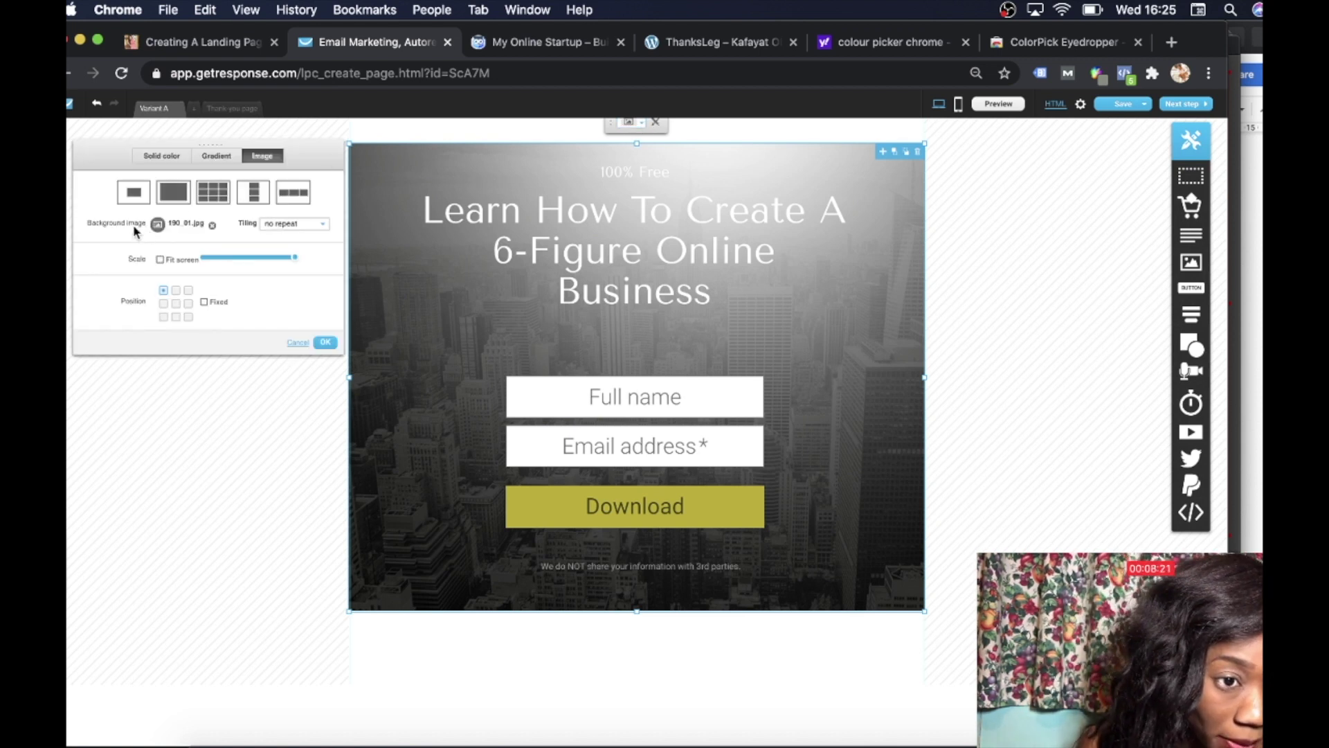
left_click(212, 225)
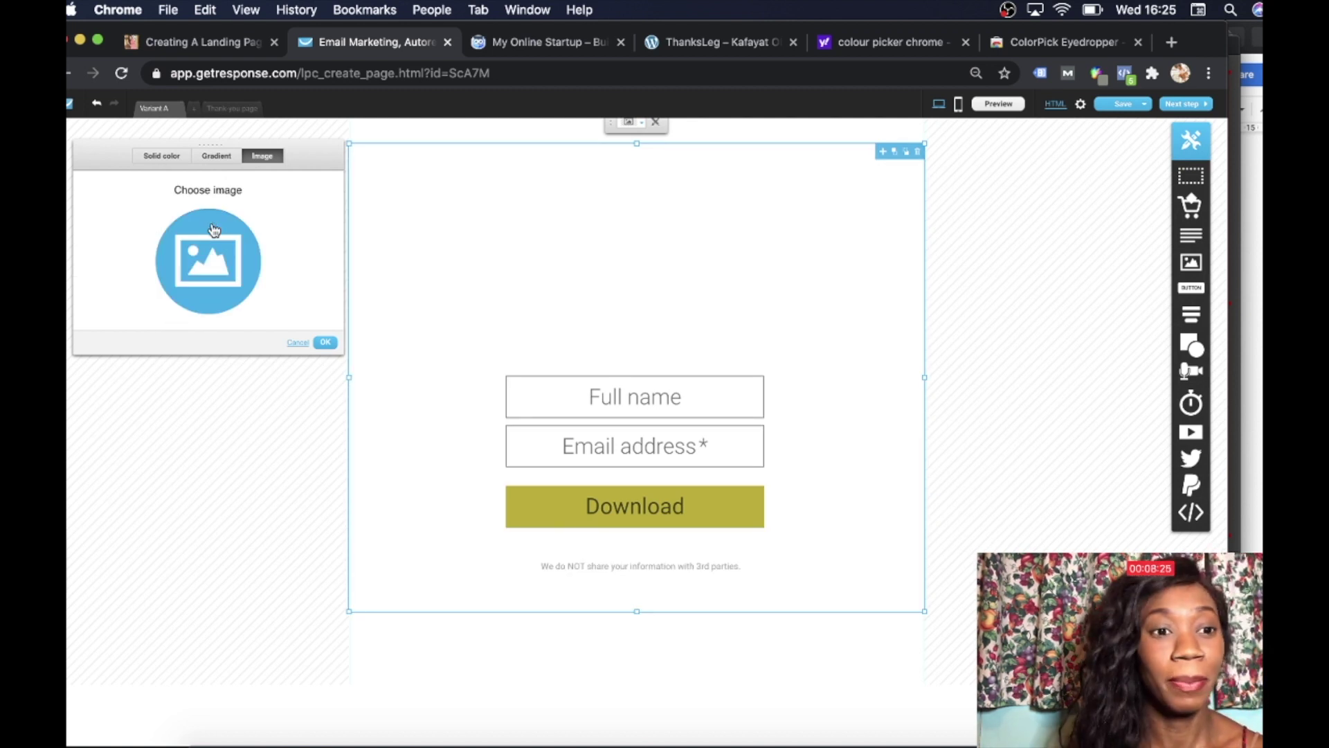
left_click(160, 156)
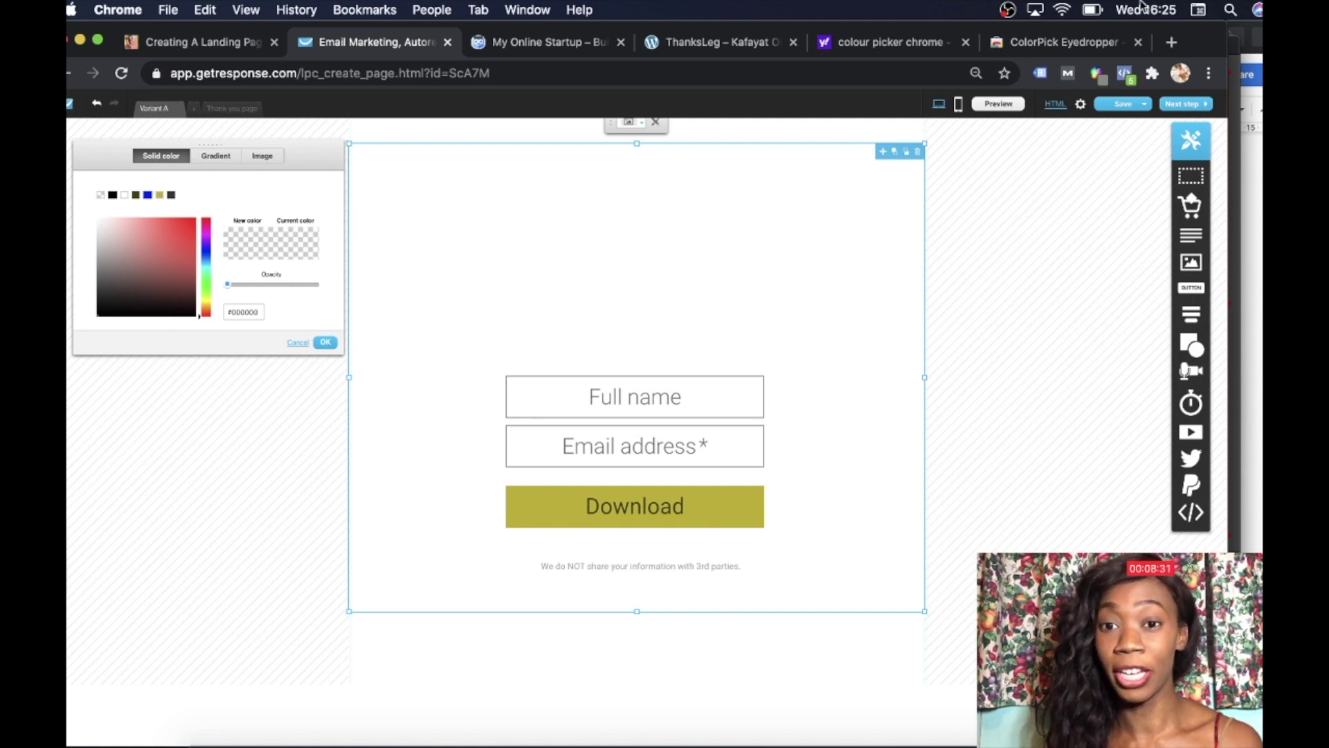
- Look over the ColorPick Eyedropper extension page and the "colour picker chrome" search results, and try the Color Picker extension on the store page
left_click(1012, 40)
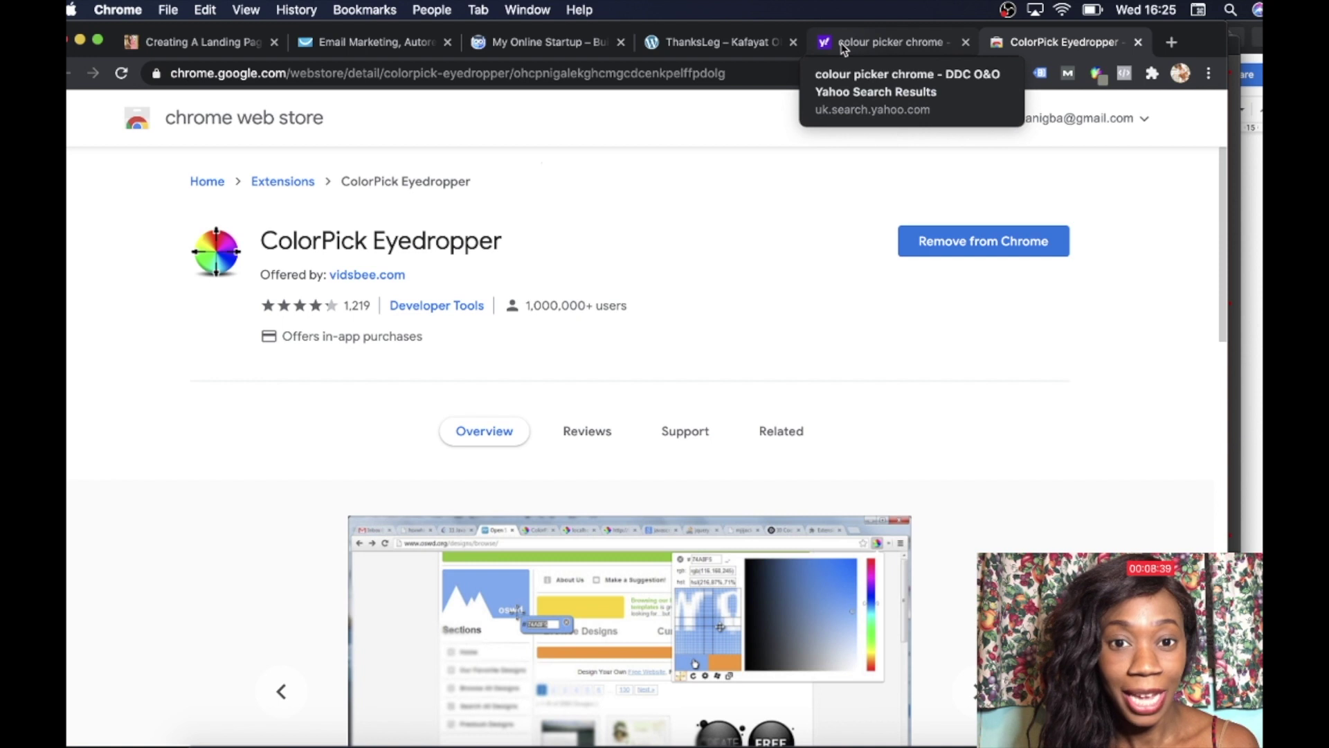
left_click(841, 45)
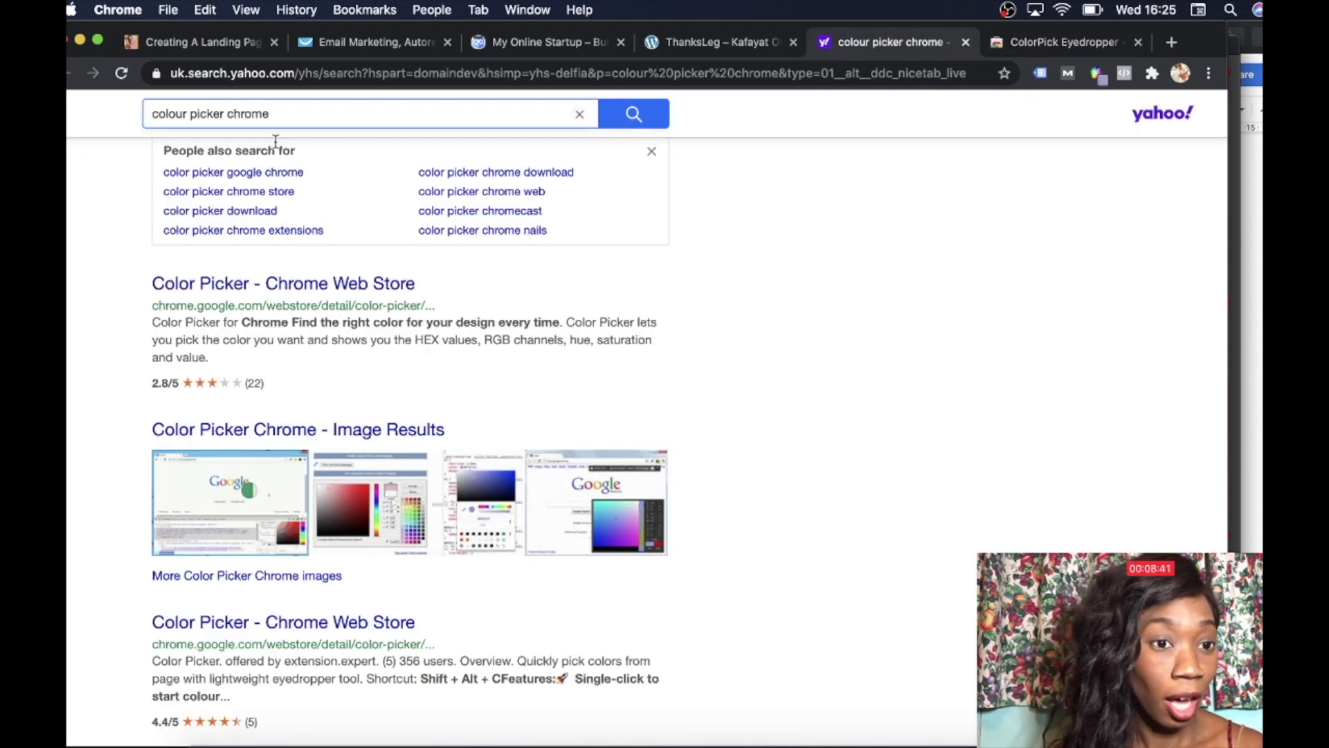
left_click(158, 110)
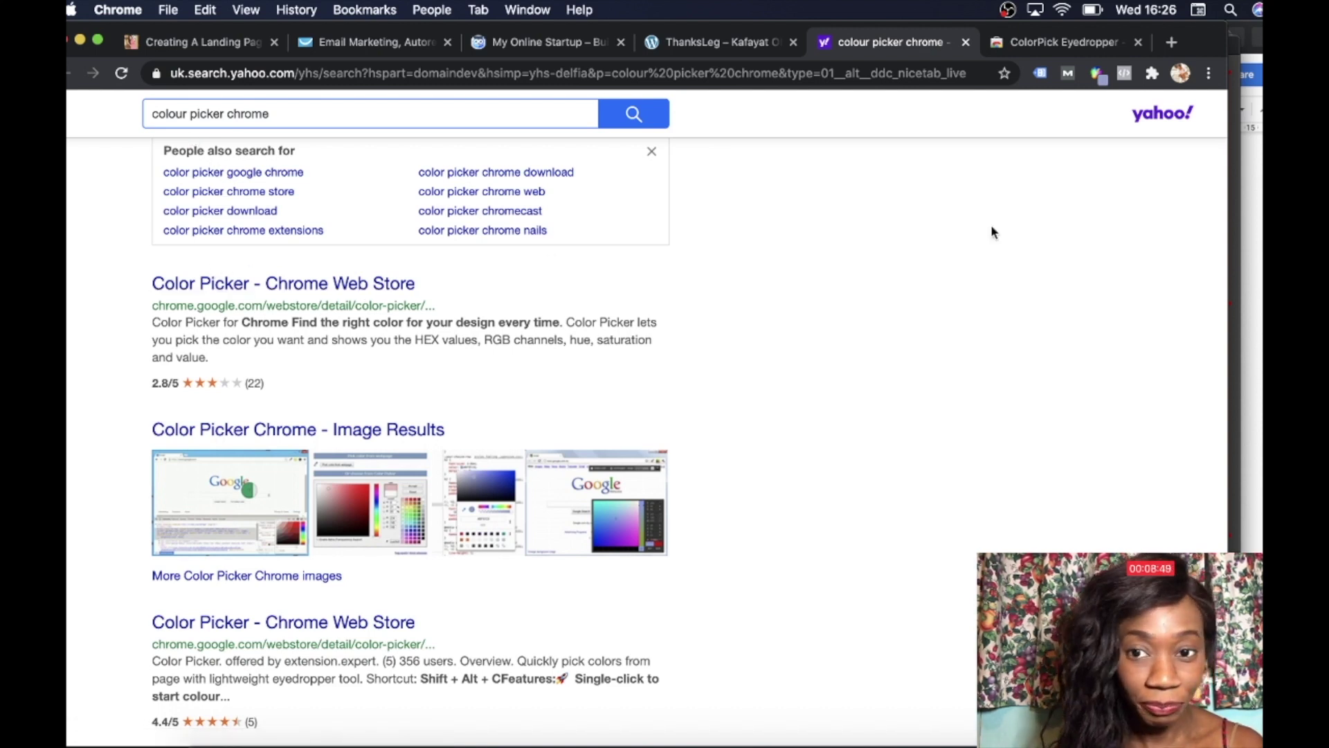
left_click(1088, 42)
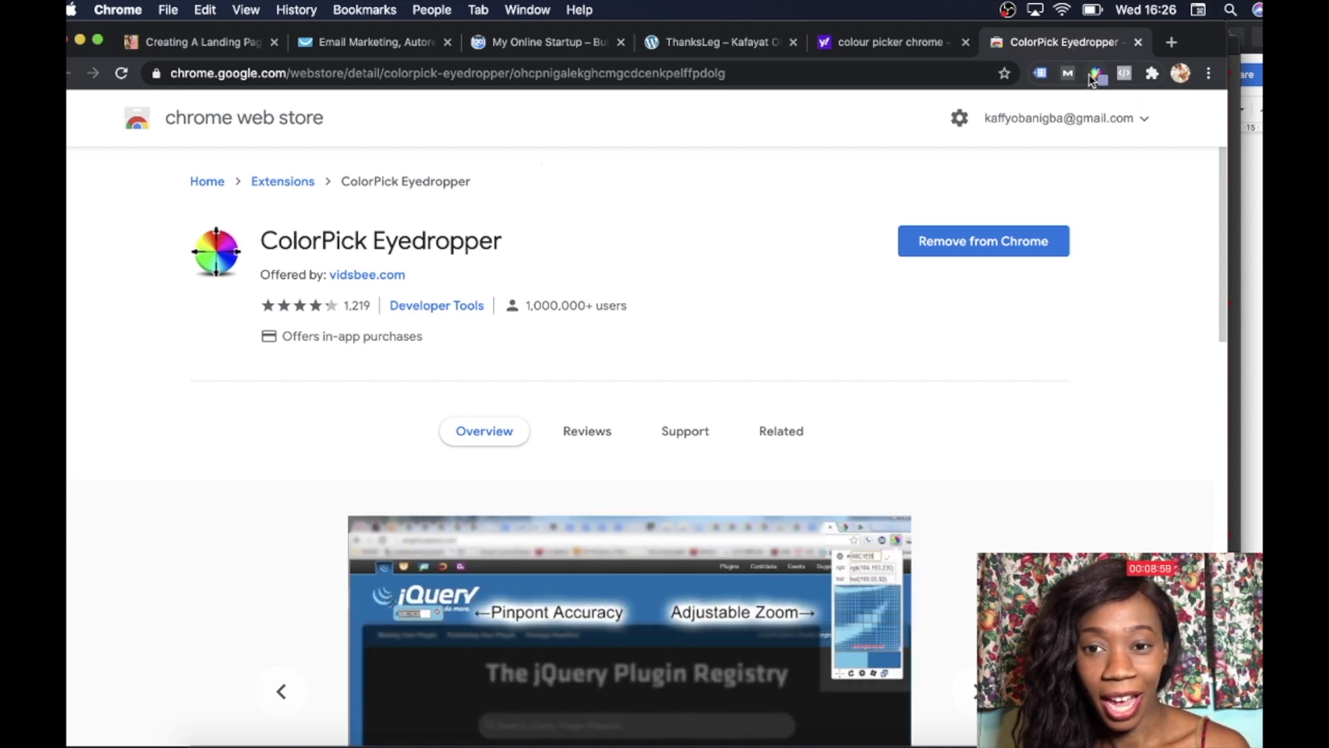
left_click(1096, 74)
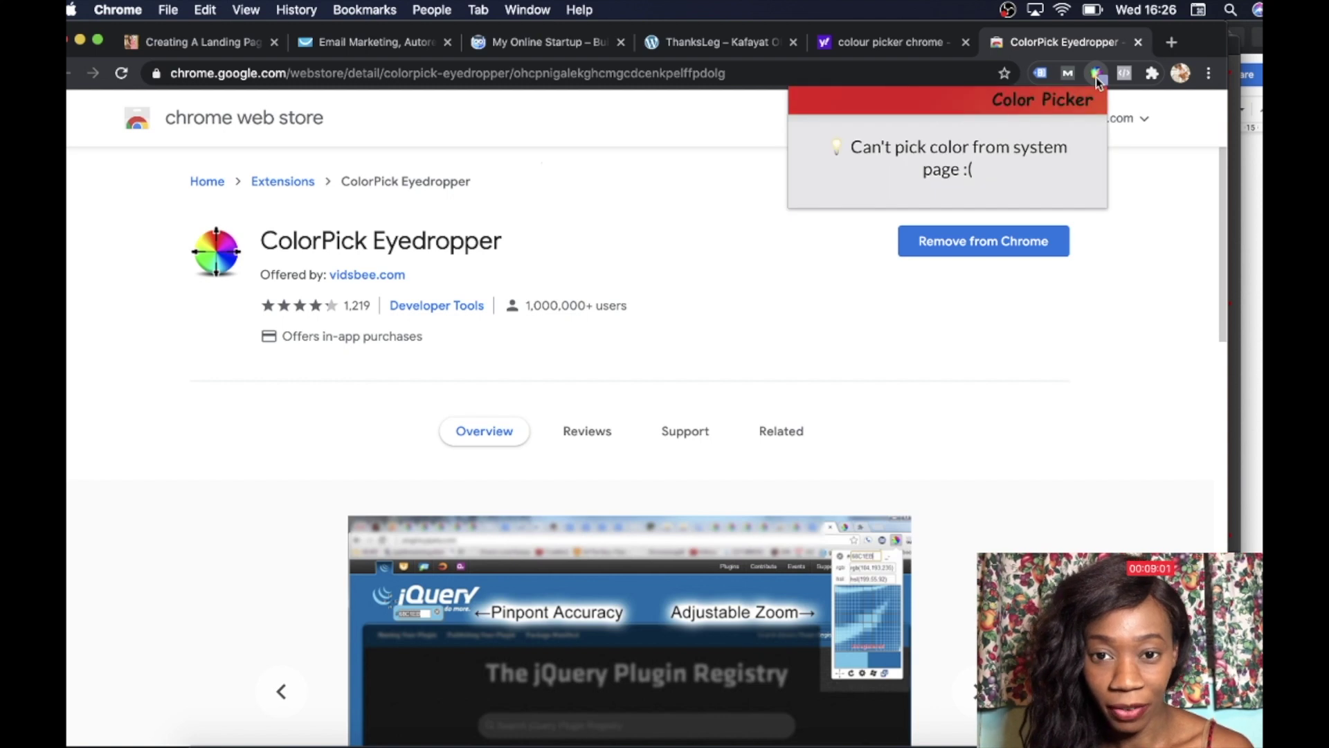
- Sample the blue background beside the headline on the My Online Startup page with the Color Picker extension to get its hex code
left_click(530, 41)
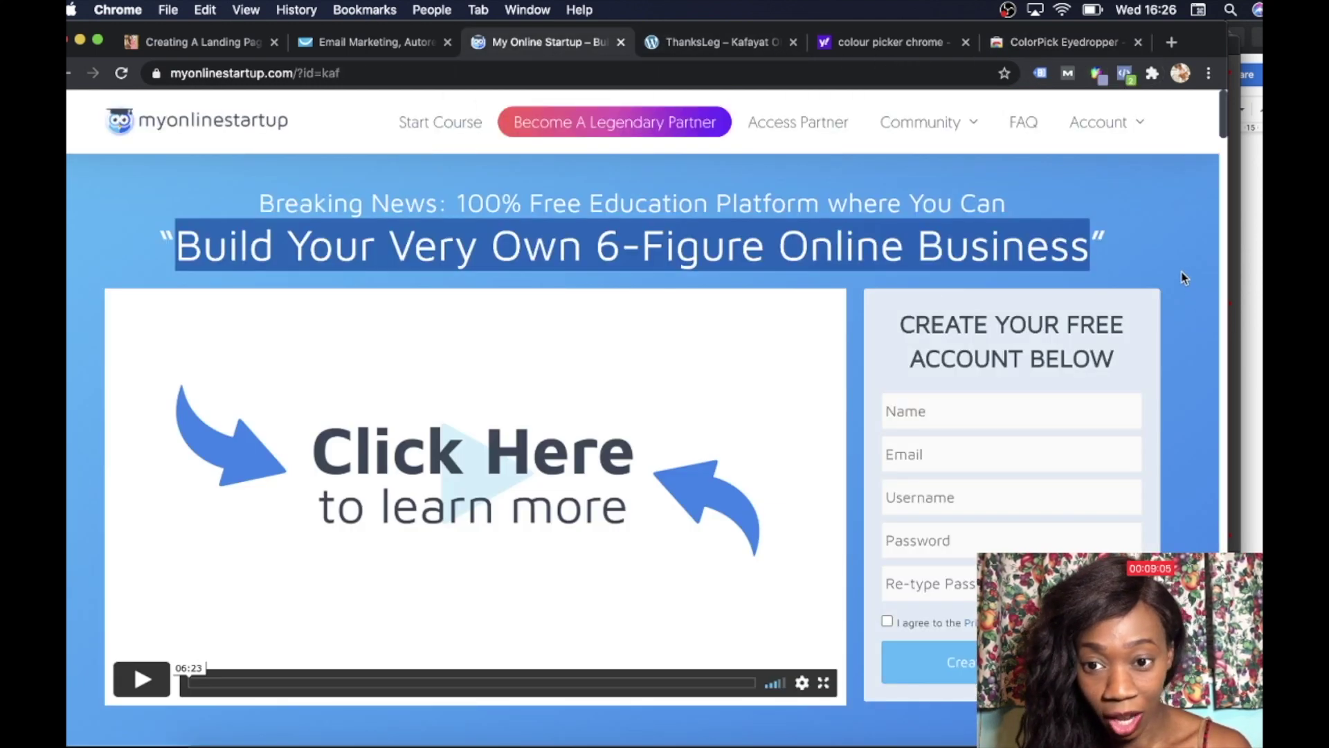
left_click(1181, 275)
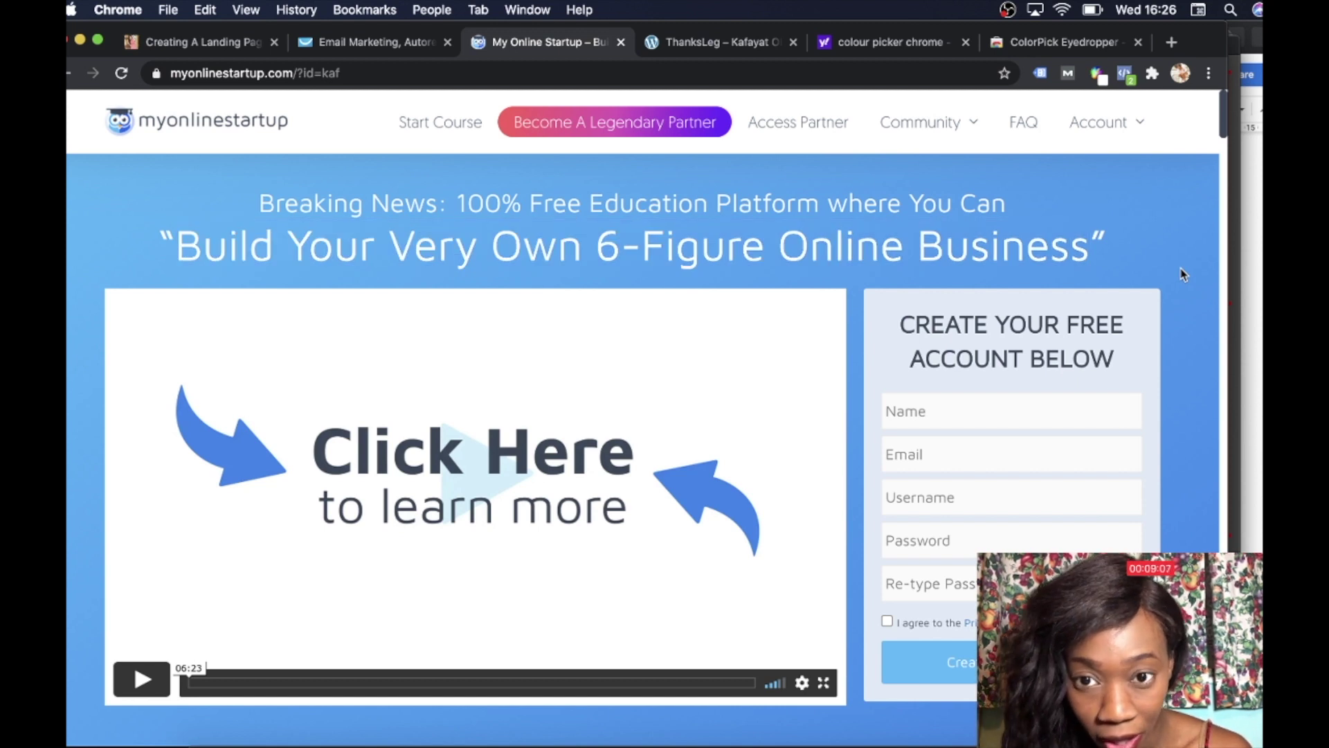
left_click(1096, 74)
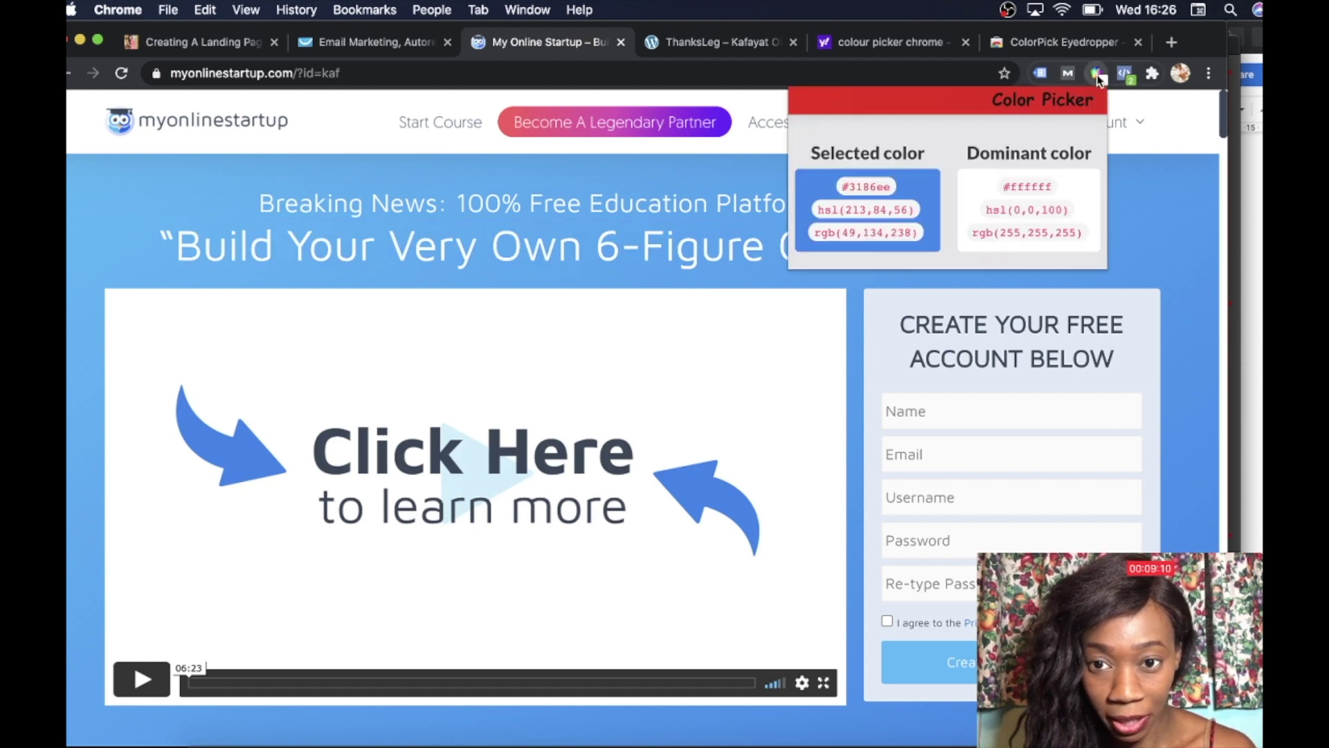
left_click(1170, 215)
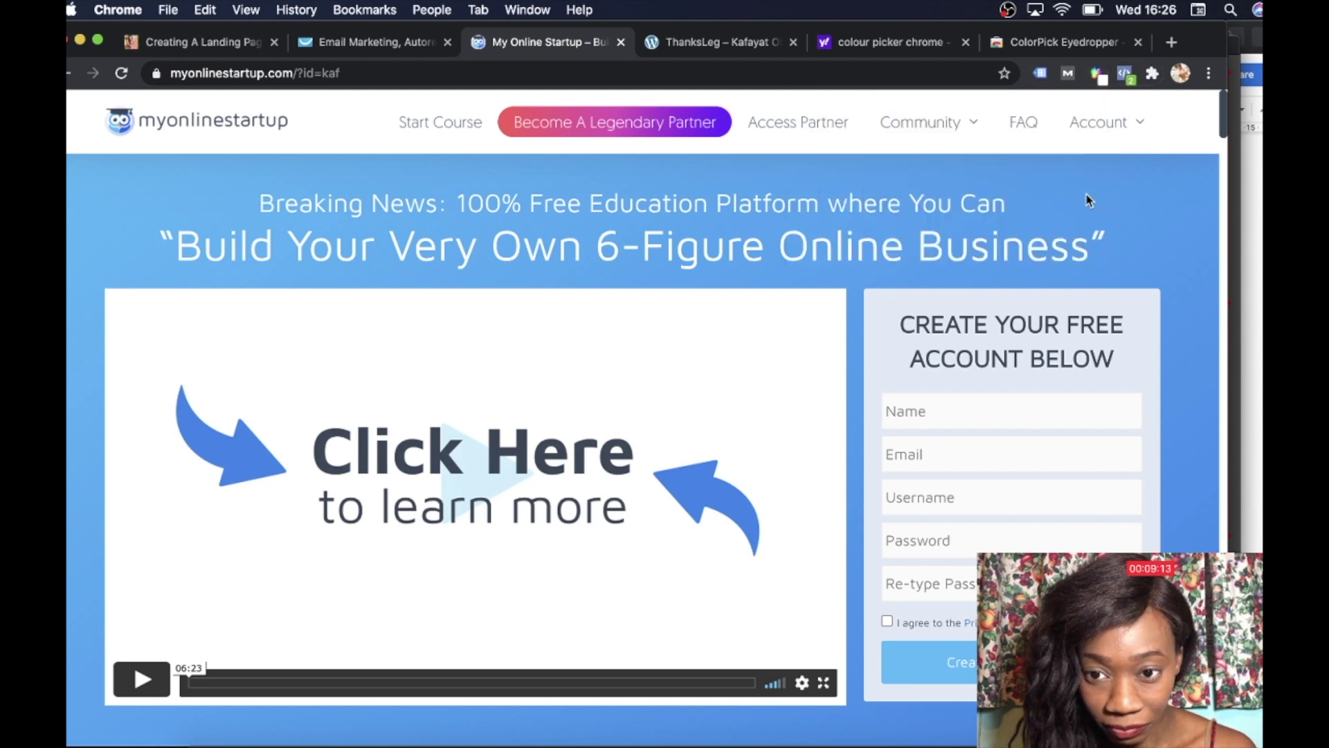
left_click(1097, 76)
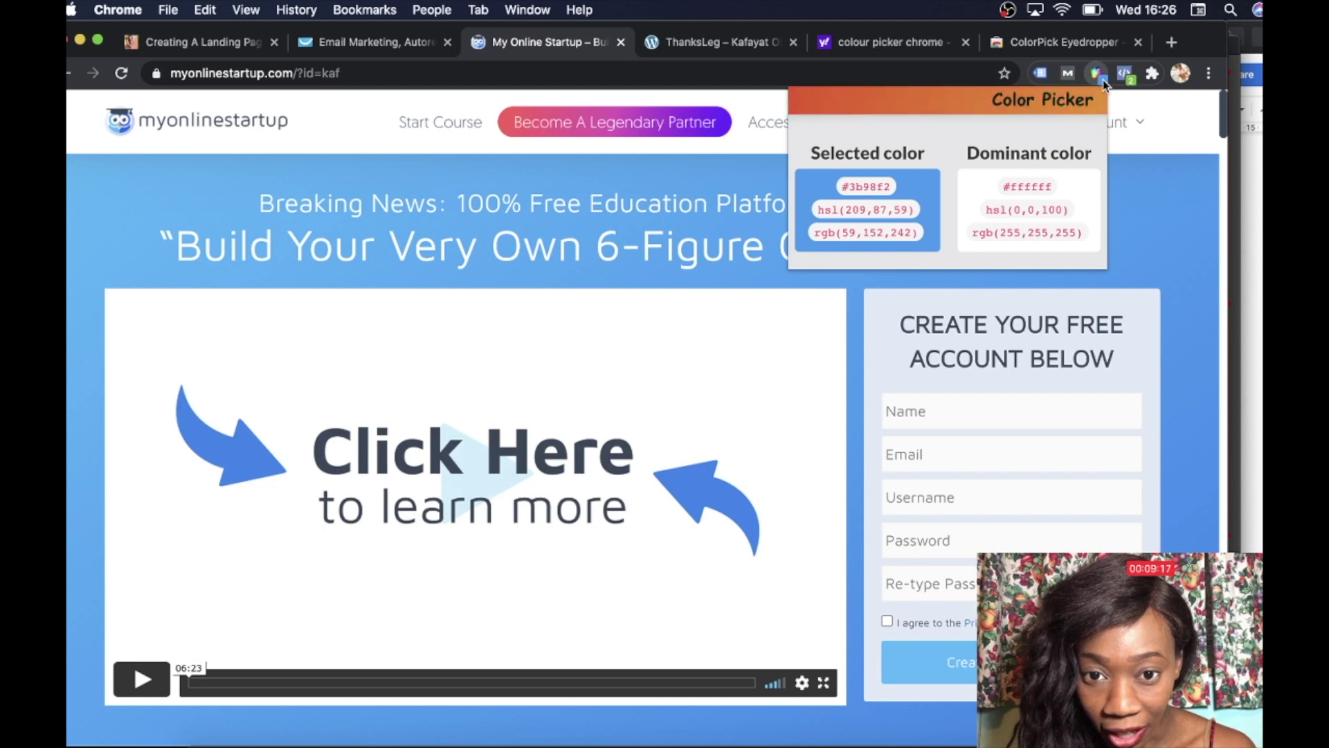
left_click(1096, 76)
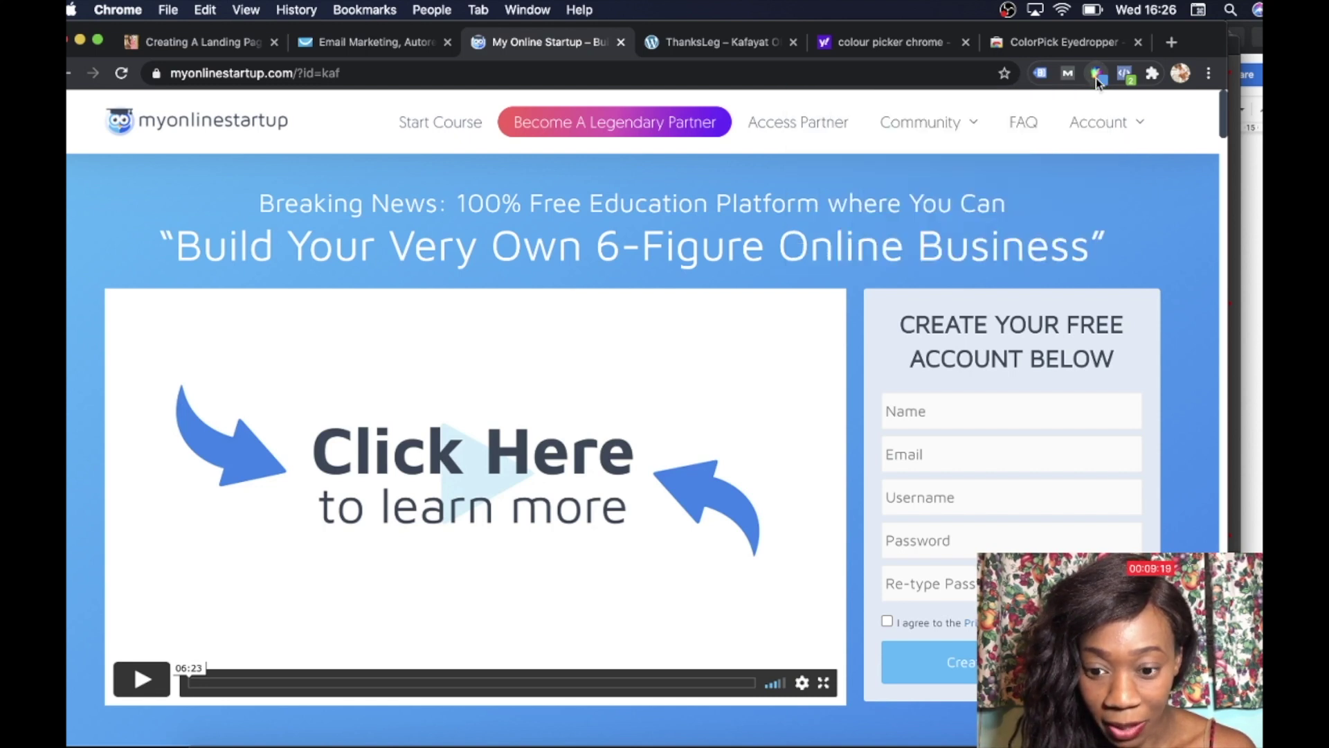
left_click(1098, 77)
left_click(1165, 237)
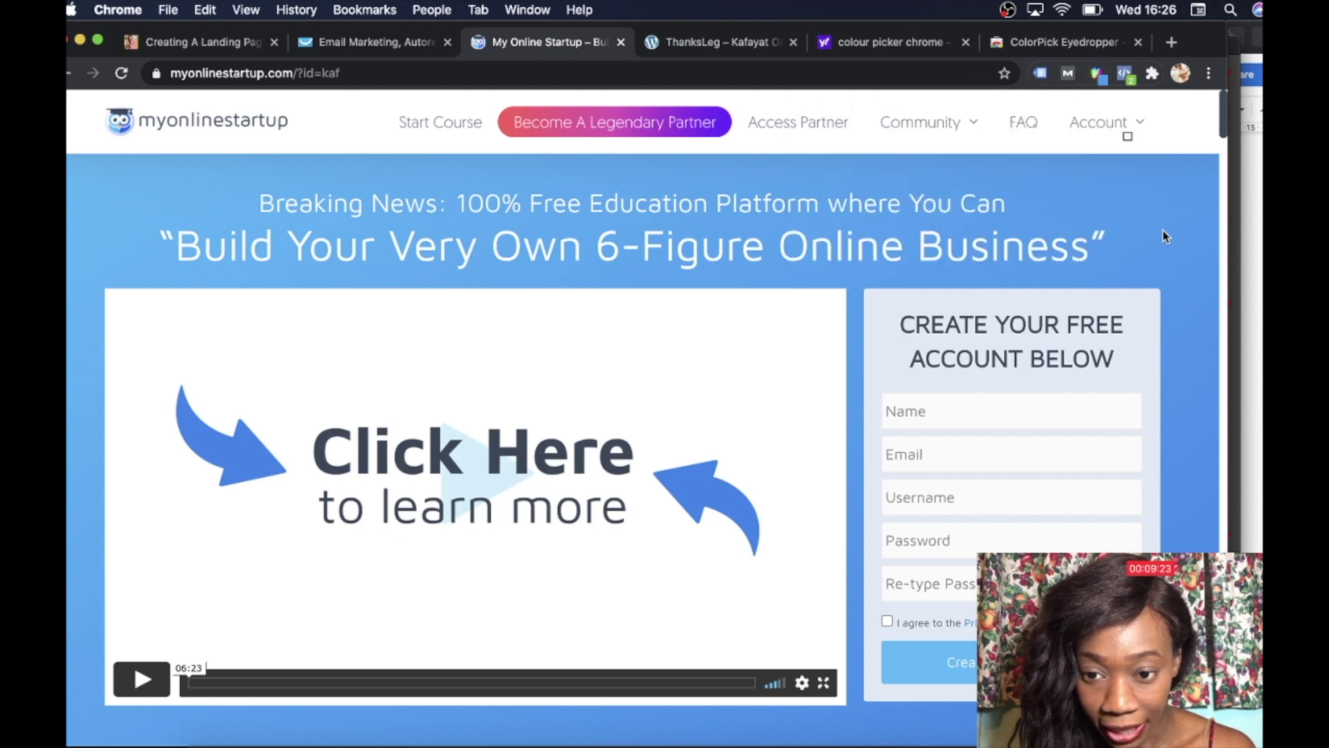
left_click(1106, 84)
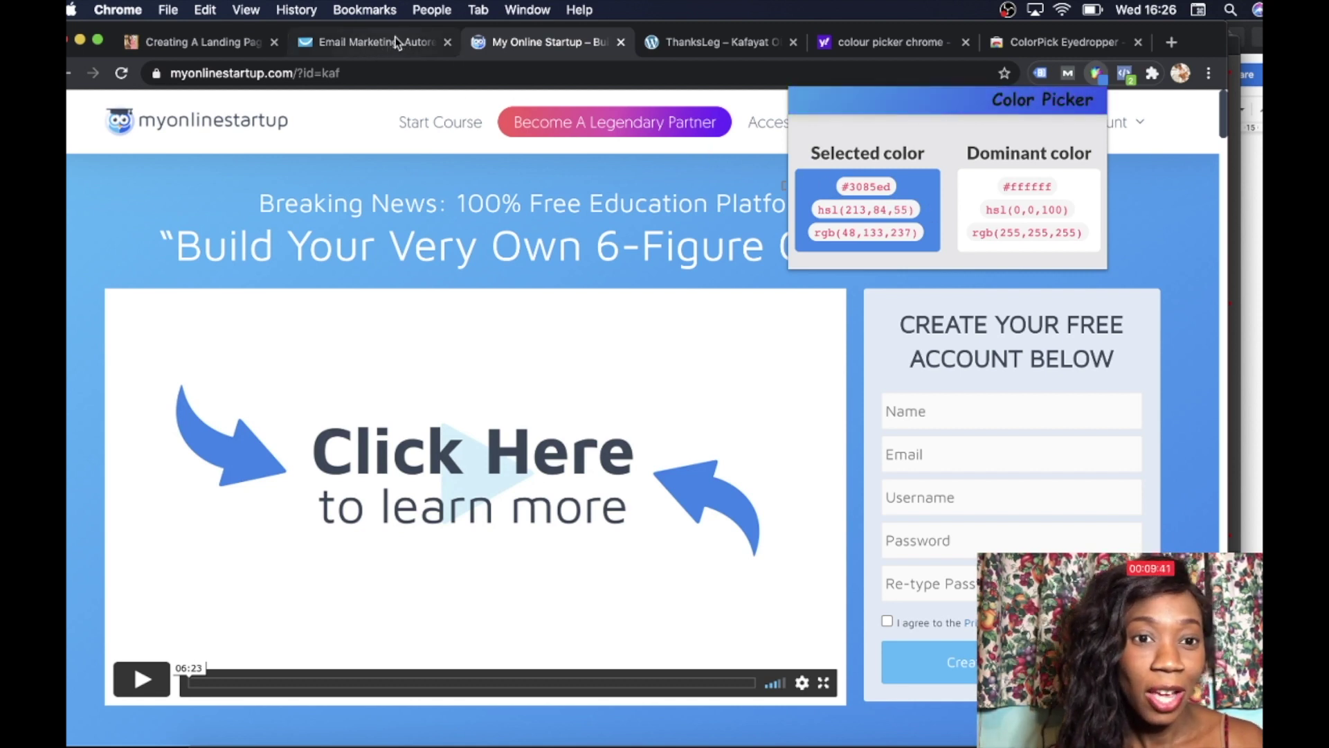
key("Escape")
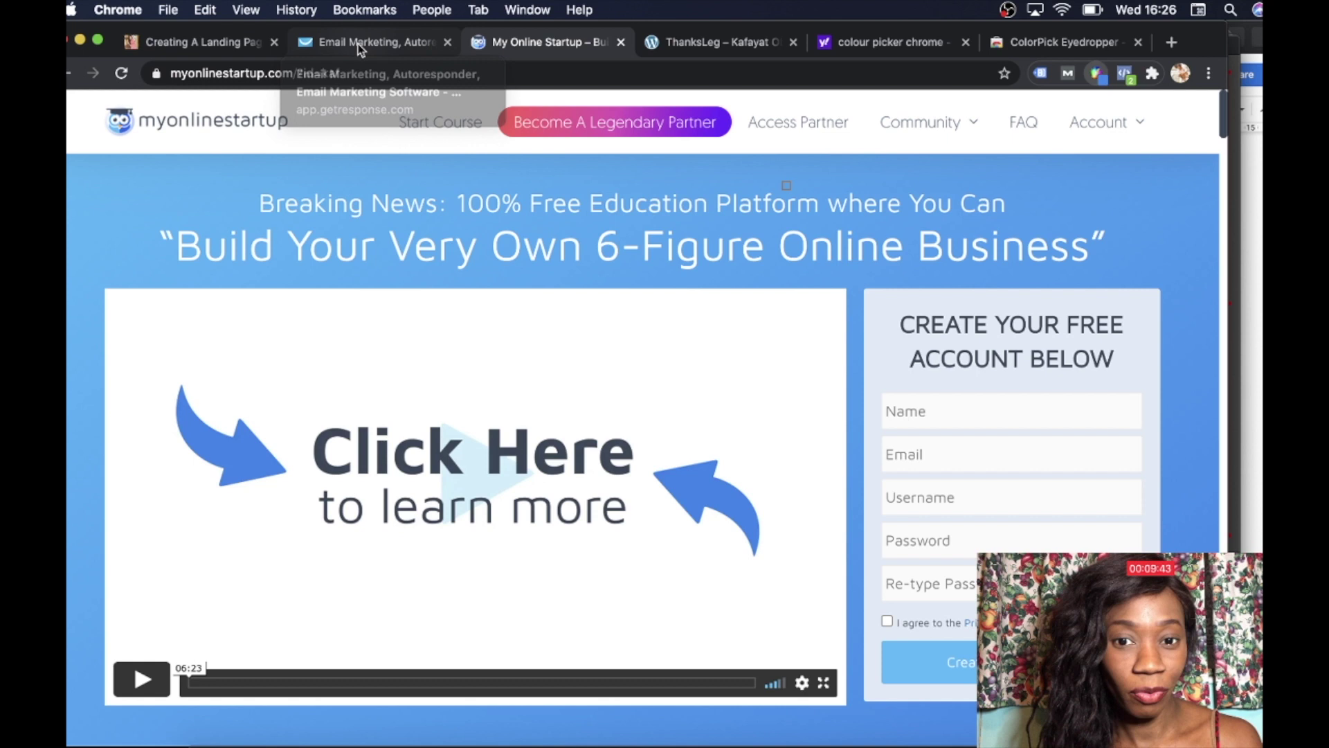
- Return to the landing page editor and try to set the section's solid background colour to #3085ED
left_click(359, 44)
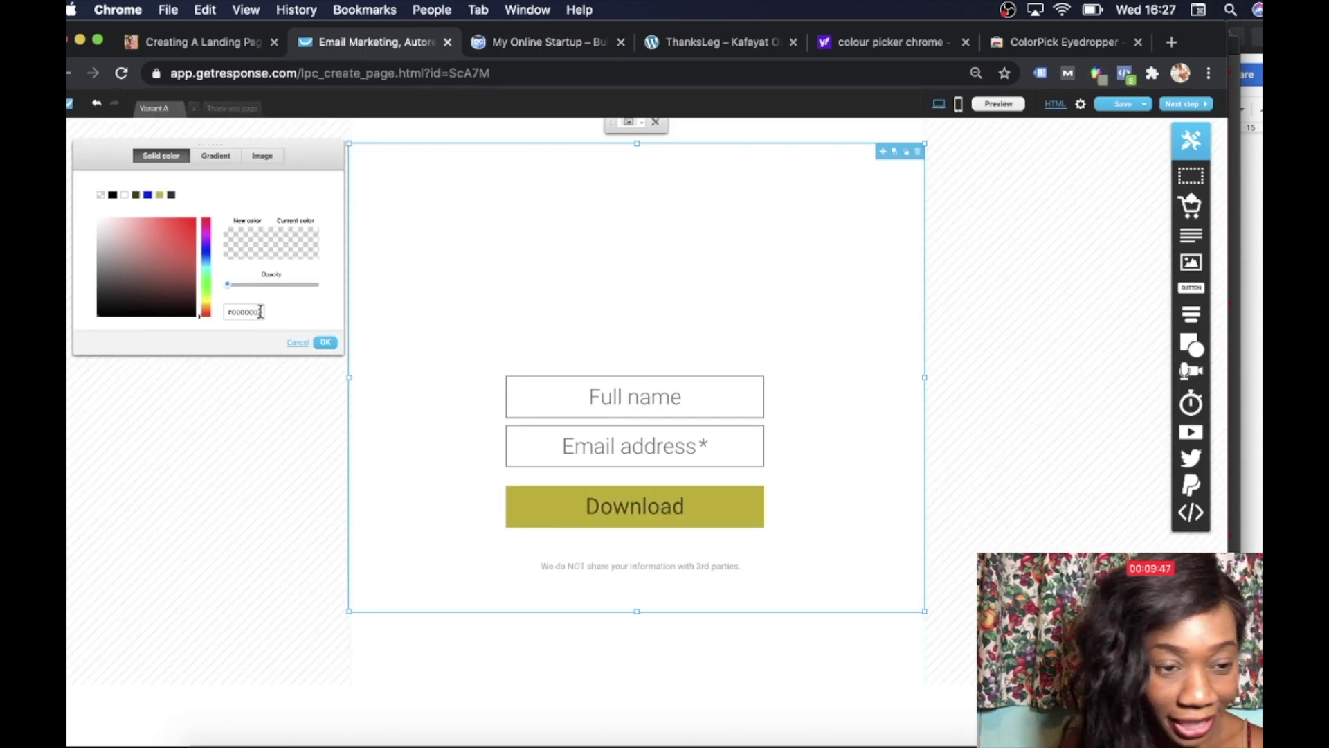
key("BackSpace")
key("BackSpace")
key("BackSpace")
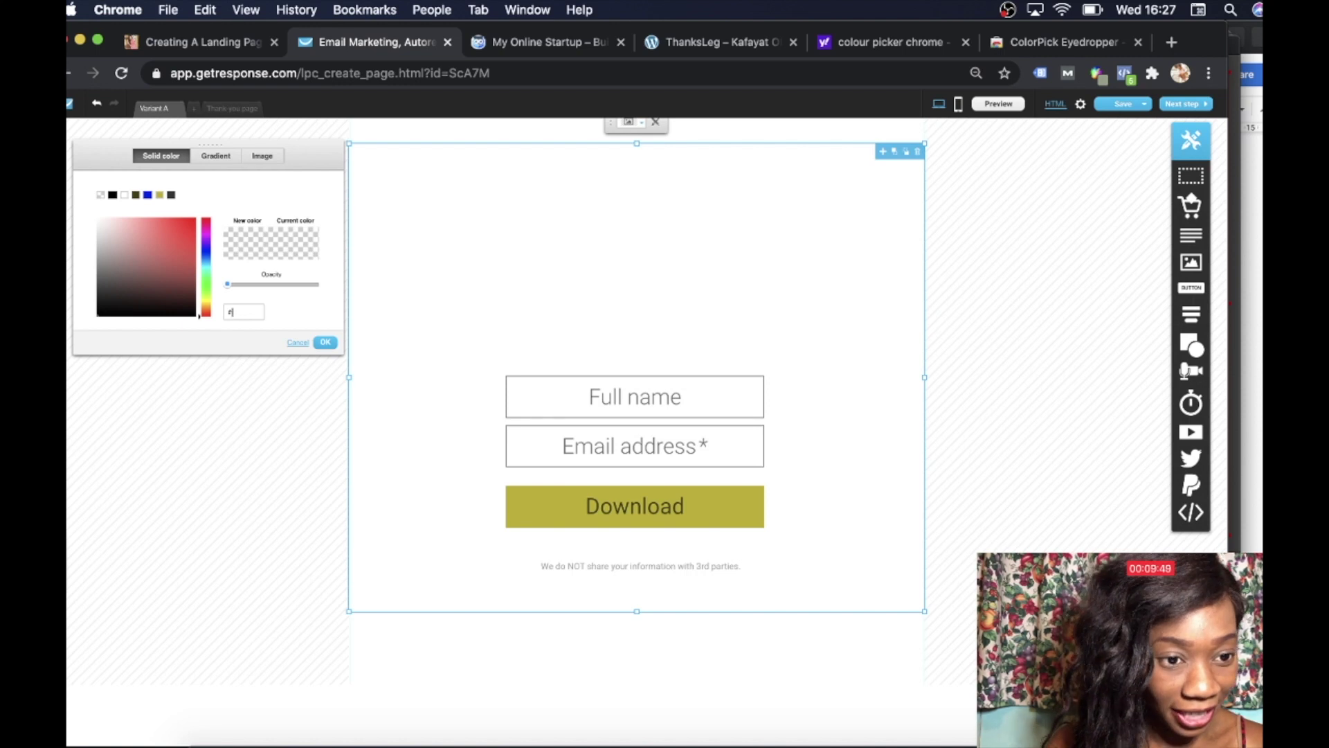
type("30")
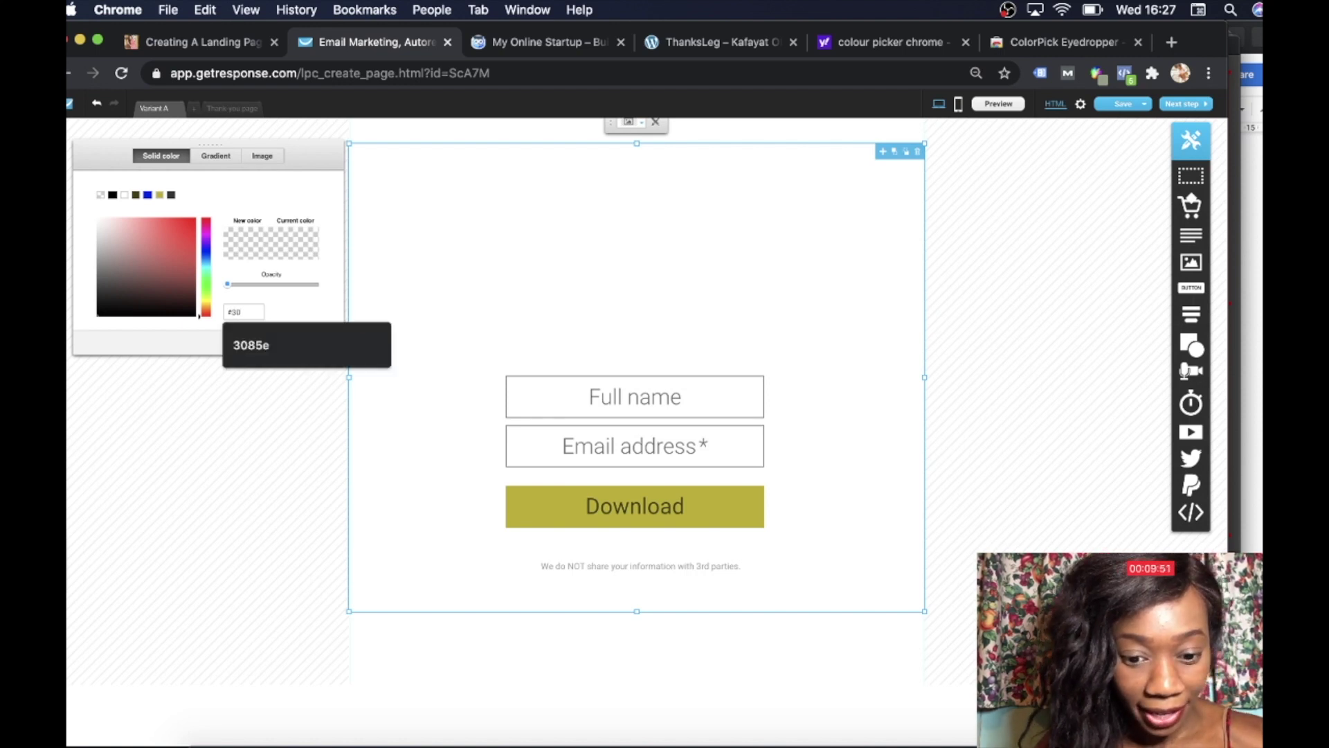
type("85ED")
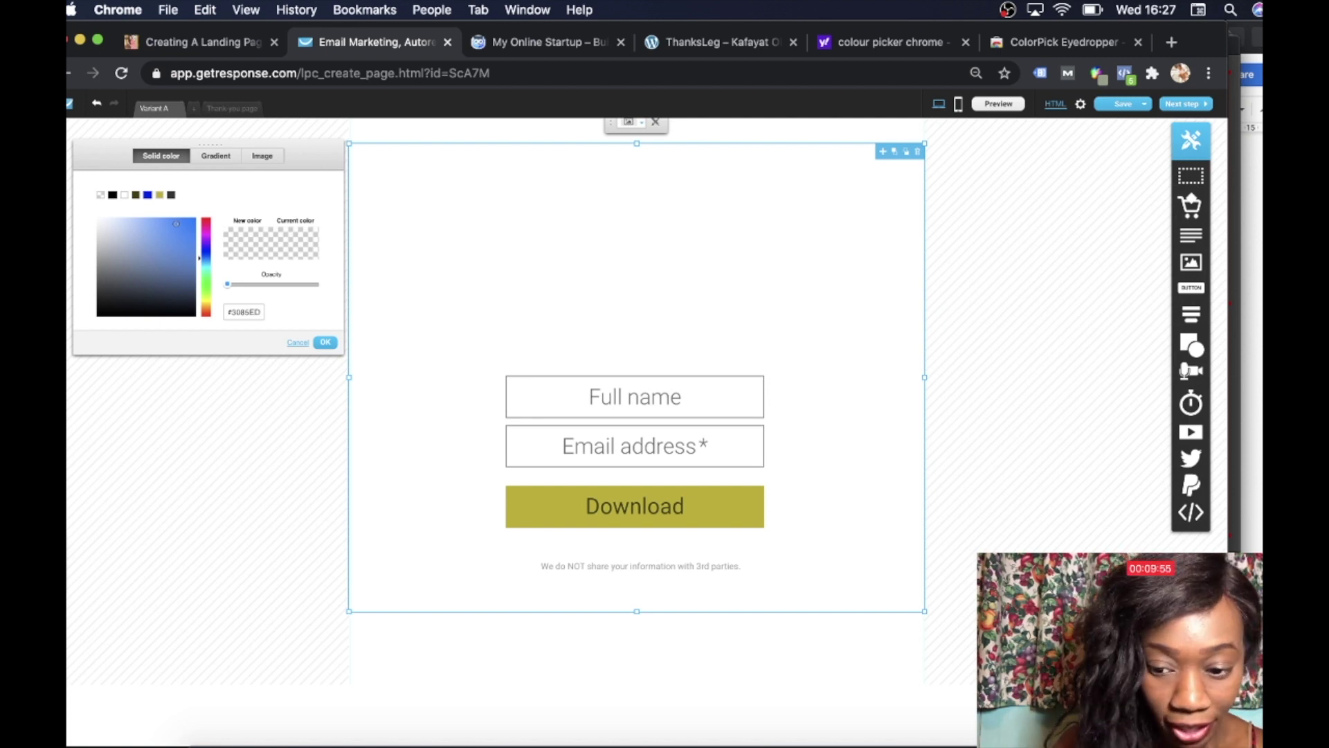
key("BackSpace")
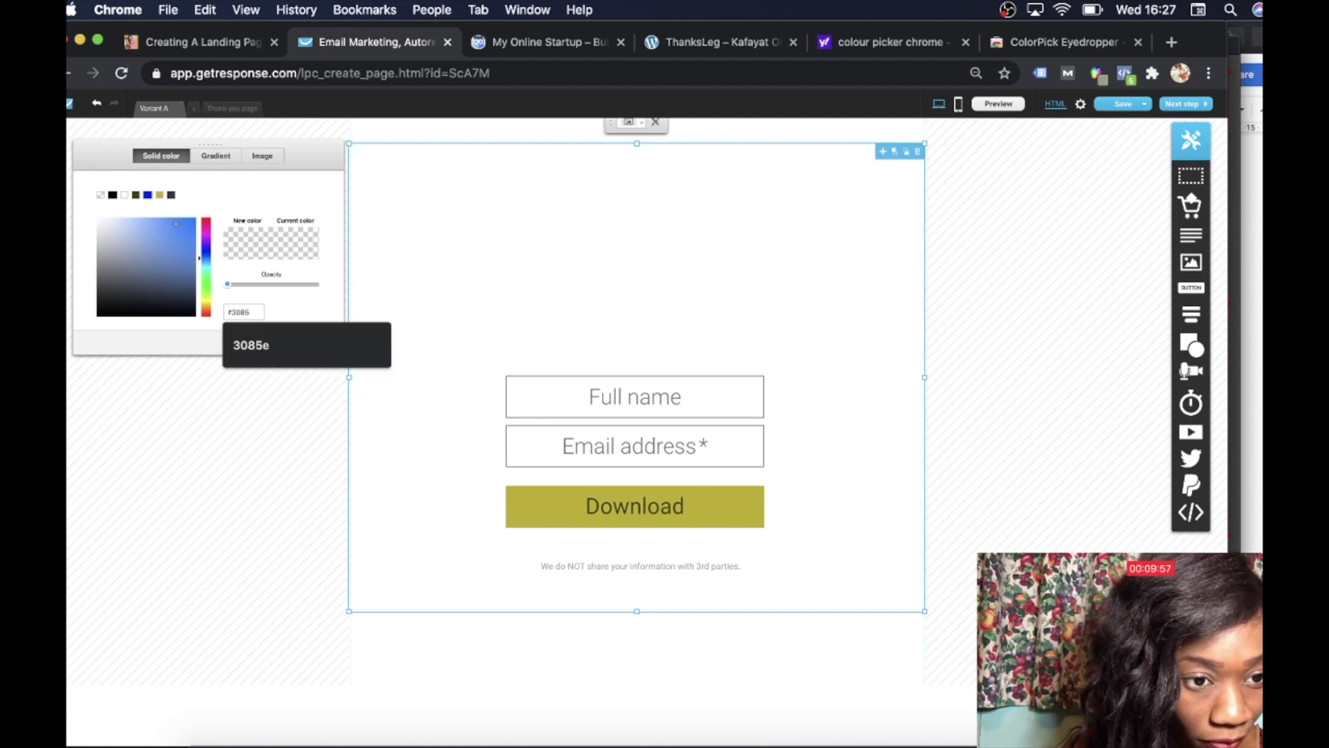
type("ed")
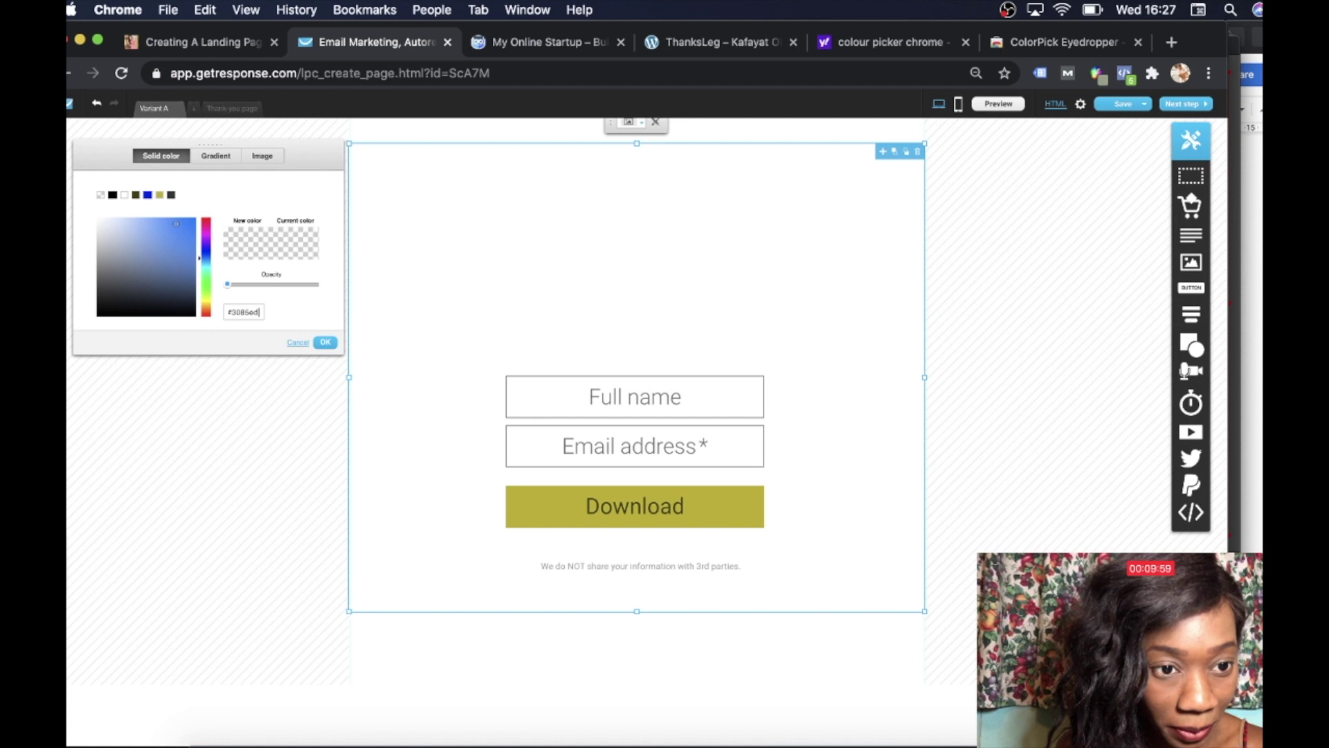
left_click(326, 343)
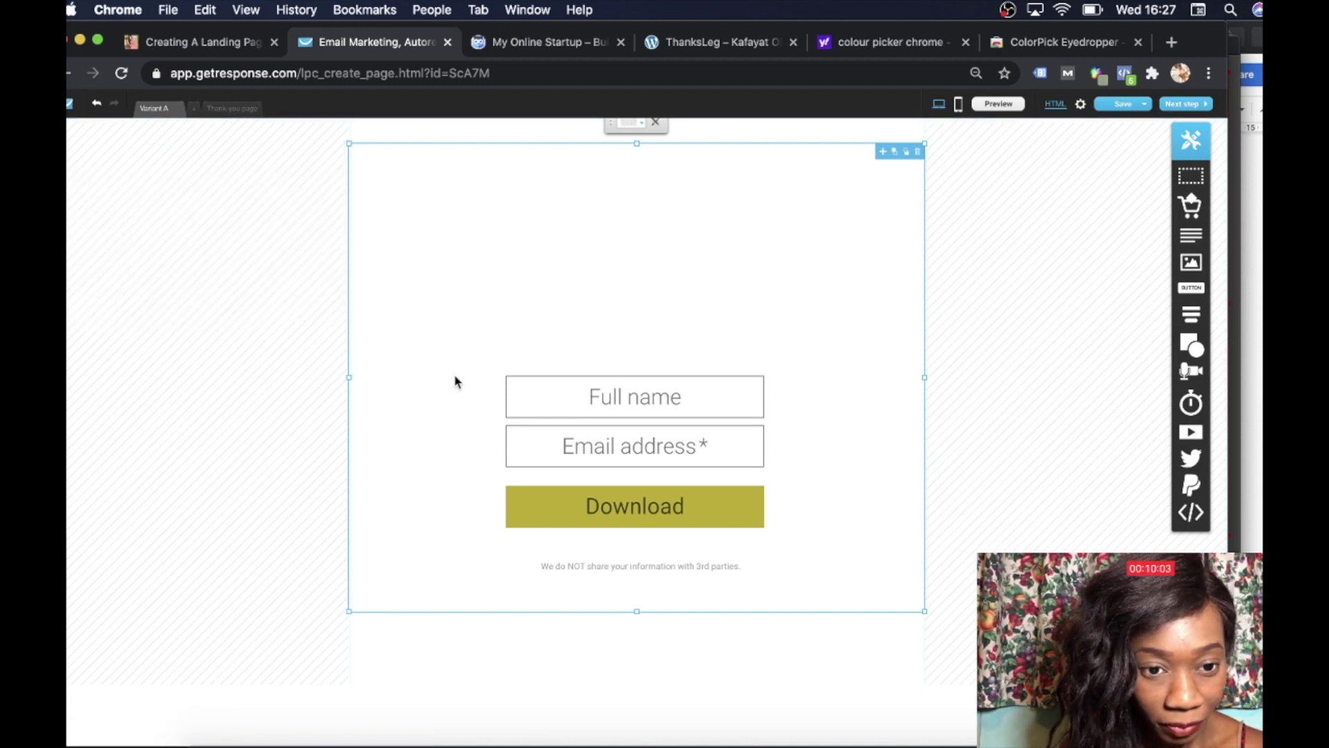
- Reopen the section's background colour settings, re-enter #3085ed and pick a medium blue shade from the colour field
left_click(644, 129)
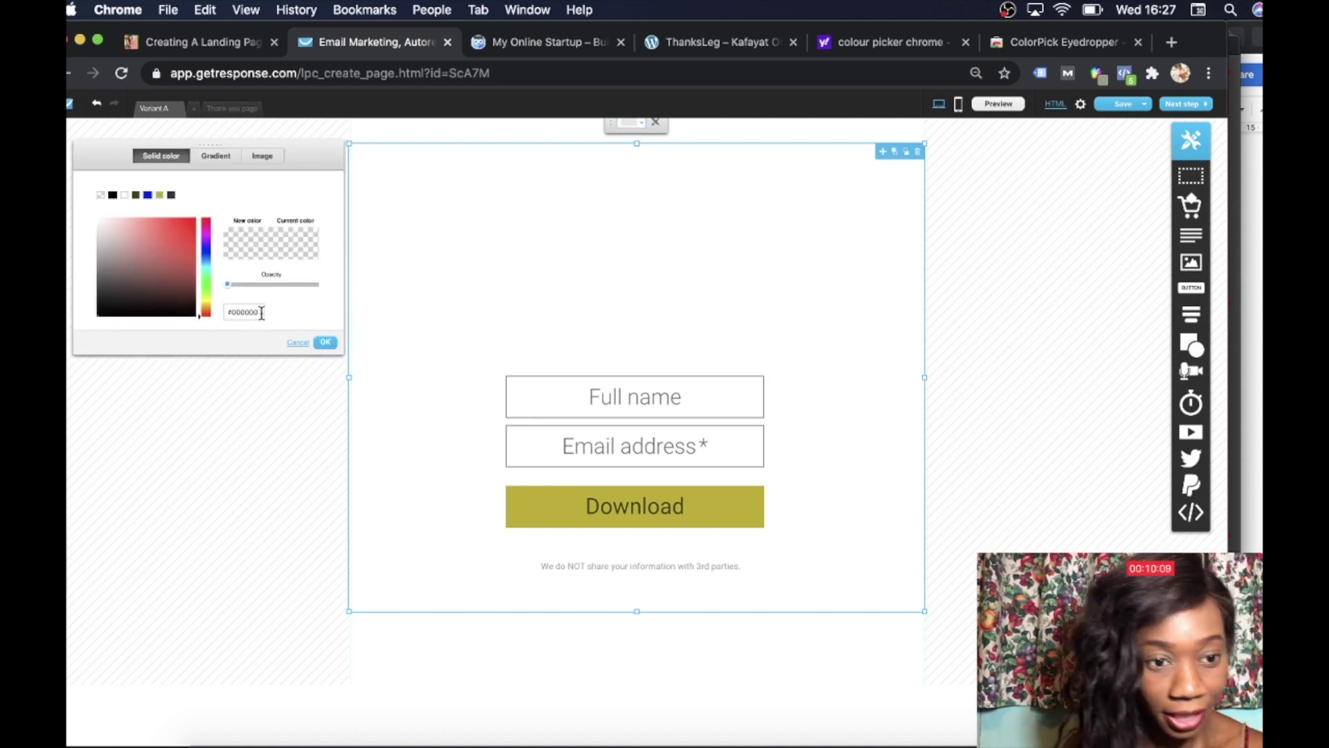
key("BackSpace")
key("BackSpace")
key("BackSpace")
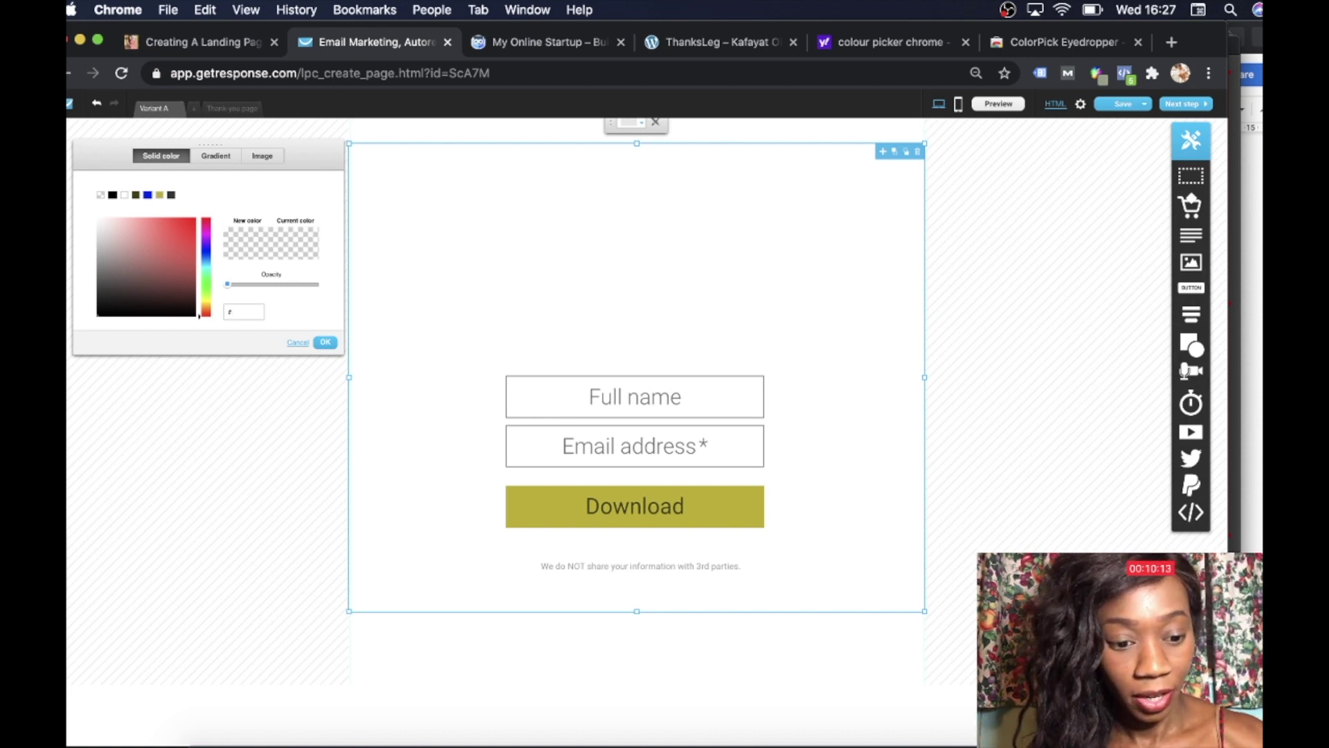
type("30")
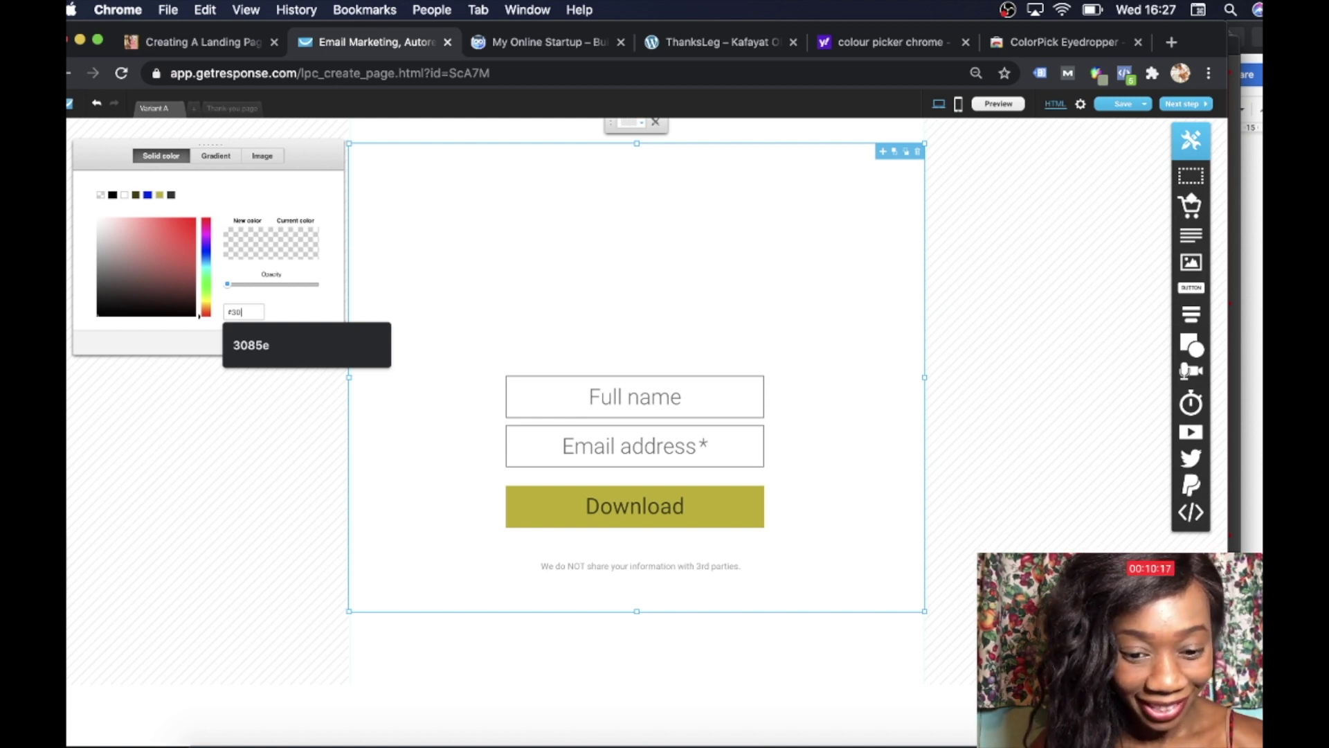
type("85ed")
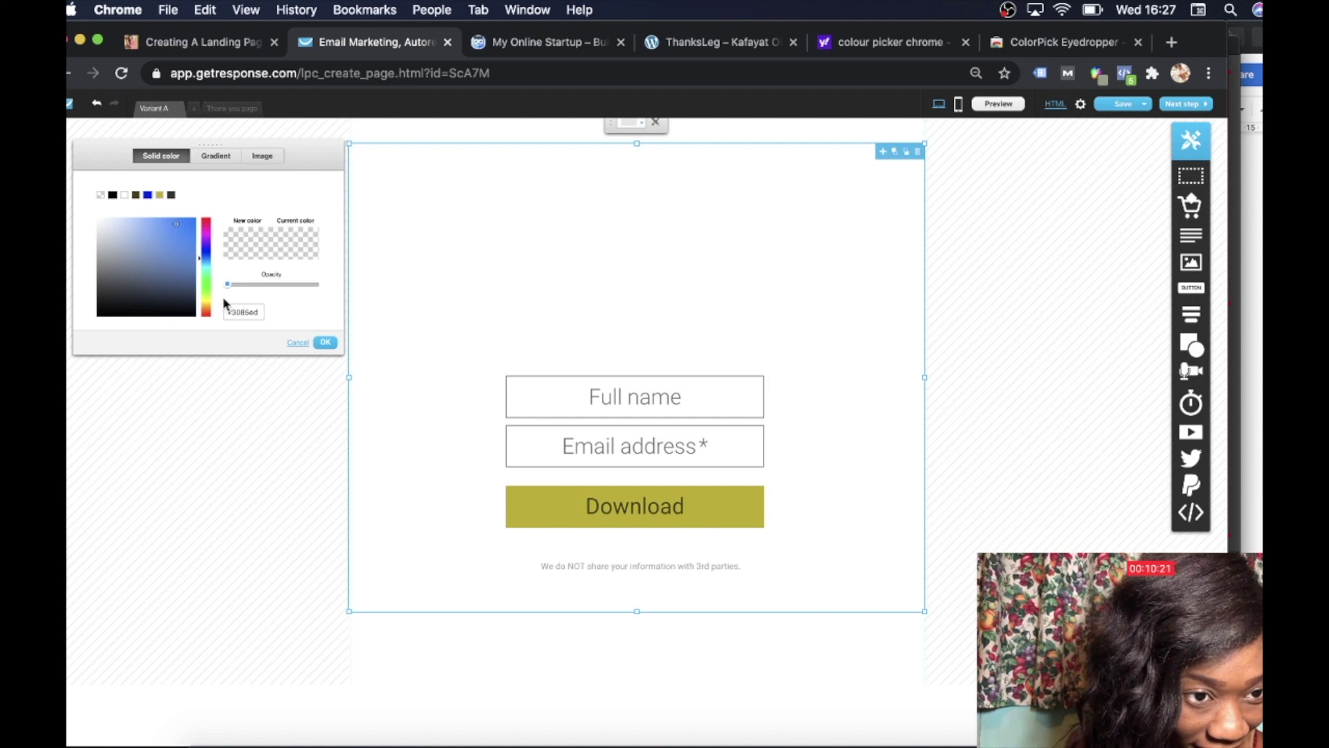
left_click(186, 243)
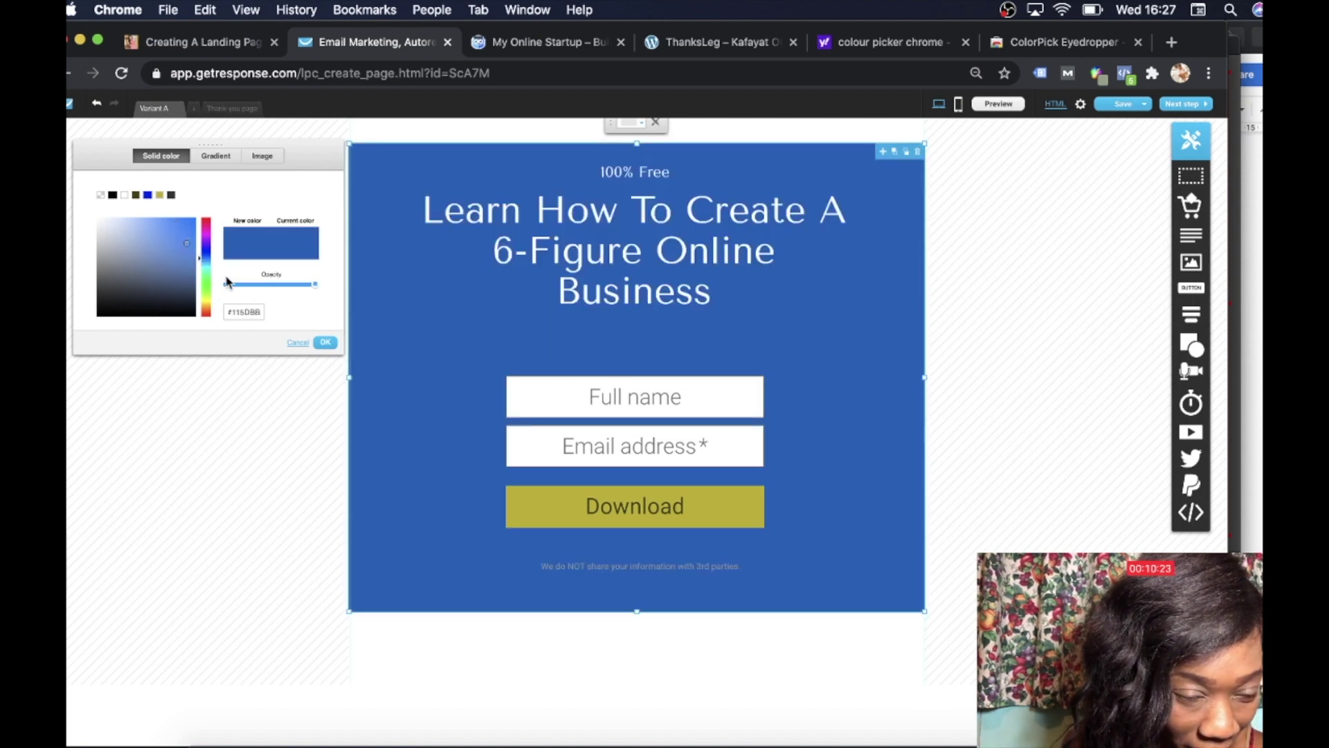
- Replace the chosen shade's hex code with #3085ed and apply it as the section's background colour
left_click(262, 311)
key("BackSpace")
key("BackSpace")
key("BackSpace")
key("BackSpace")
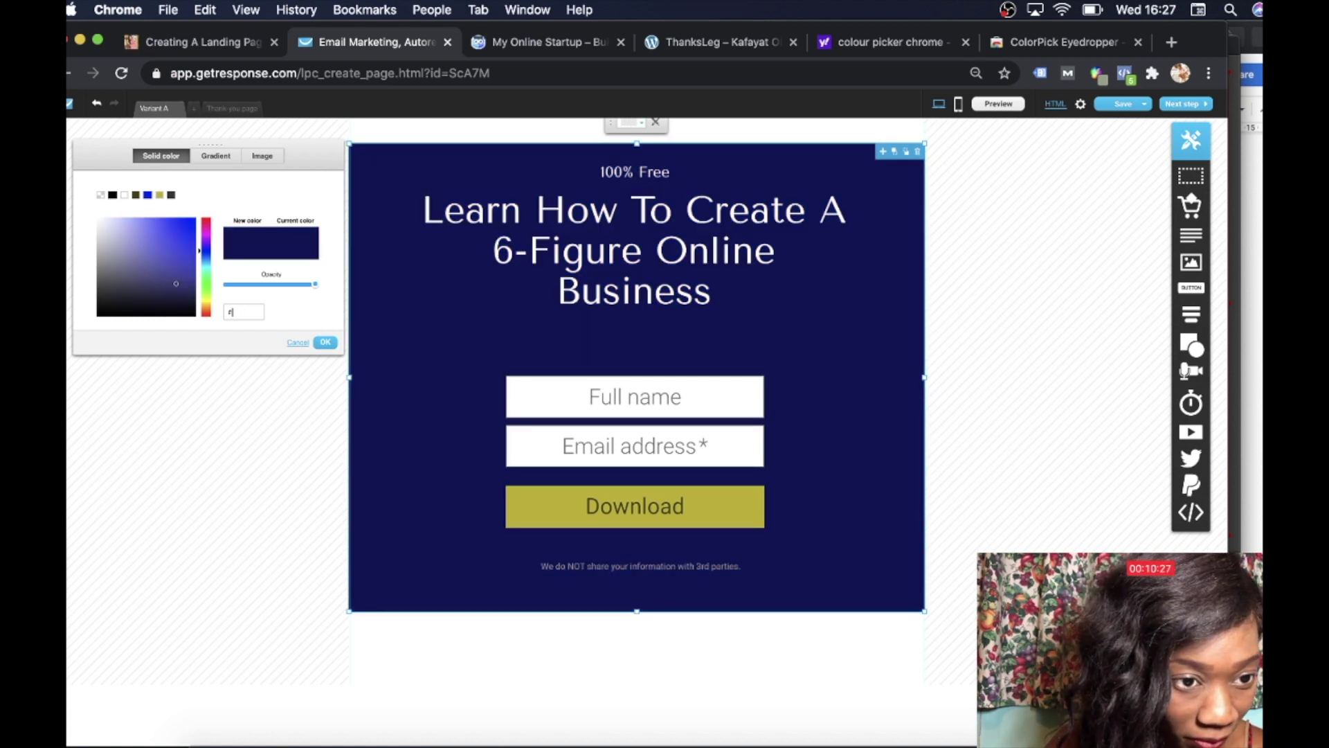
type("308")
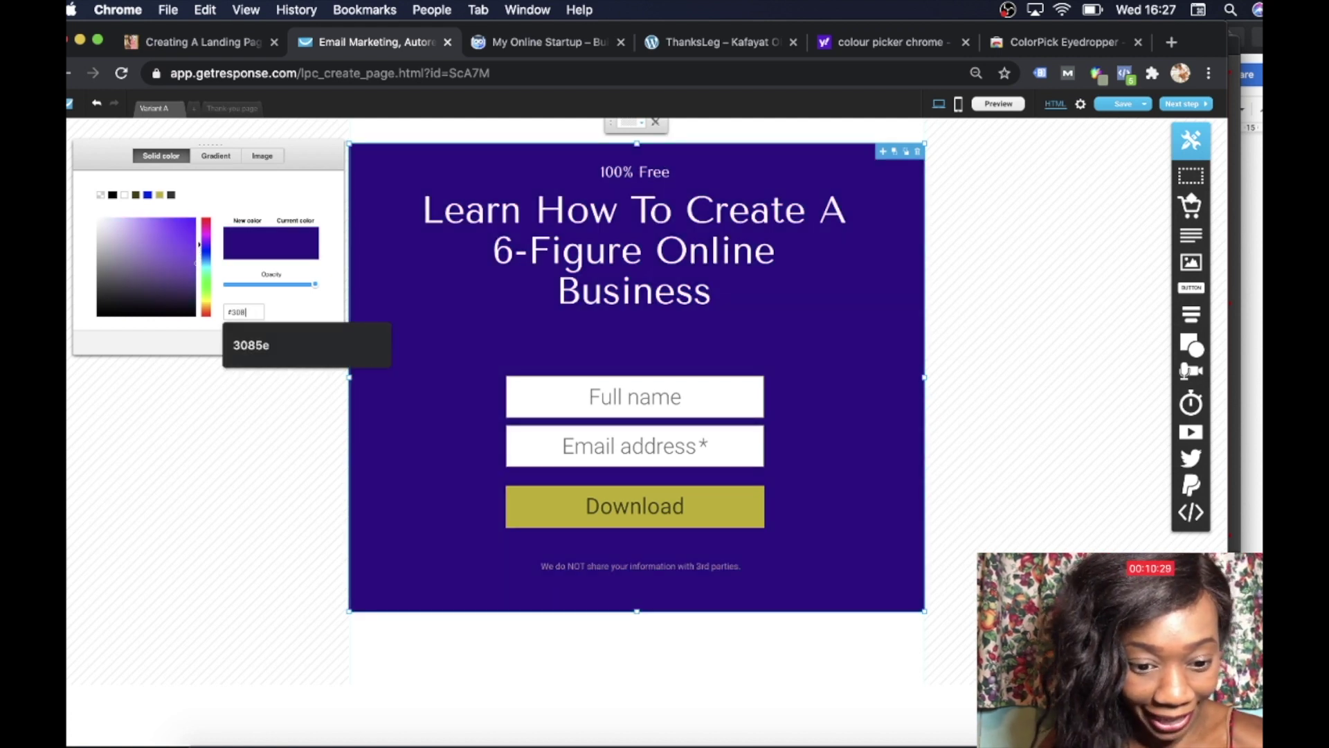
type("5ed")
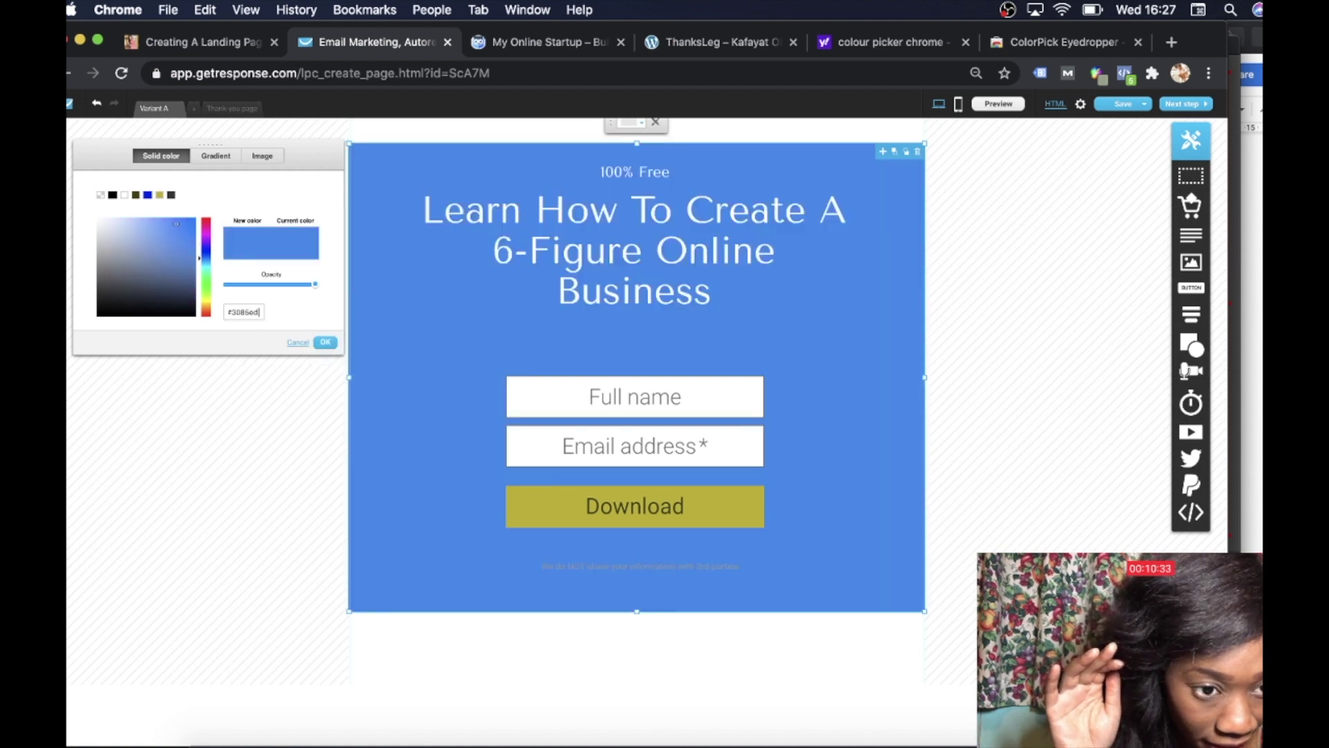
left_click(325, 343)
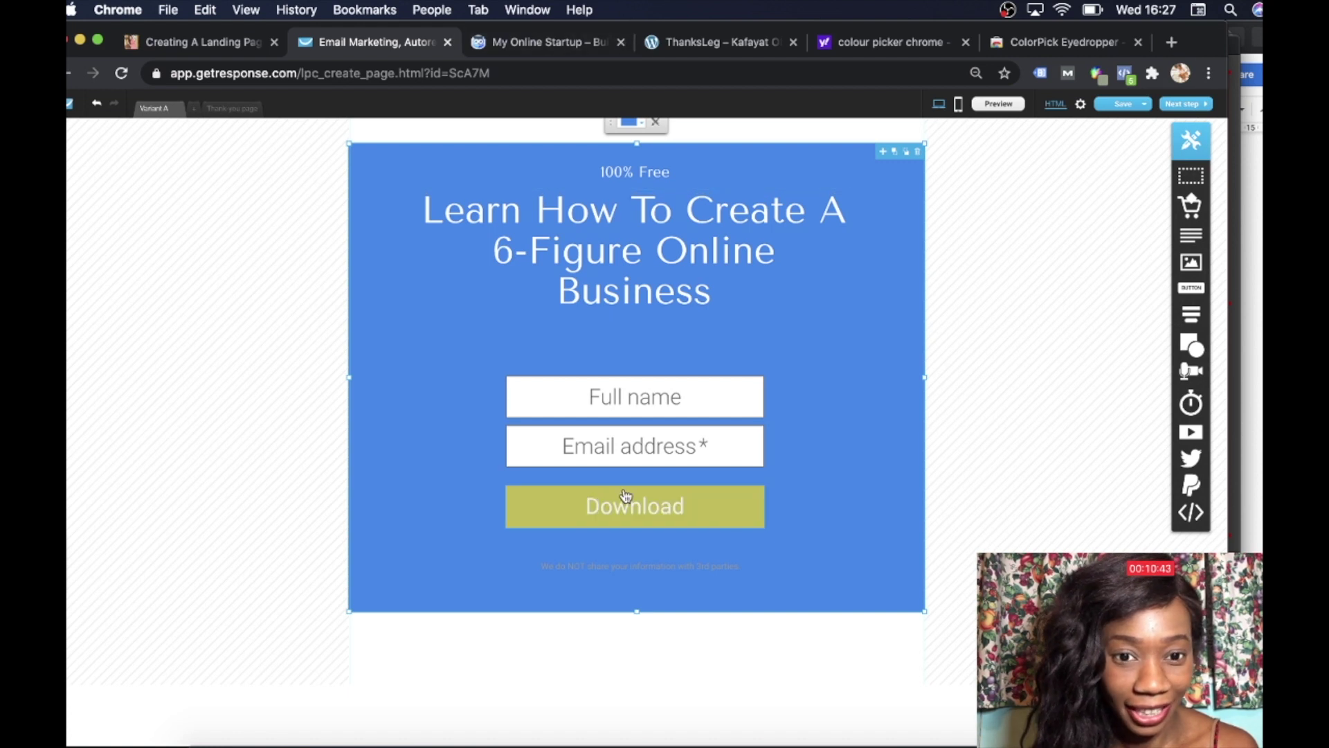
- Open the Download button for editing and sample the light blue sign-up button on the My Online Startup page with the Color Picker extension
left_click(713, 519)
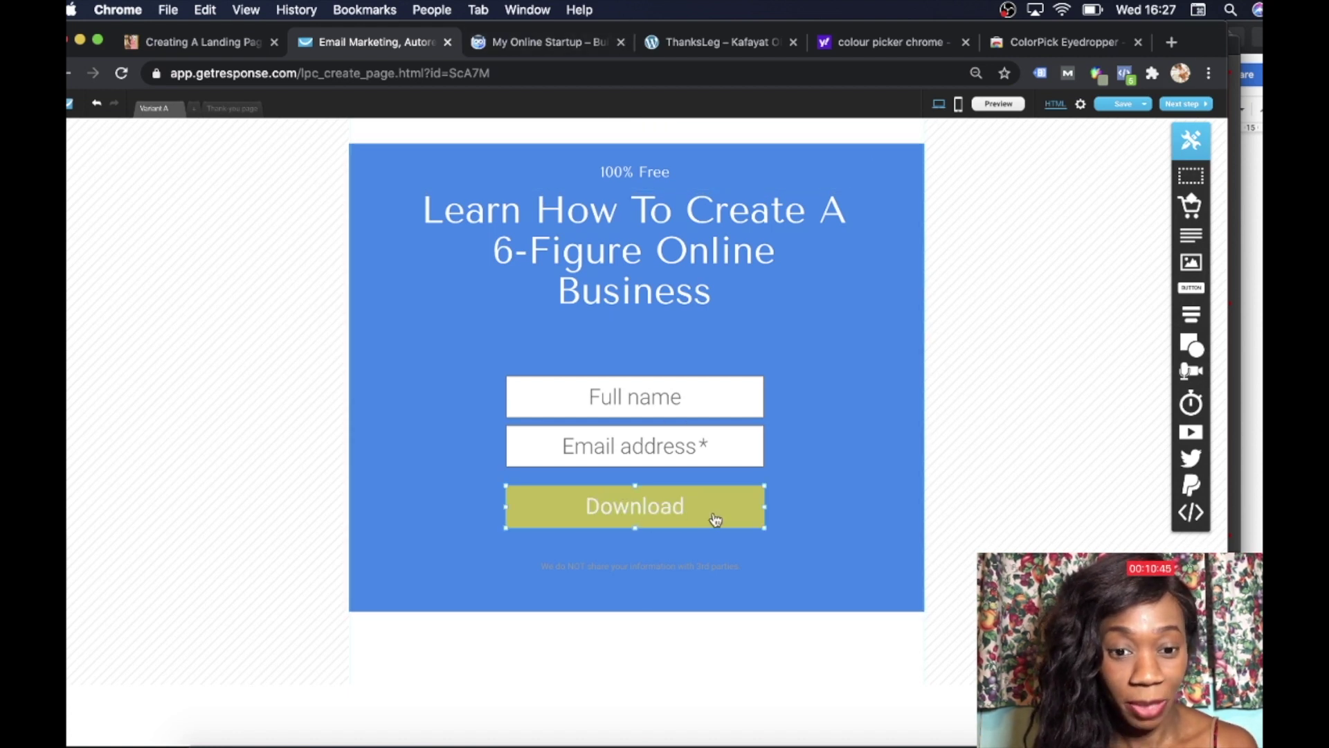
double_click(715, 519)
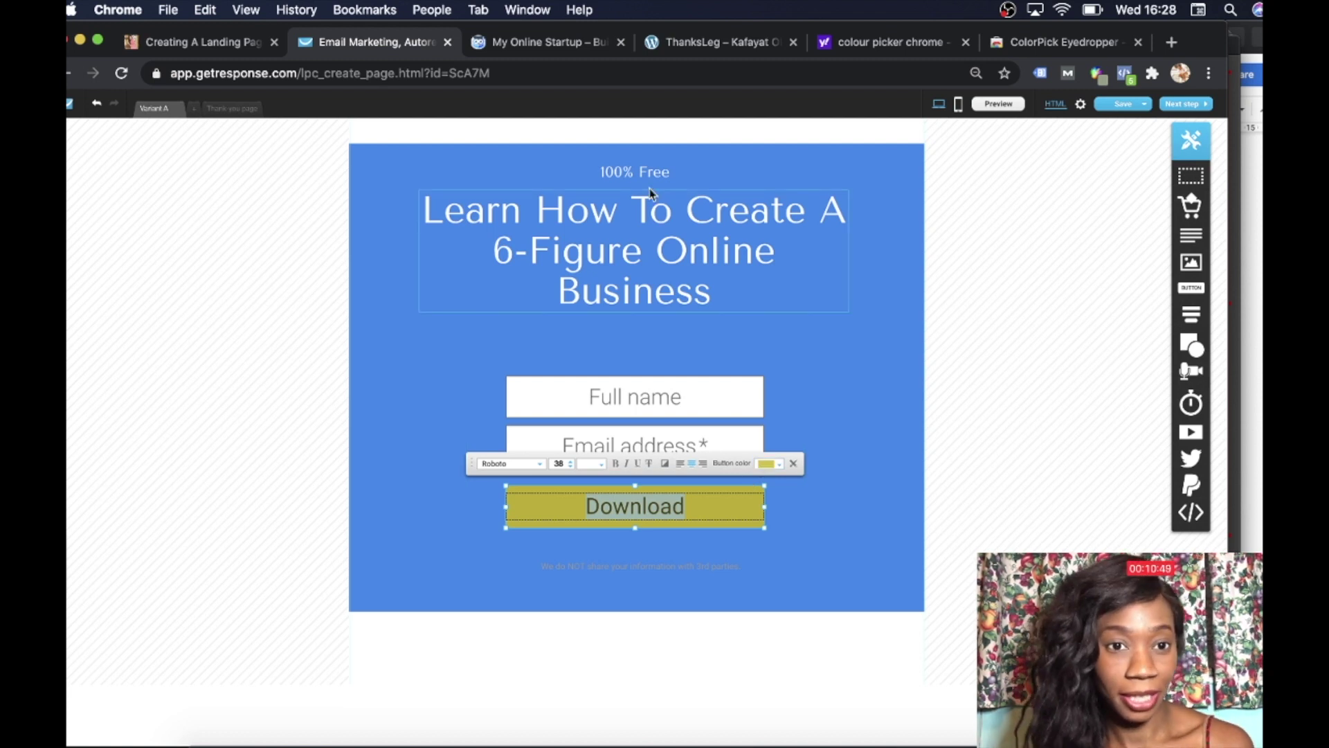
left_click(506, 47)
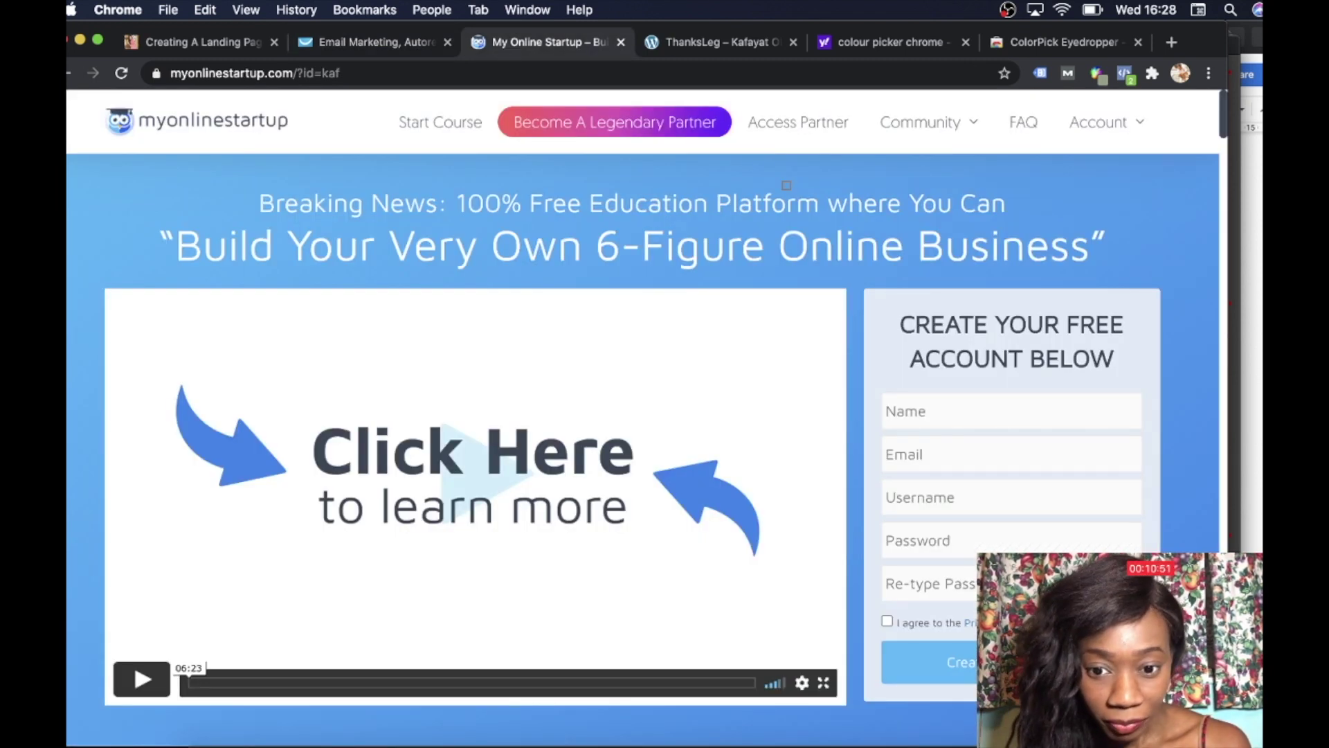
left_click(1099, 73)
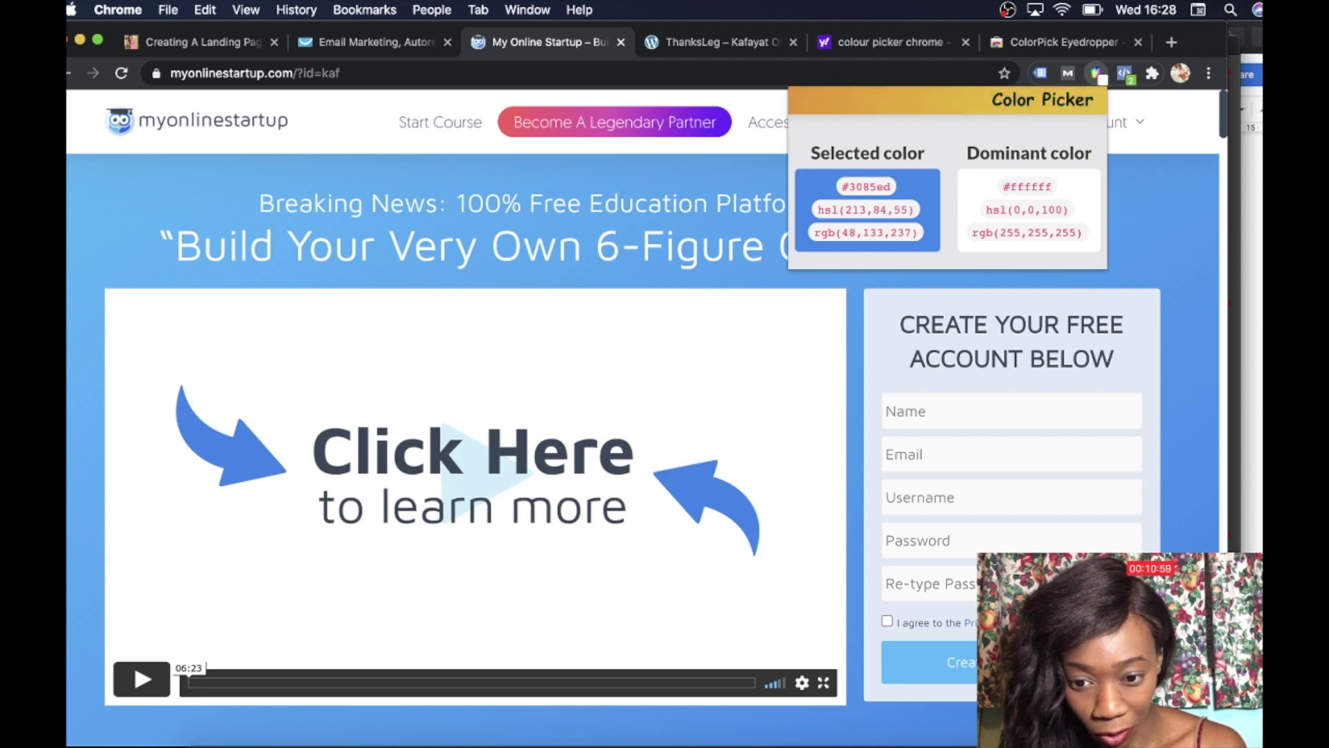
left_click(1100, 74)
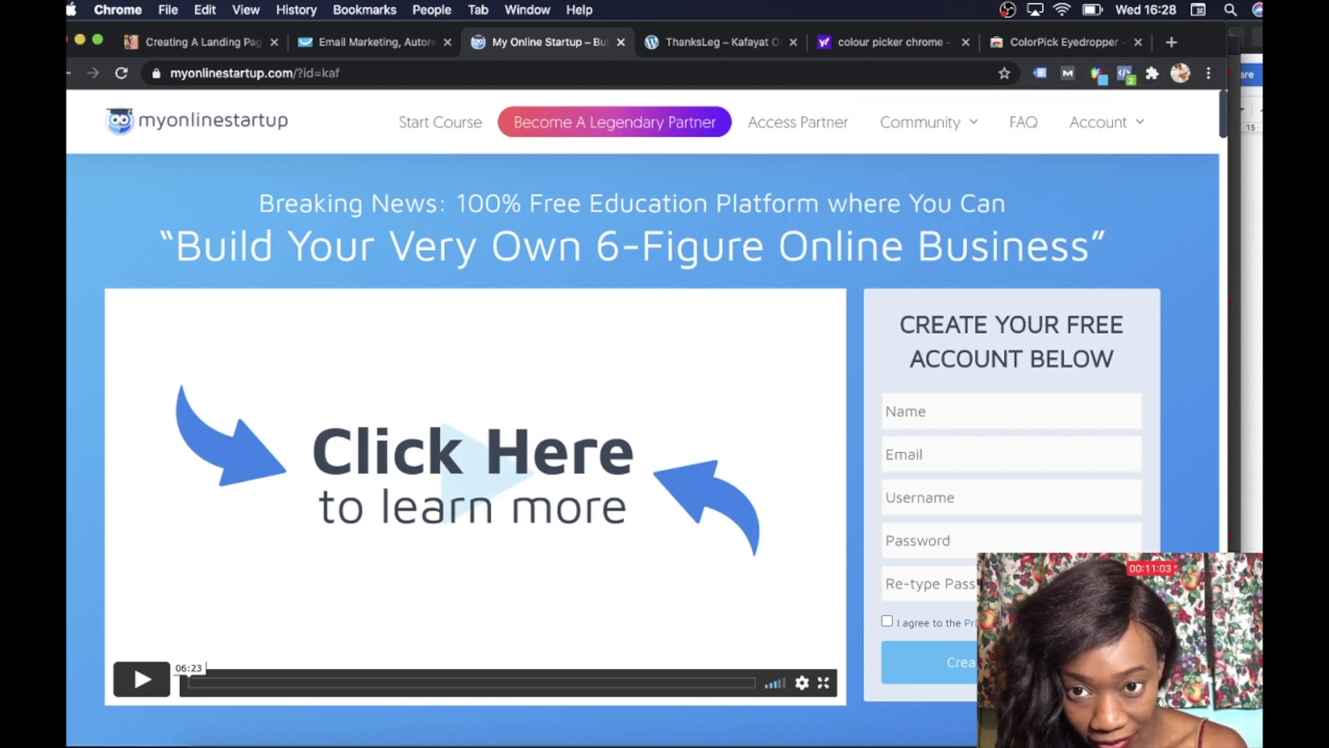
left_click(1099, 75)
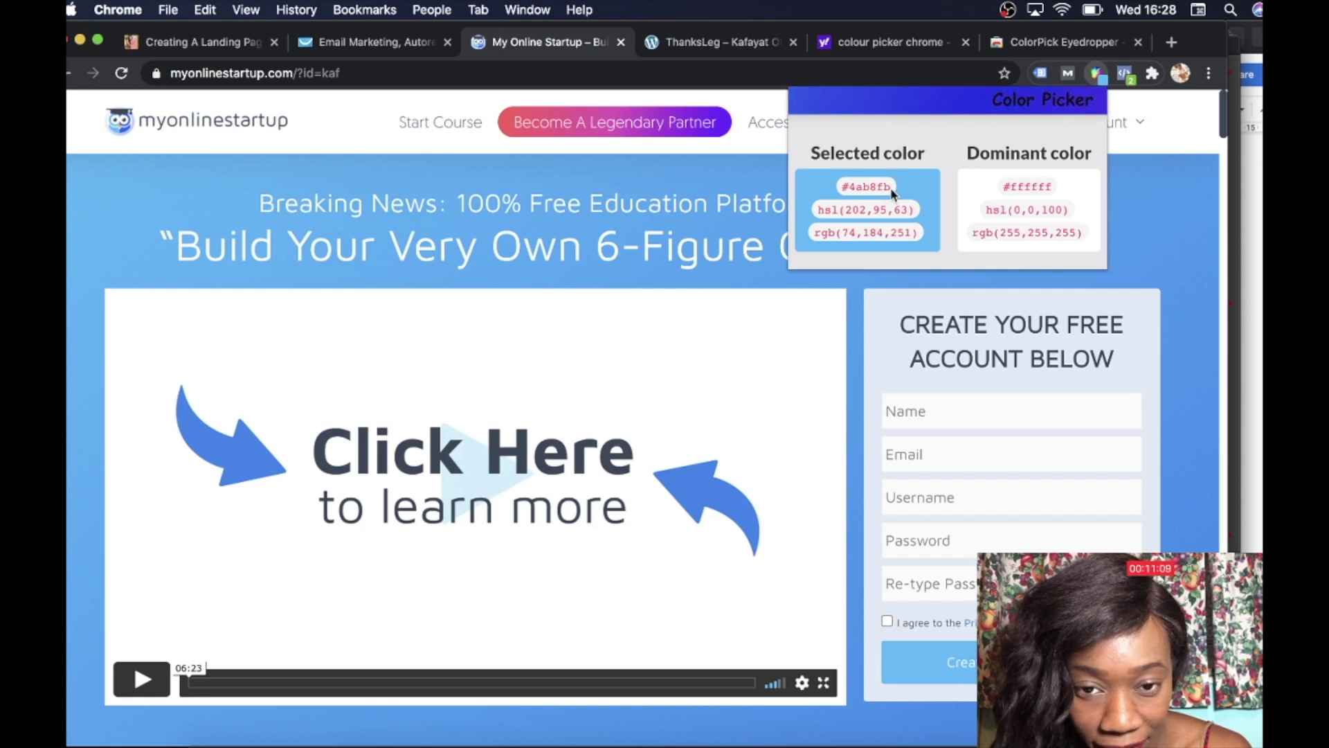
- Return to the landing page editor and set the Download button's solid colour to #4ab8fb, rechecking the sampled code on the My Online Startup page
left_click(365, 44)
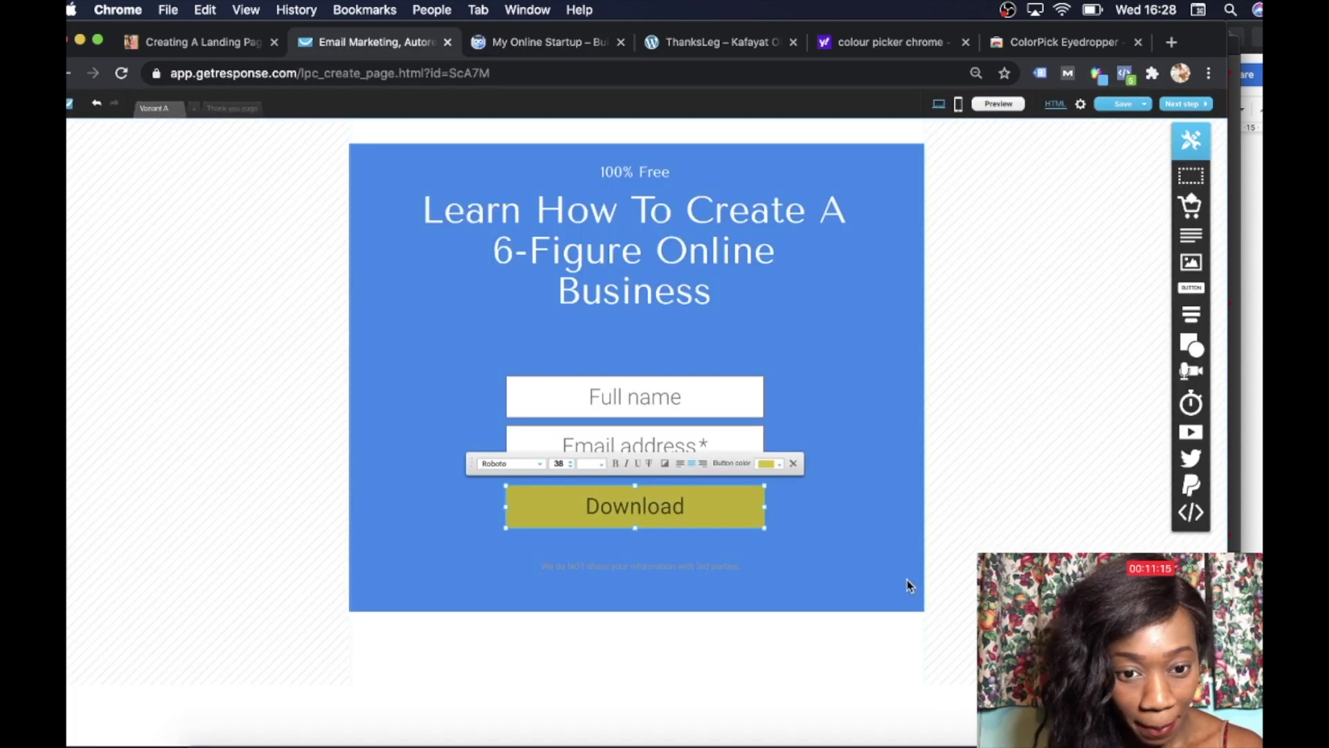
left_click(755, 470)
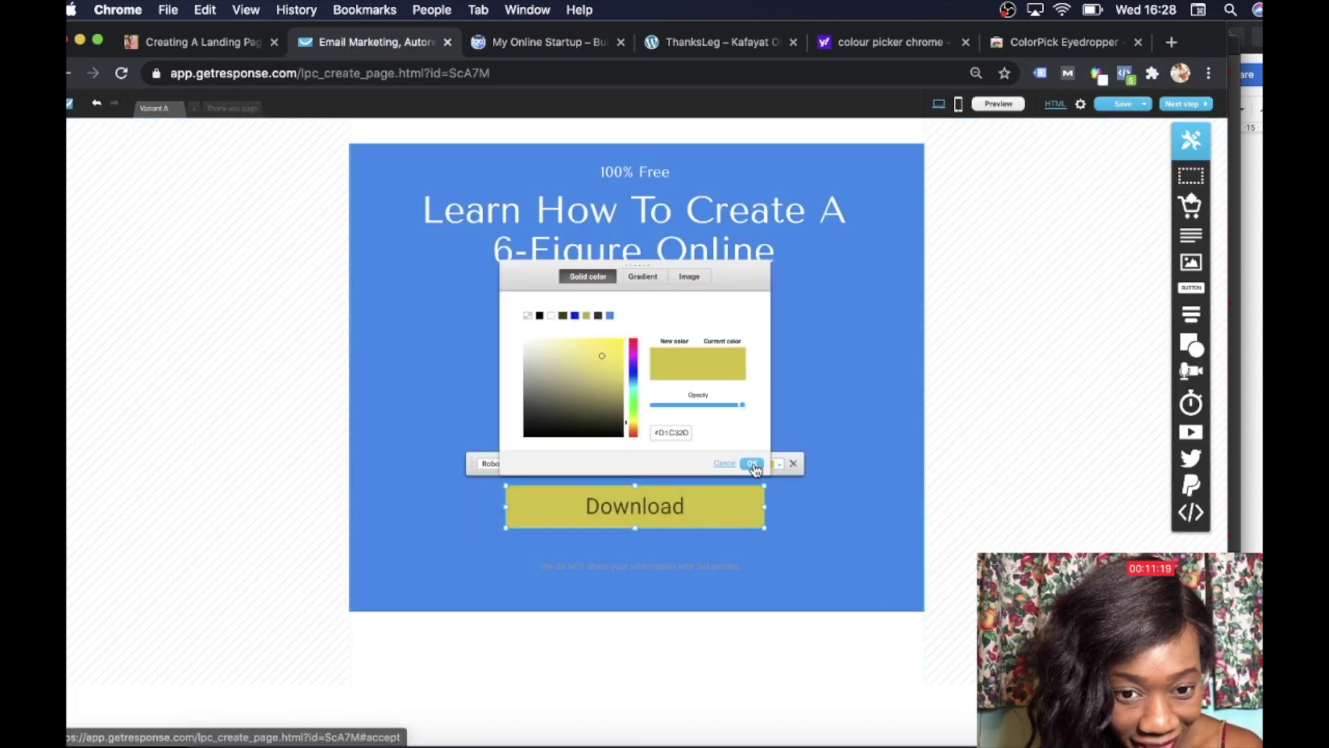
left_click(690, 432)
key("BackSpace")
key("BackSpace")
key("BackSpace")
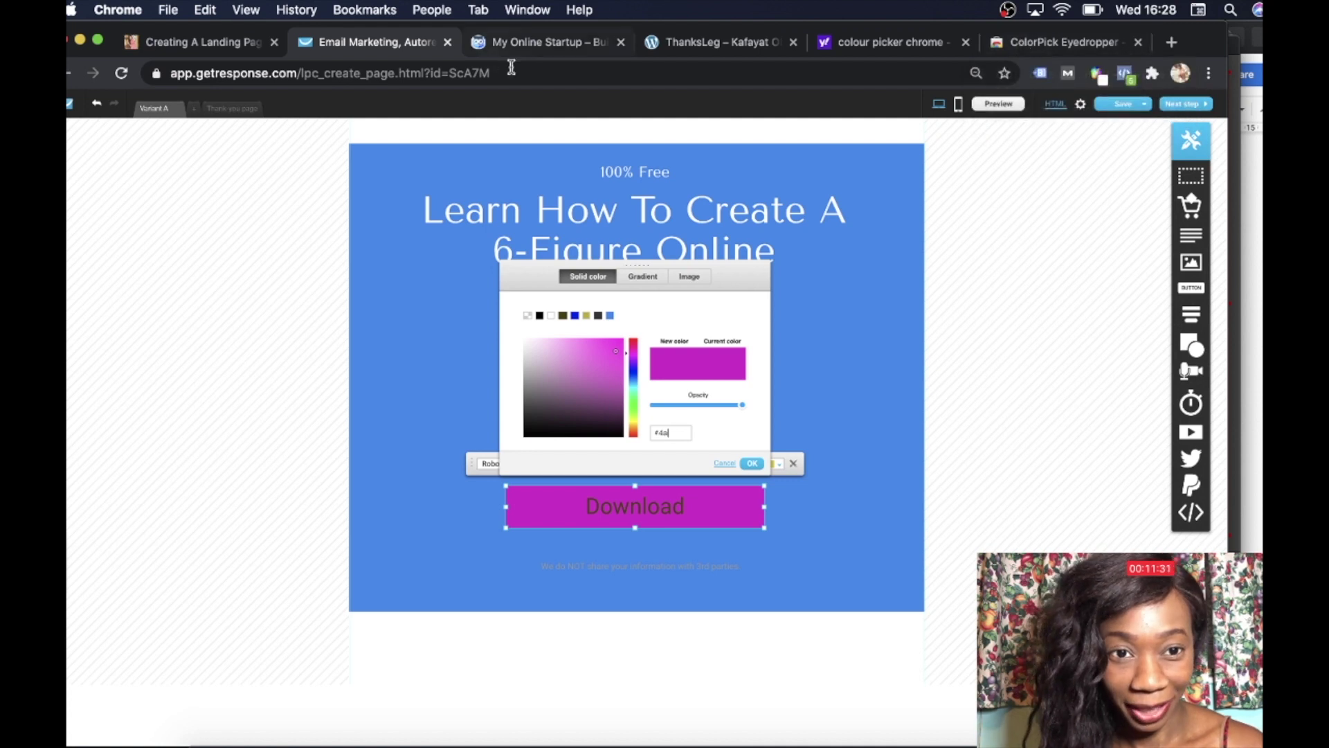
left_click(545, 46)
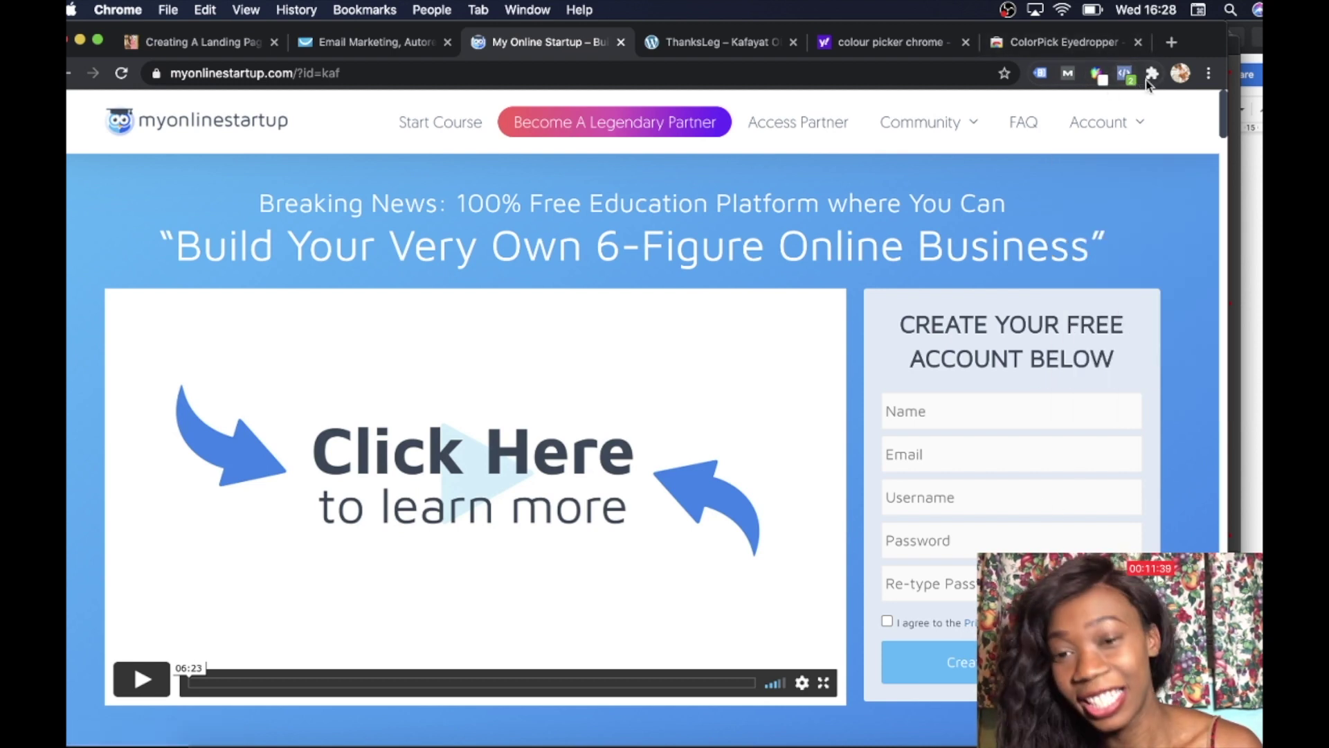
left_click(1097, 73)
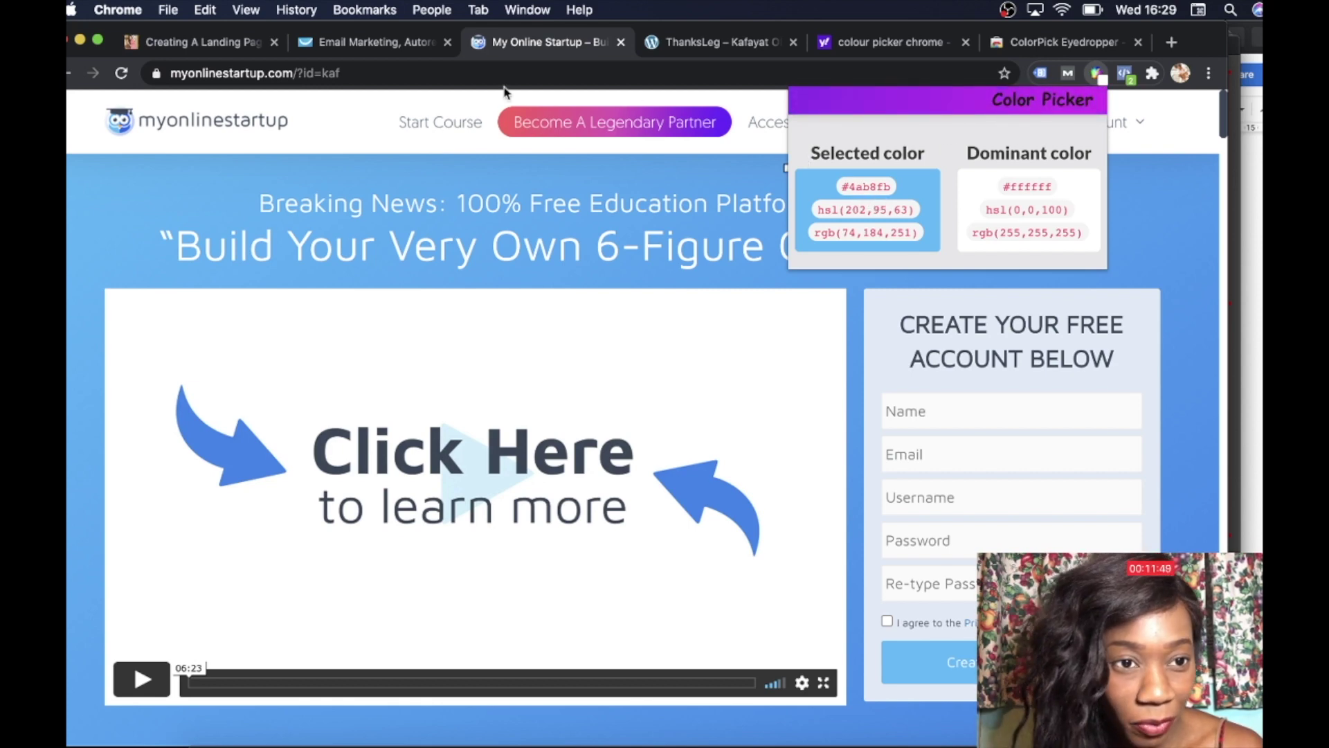
left_click(375, 50)
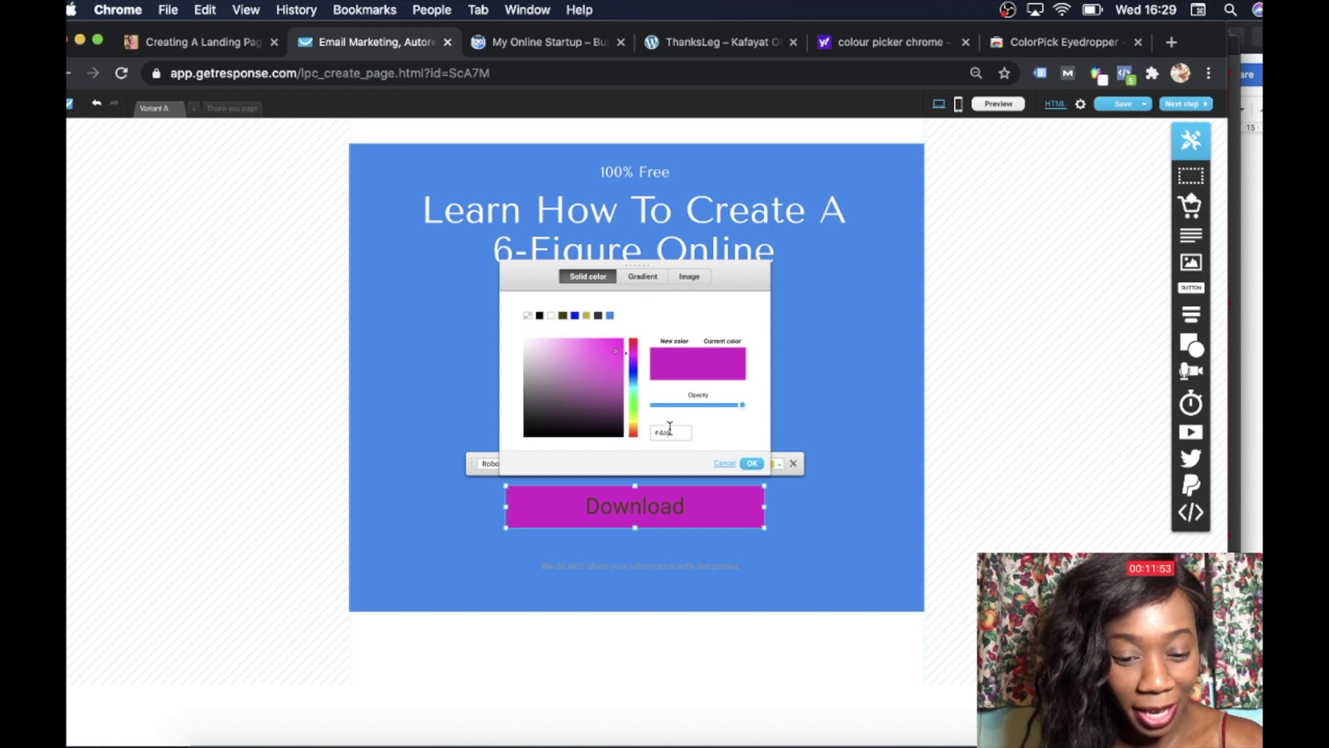
type("b")
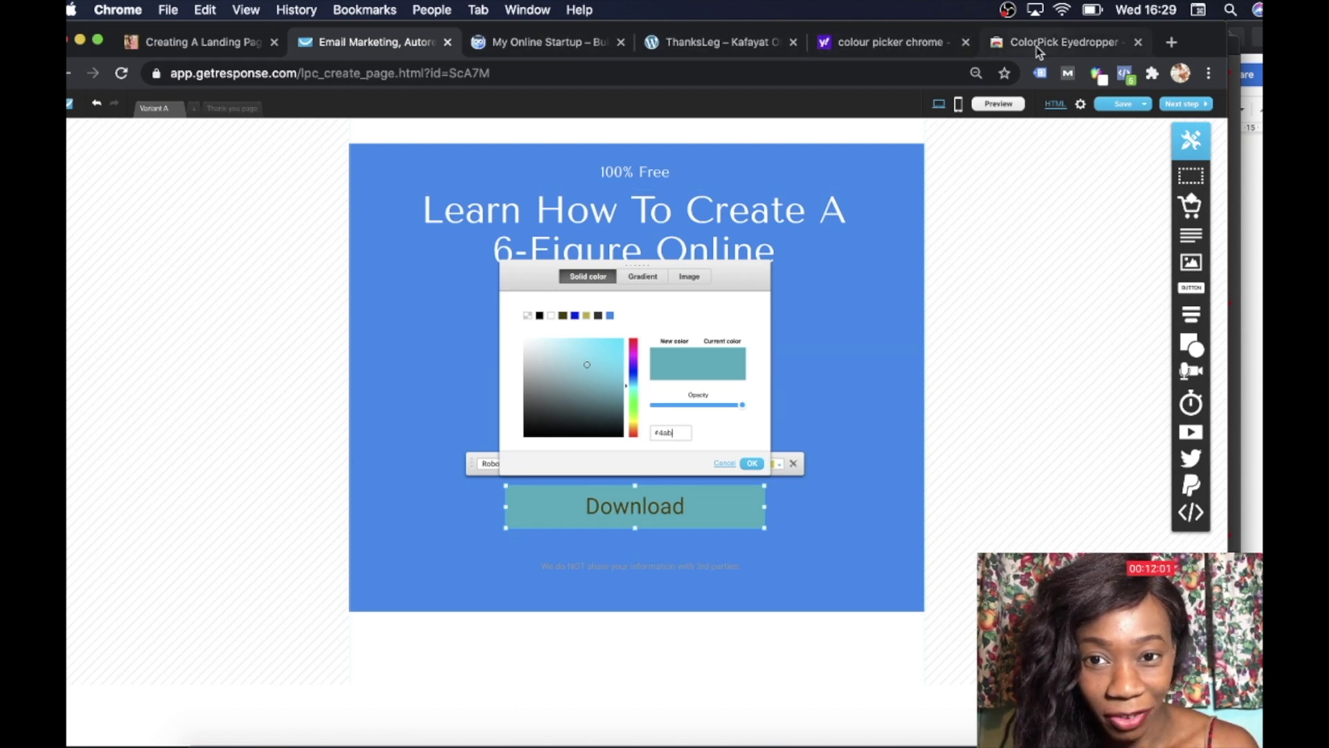
left_click(585, 45)
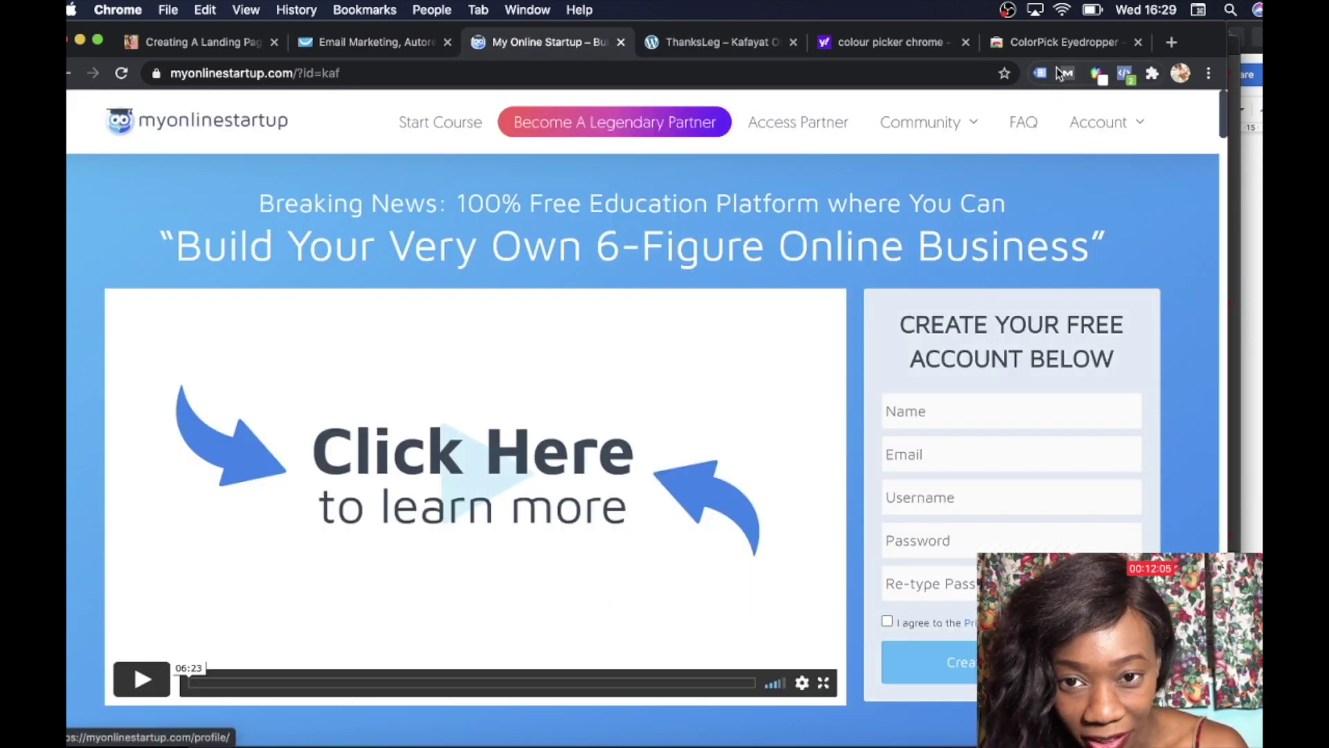
left_click(1100, 76)
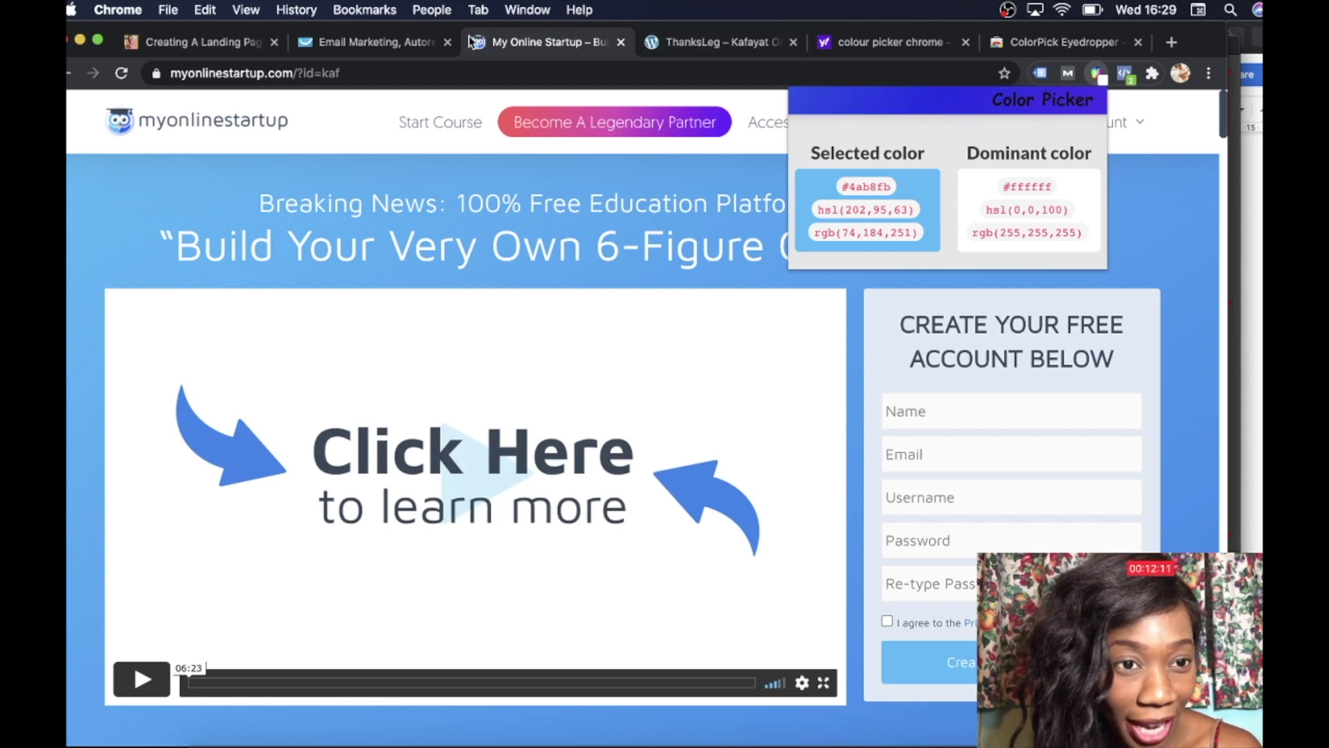
left_click(400, 47)
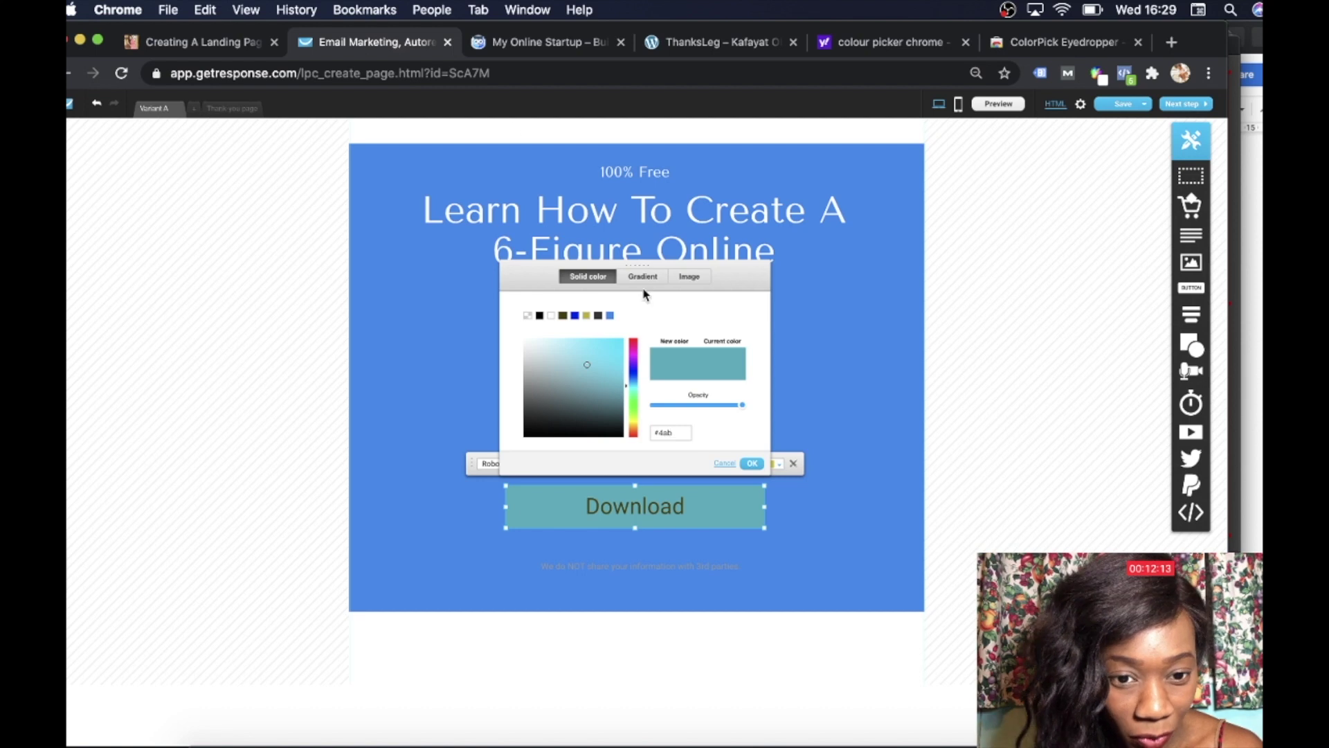
type("#4ab8fb")
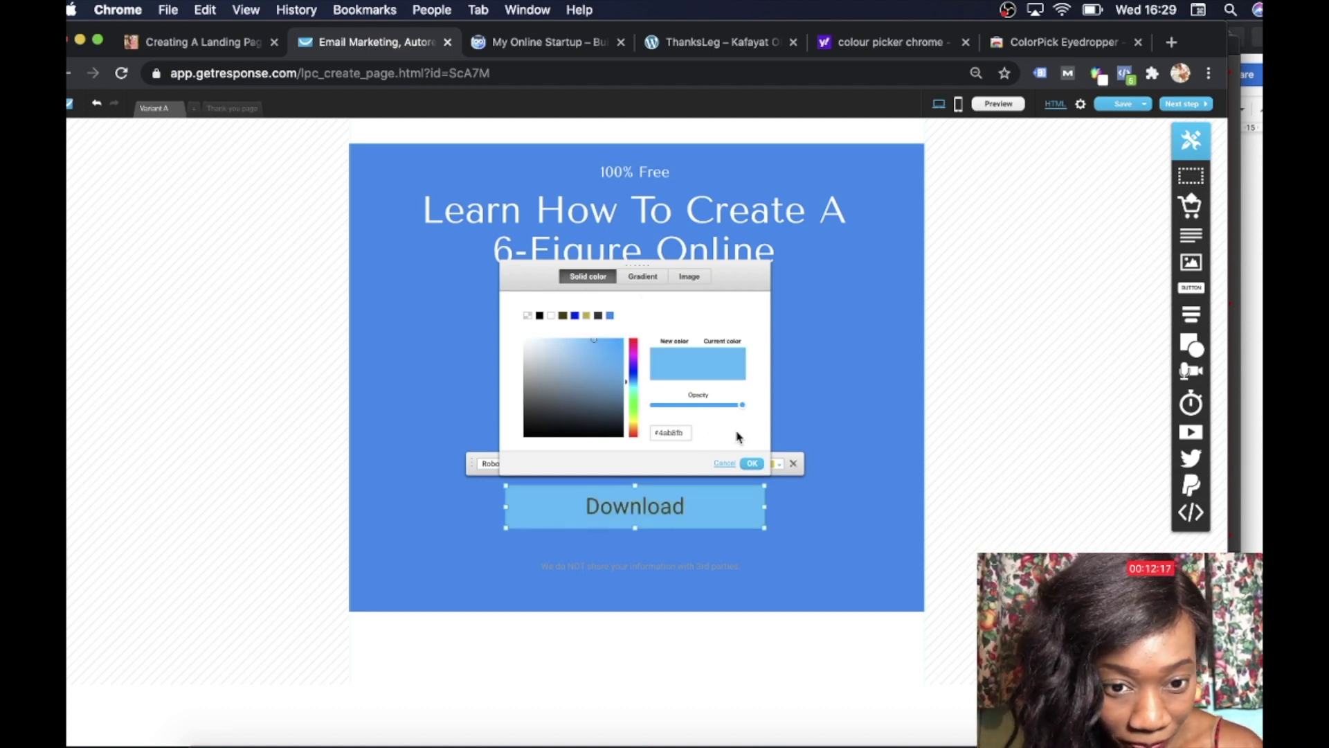
left_click(752, 465)
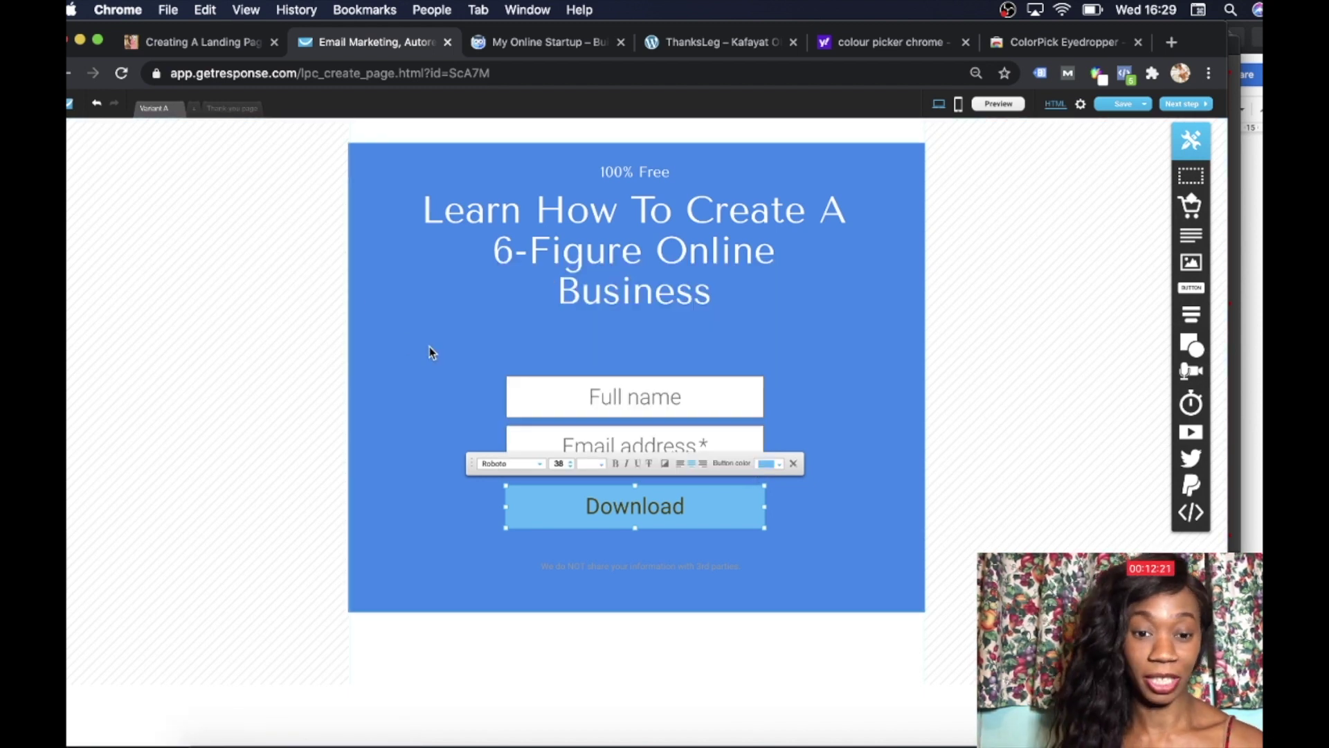
- Select the Download button's label and set its text colour to white, #FFFFFF
left_click(684, 509)
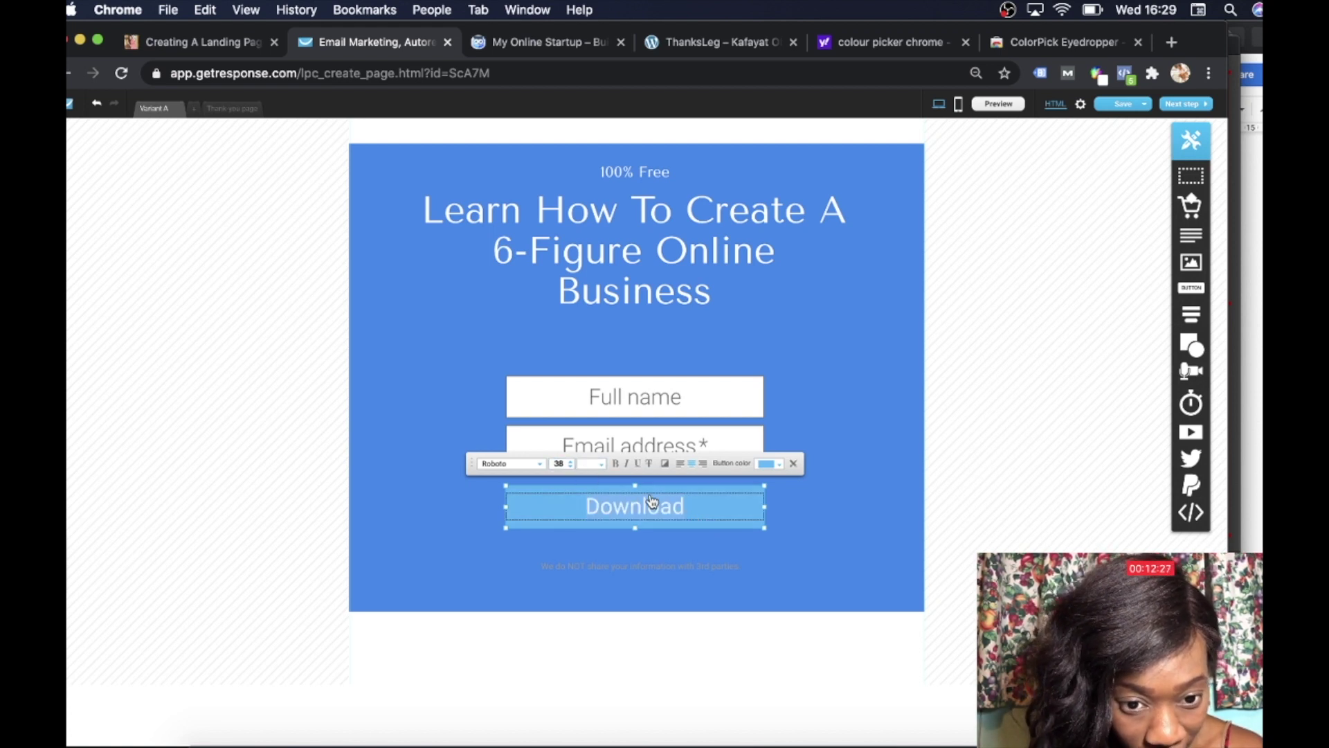
left_click_drag(682, 508, 660, 510)
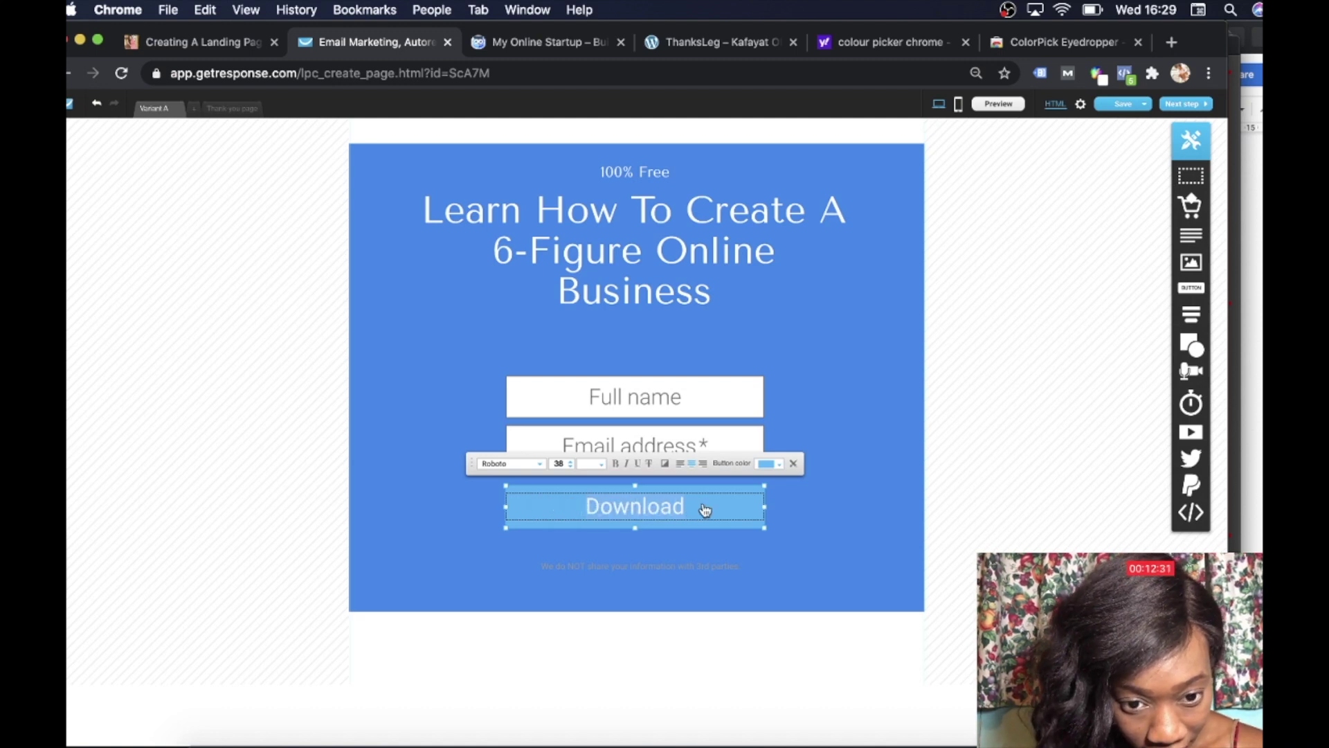
mouse_move(692, 512)
left_mouse_down()
mouse_move(631, 511)
mouse_move(687, 515)
left_mouse_up()
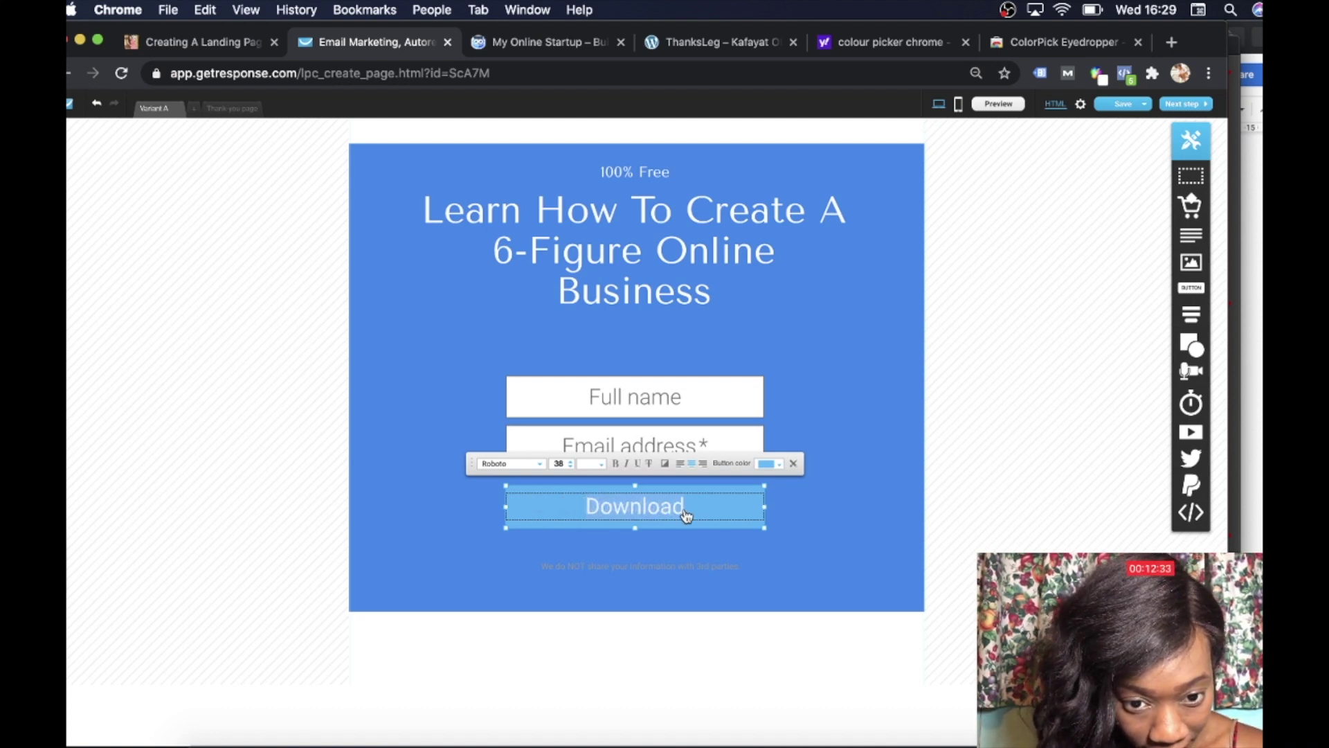
left_click(604, 465)
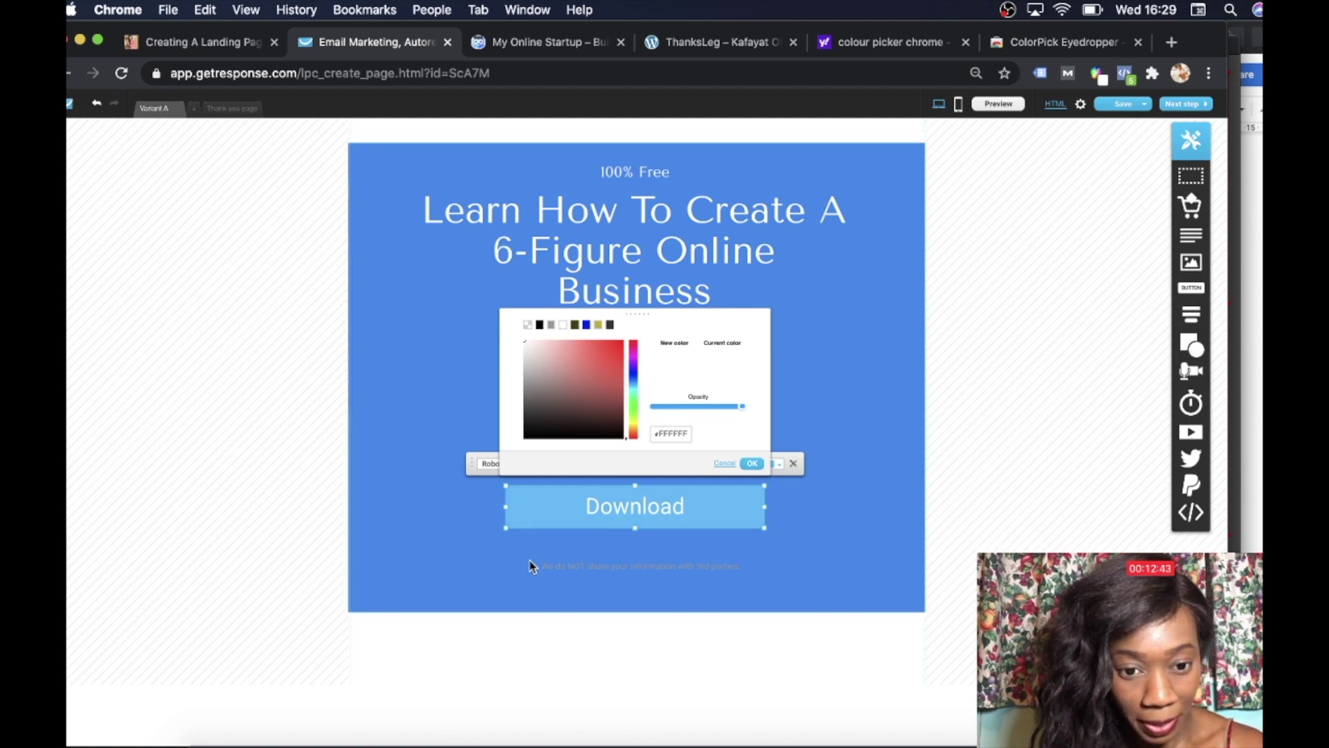
left_click(495, 568)
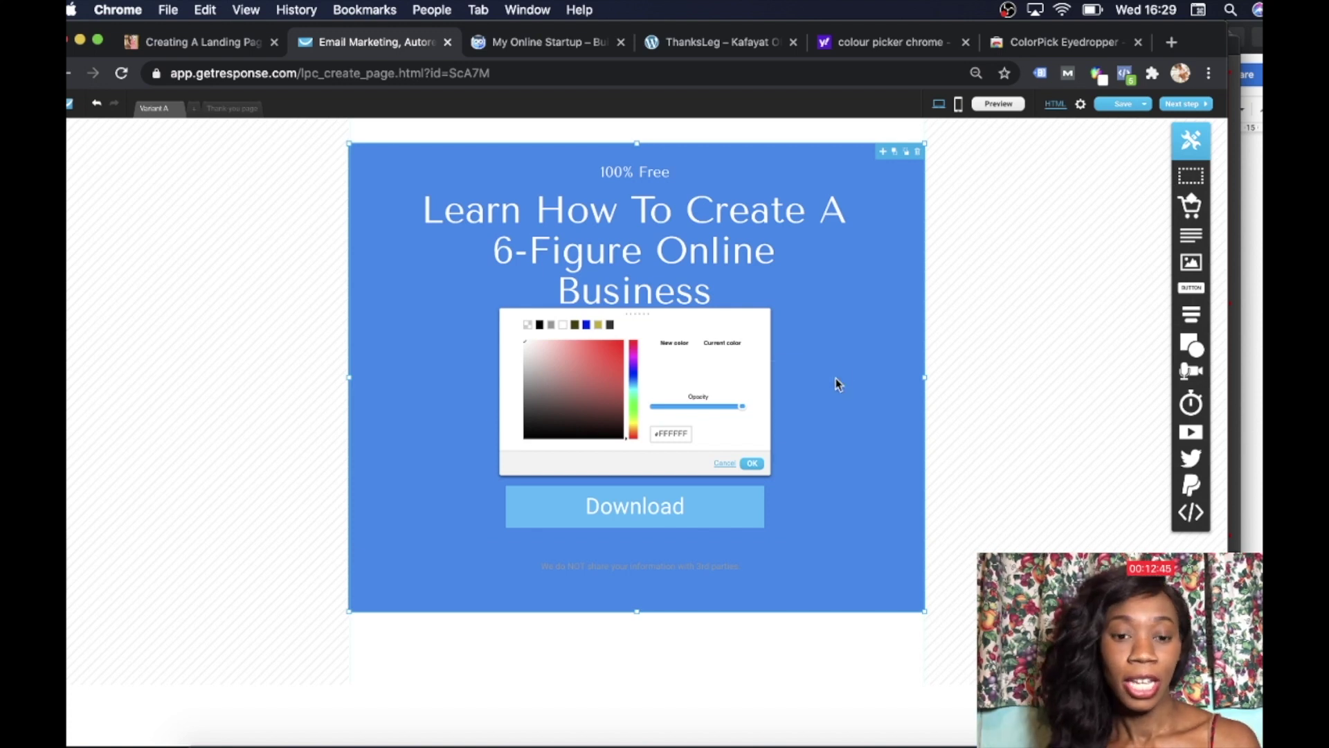
left_click(758, 463)
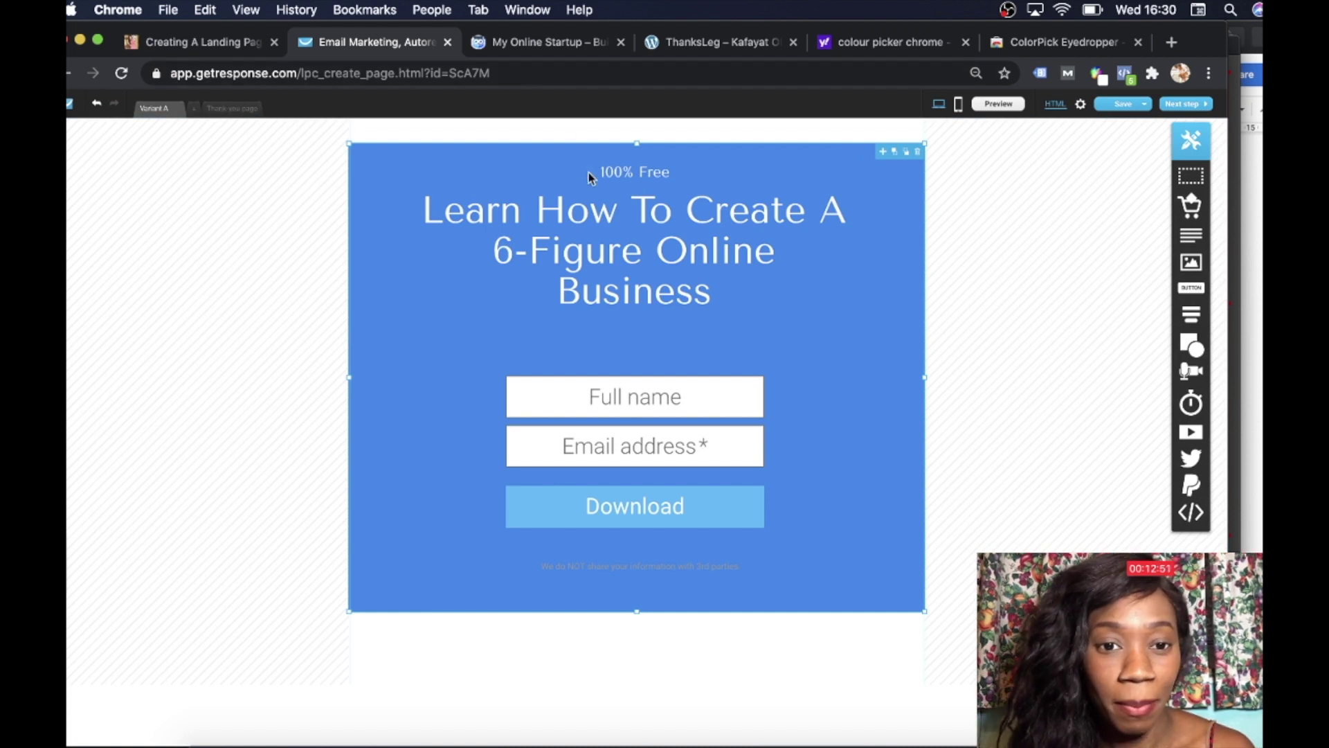
- Extend the small line above the headline to read "100% Free Course"
left_click(674, 171)
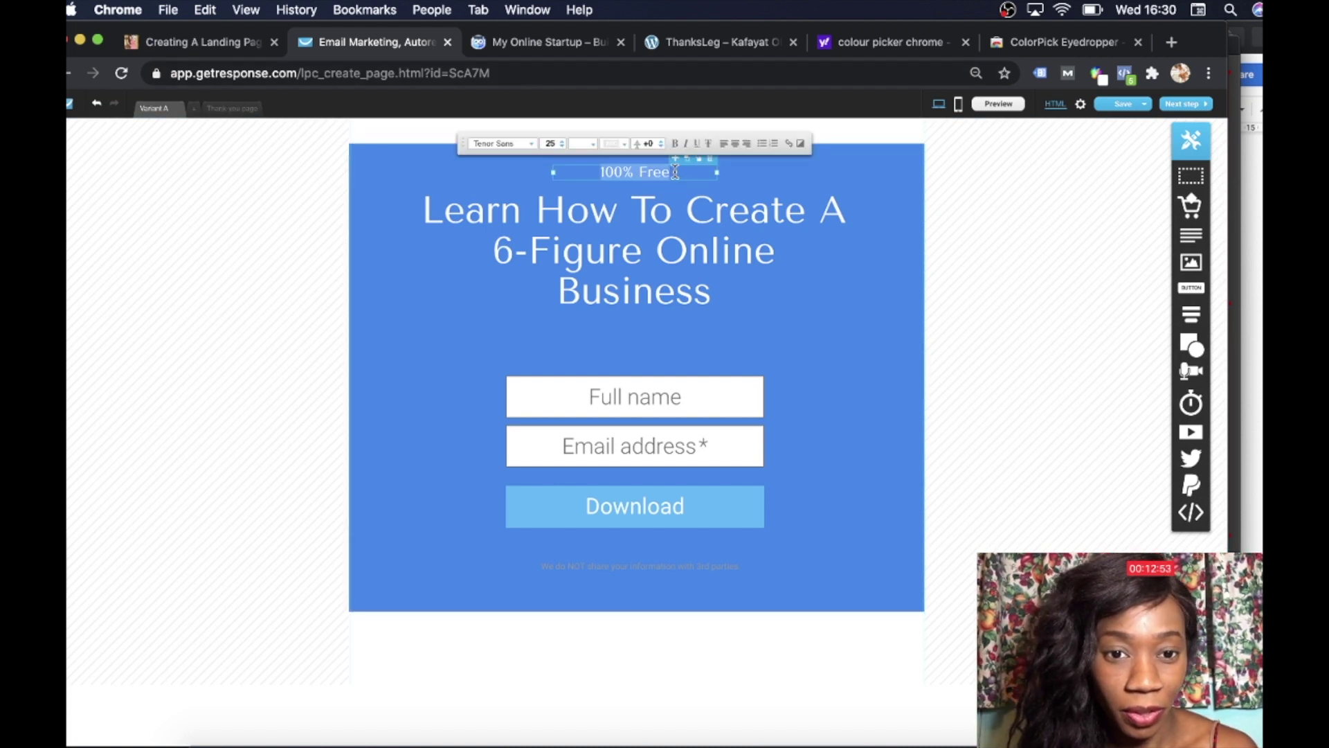
left_click(674, 172)
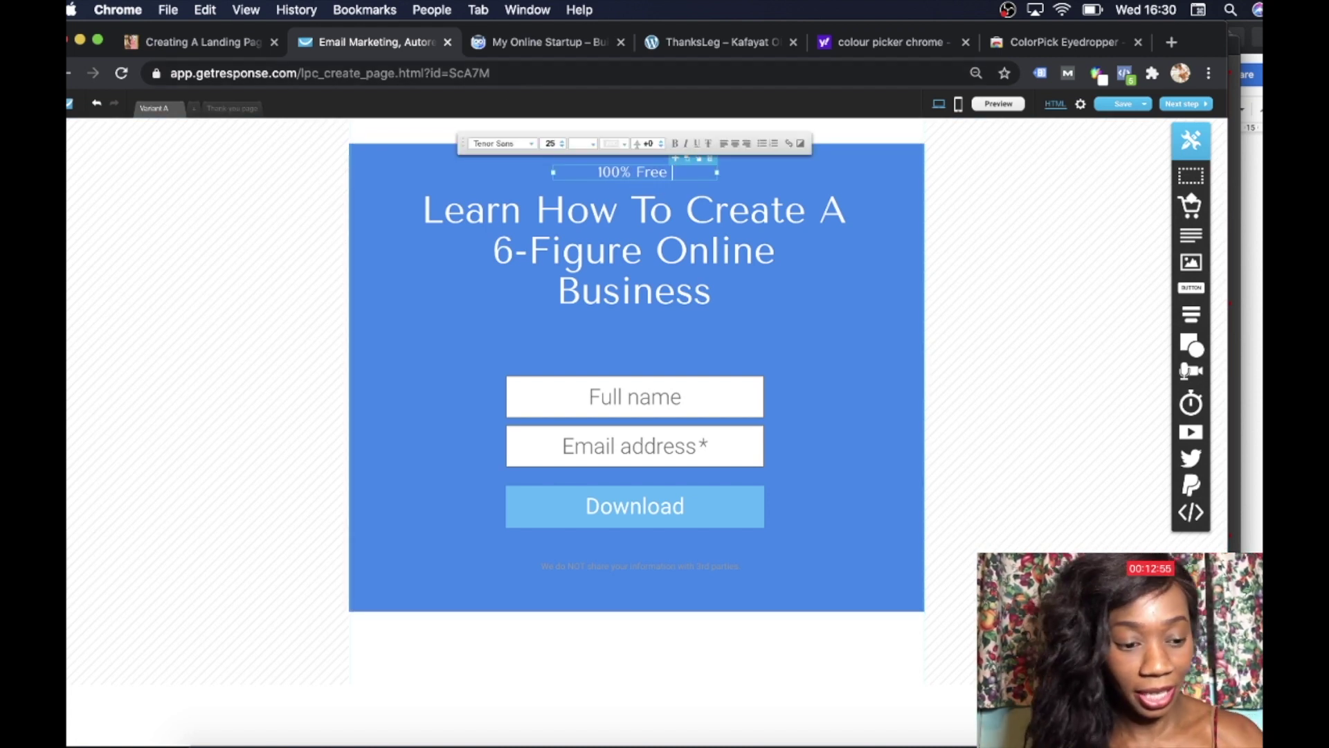
type("Course")
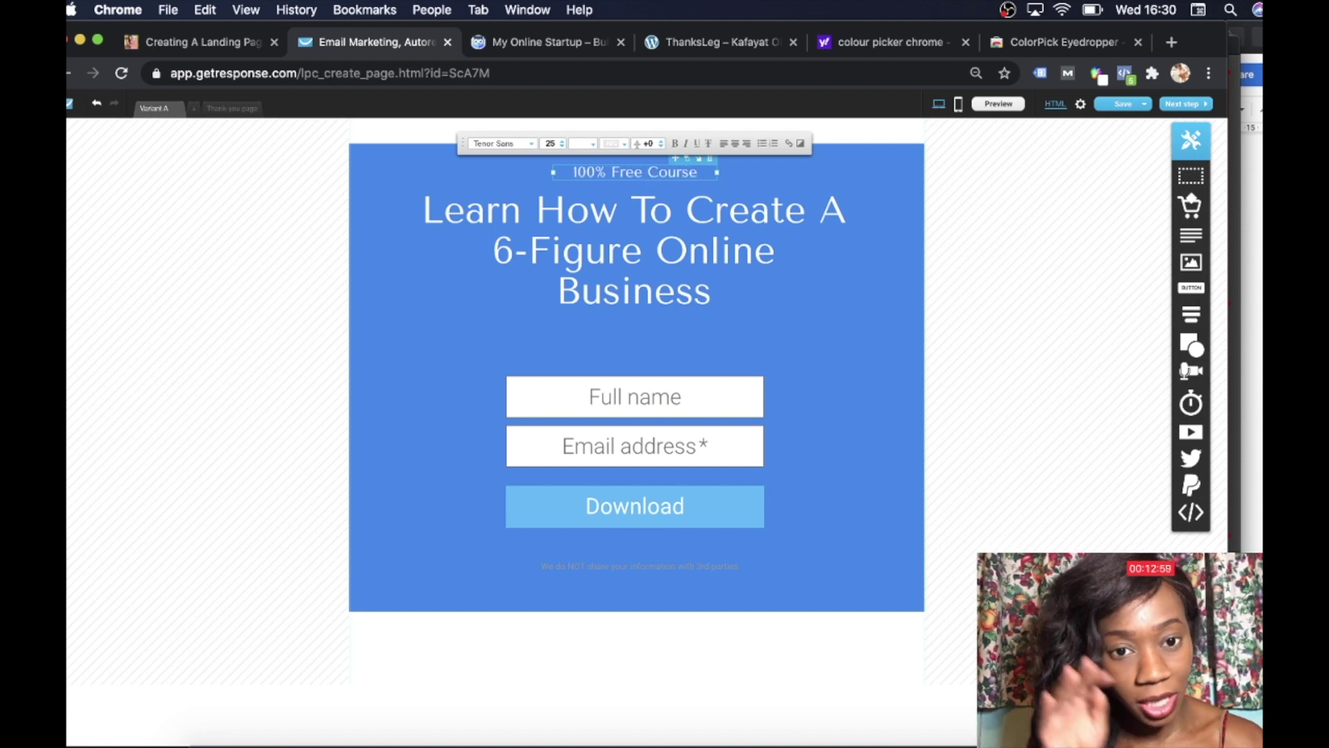
- Review the landing page guide's Footnotes, hyperlinking, Mobile Friendly and Thank You Page sections, and locate the matching footnote line in the editor
left_click(209, 51)
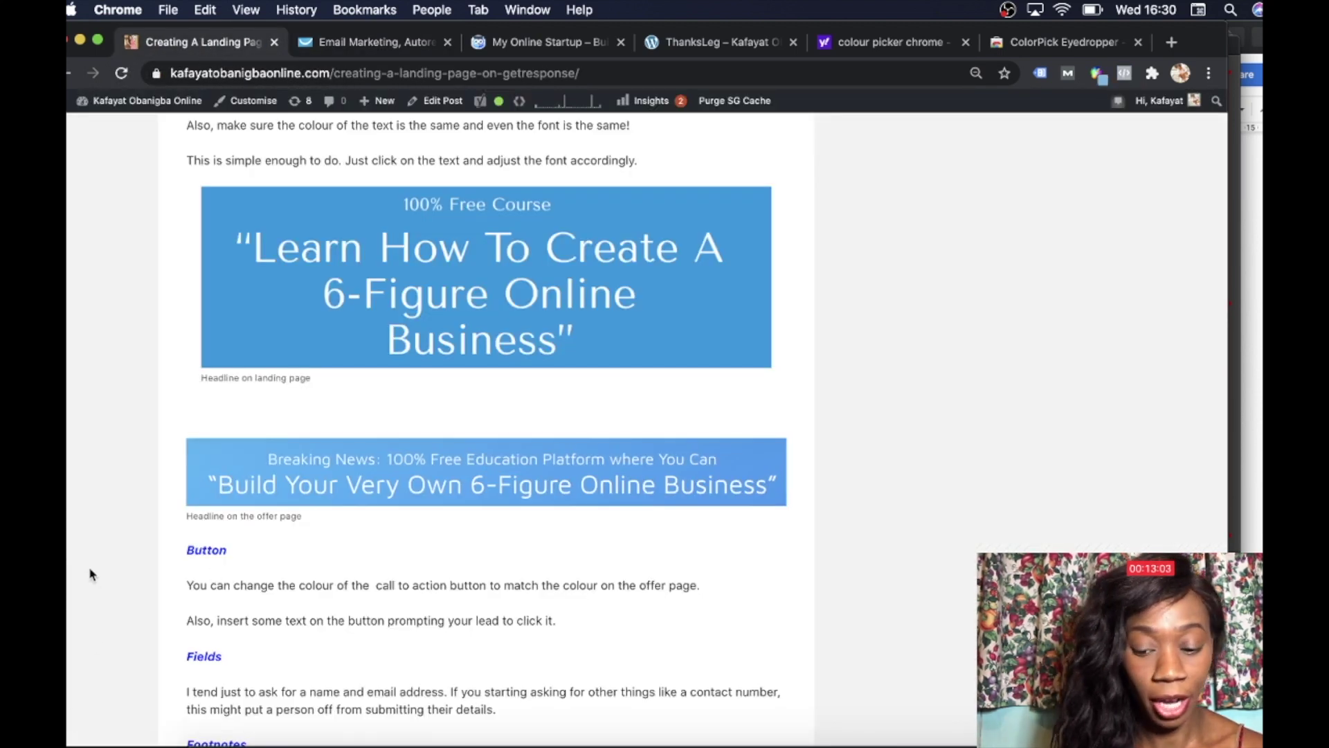
scroll(90, 574, "down", 7)
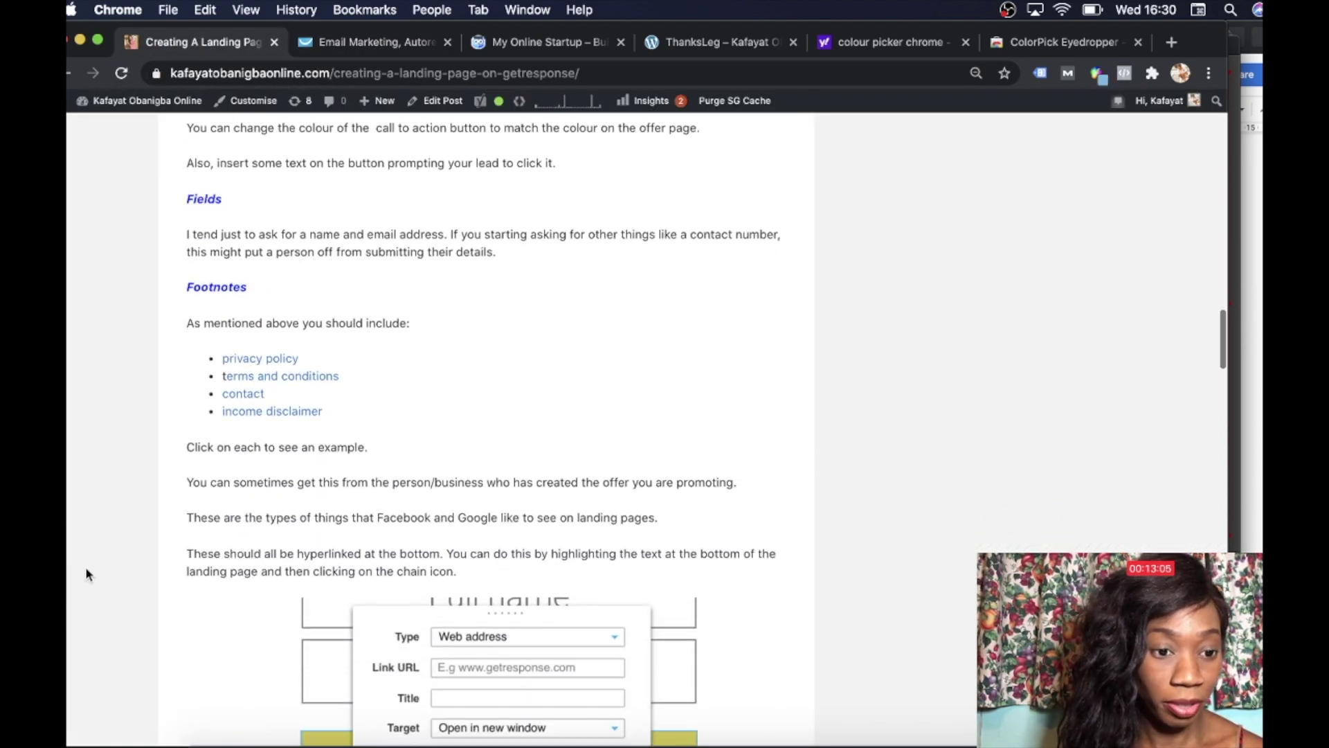
scroll(86, 573, "down", 1)
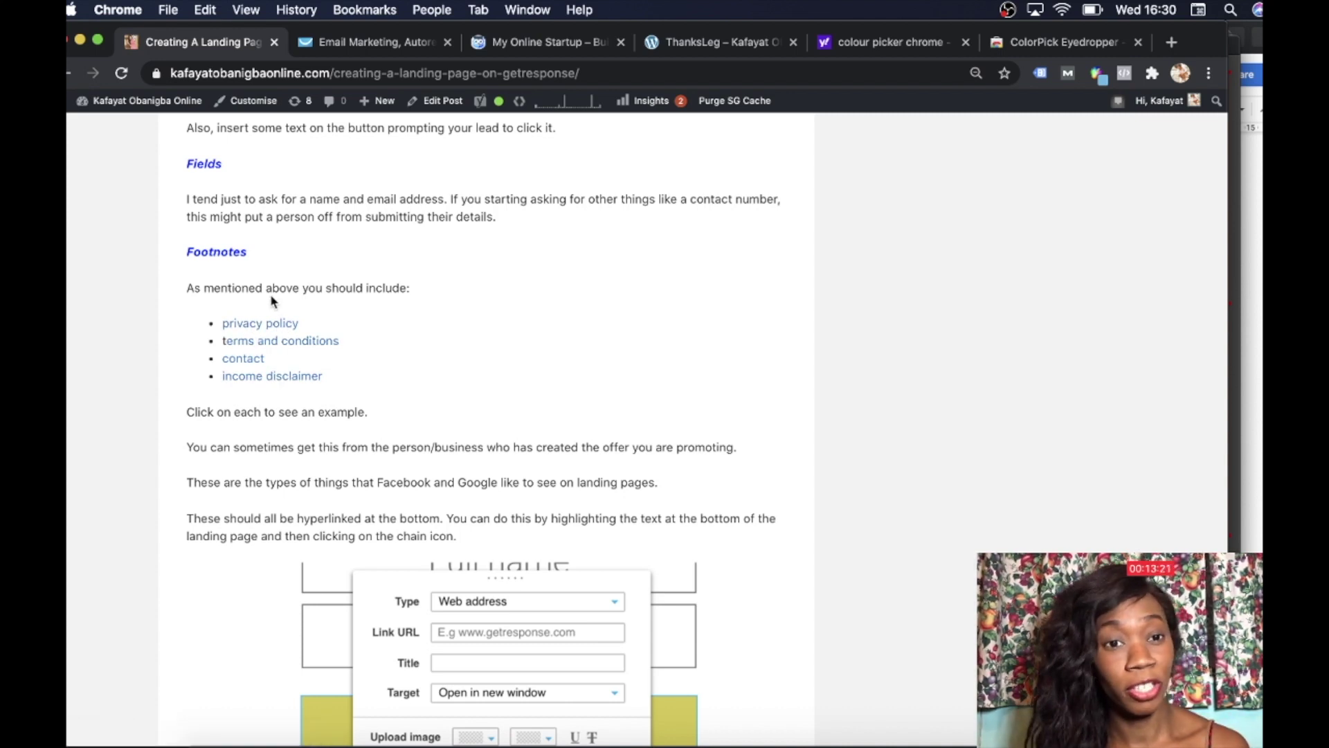
left_click(361, 45)
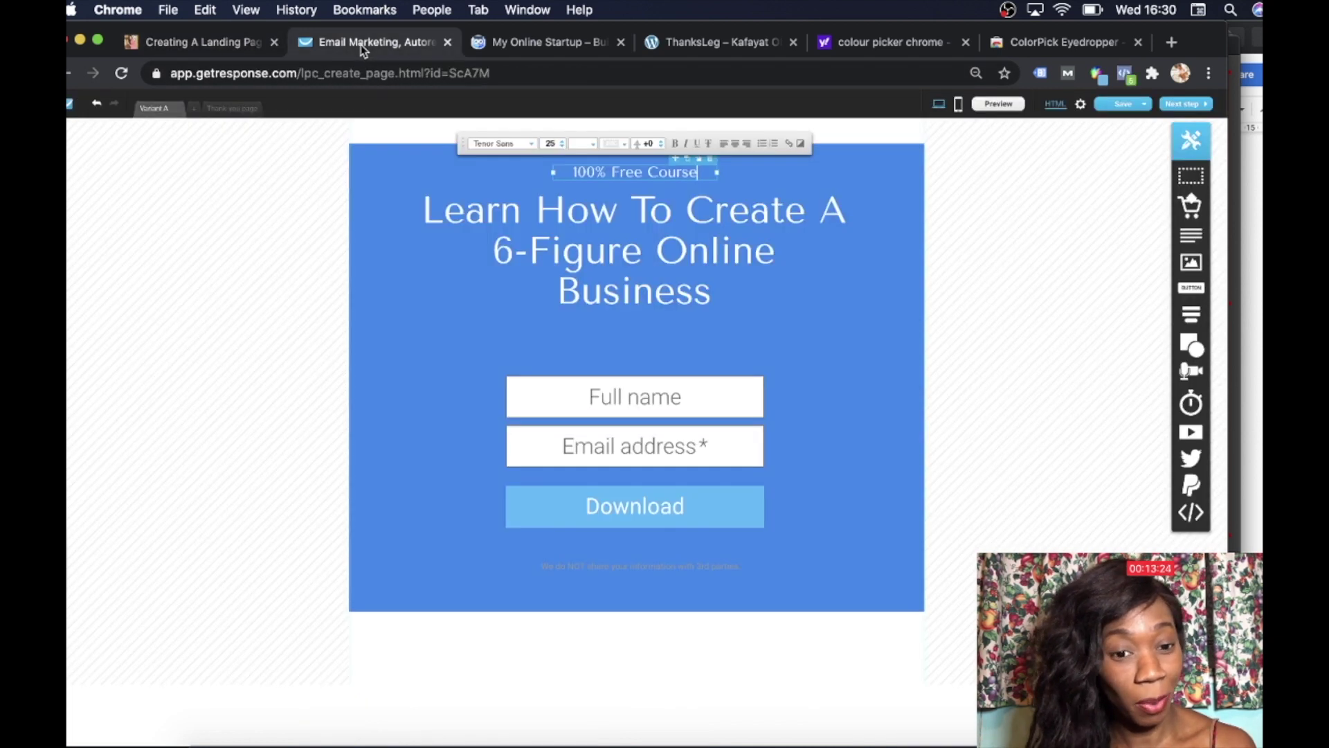
left_click(650, 568)
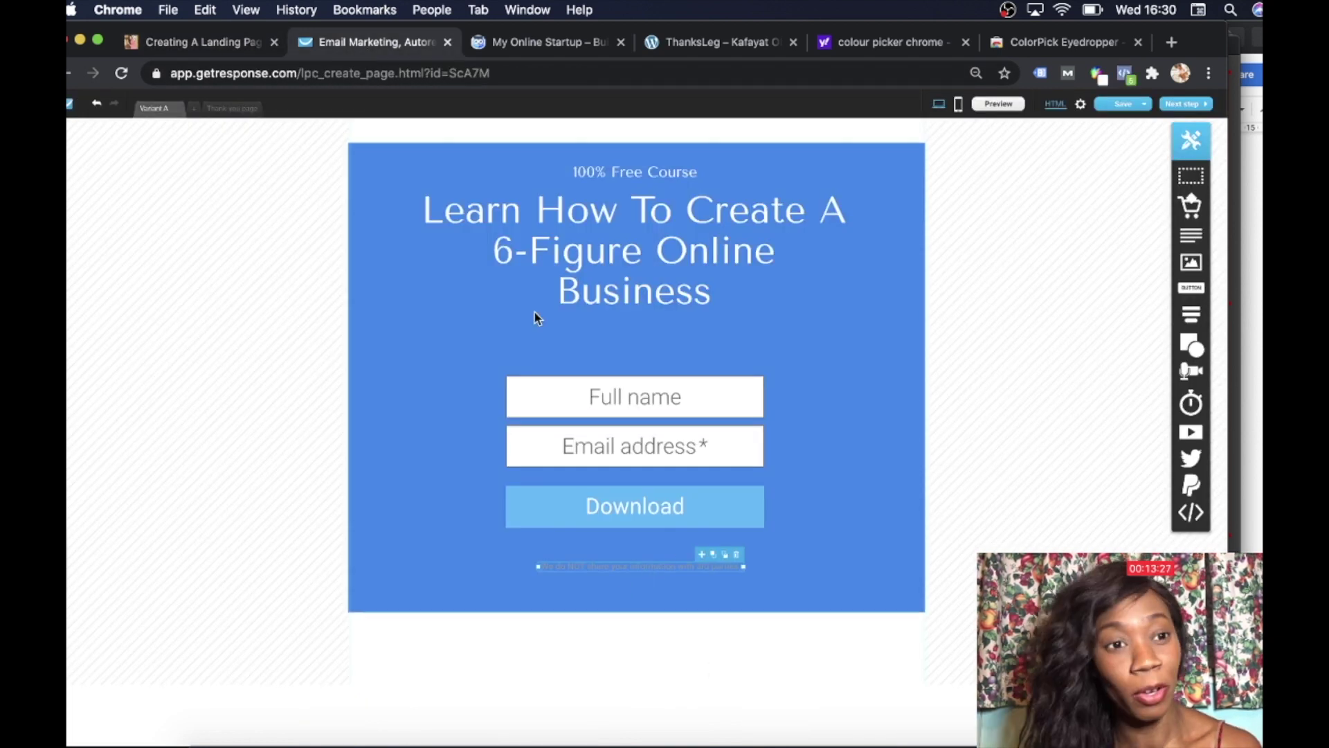
left_click(219, 48)
scroll(169, 628, "down", 2)
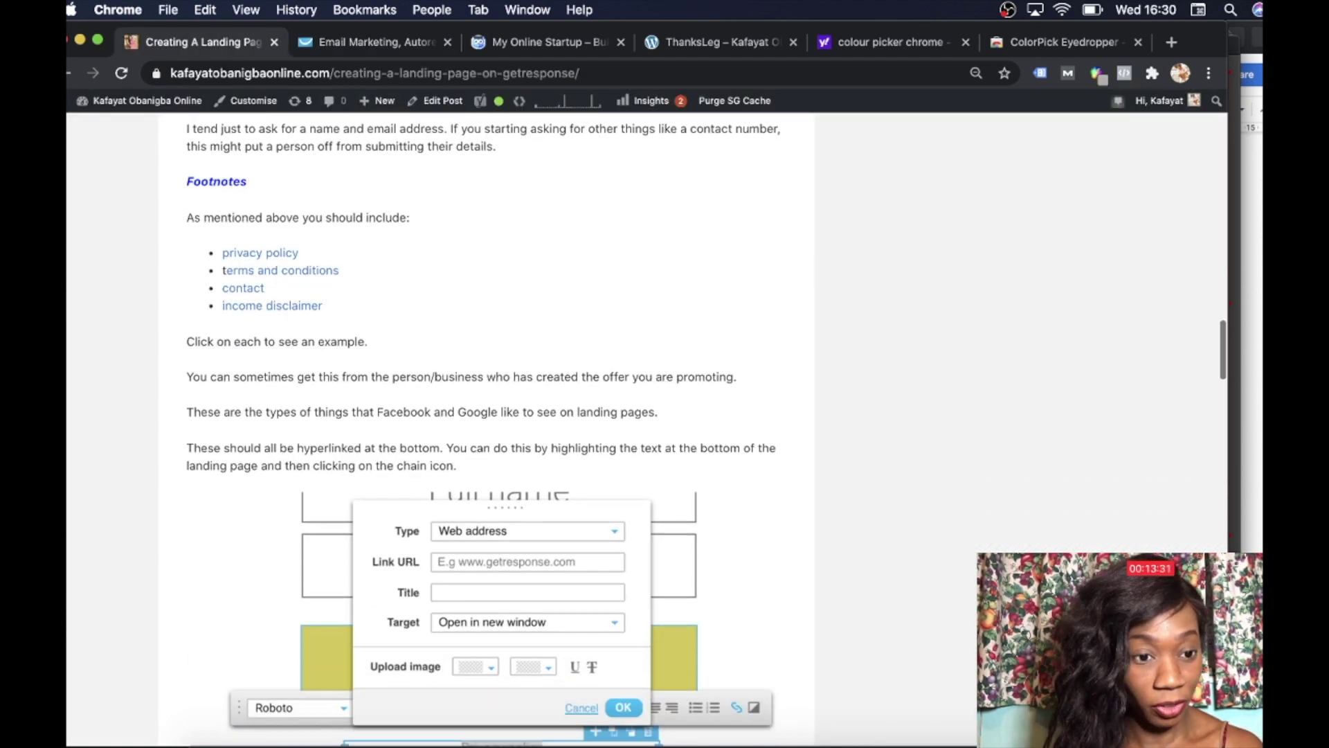
scroll(169, 628, "down", 3)
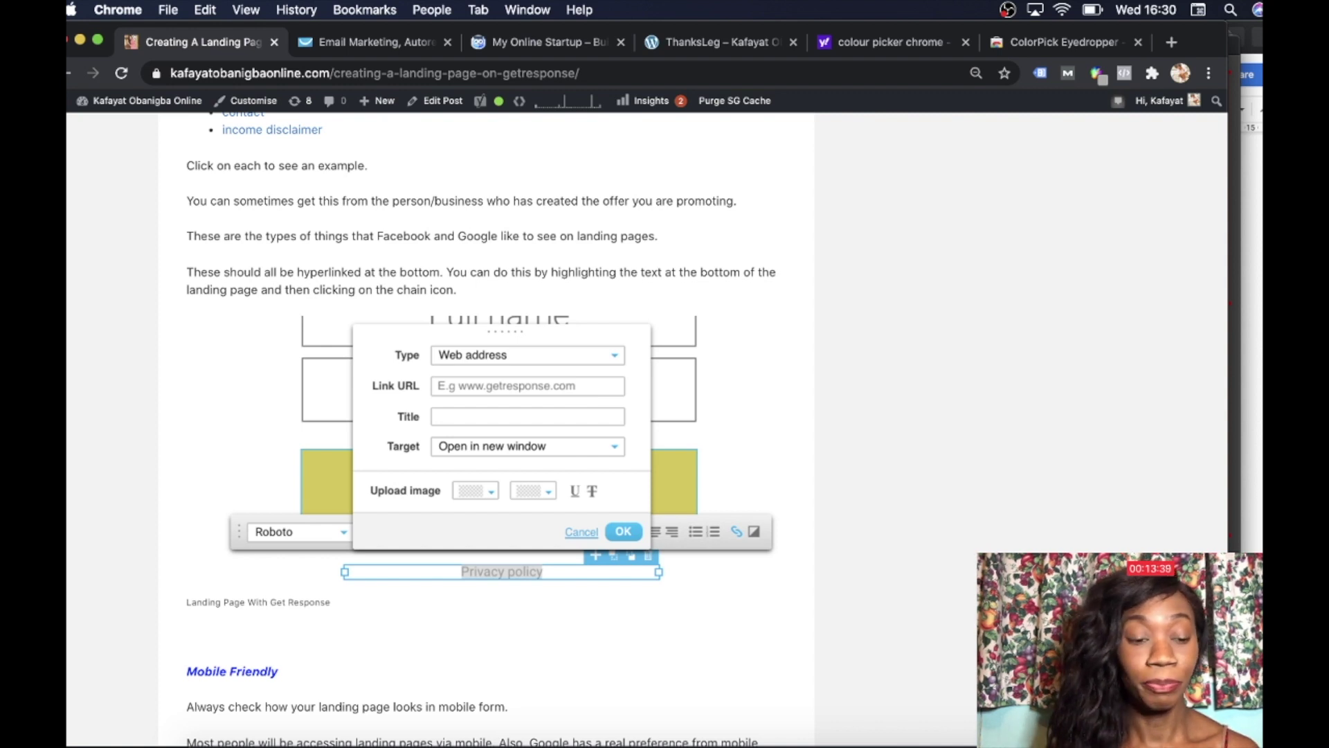
scroll(199, 314, "down", 7)
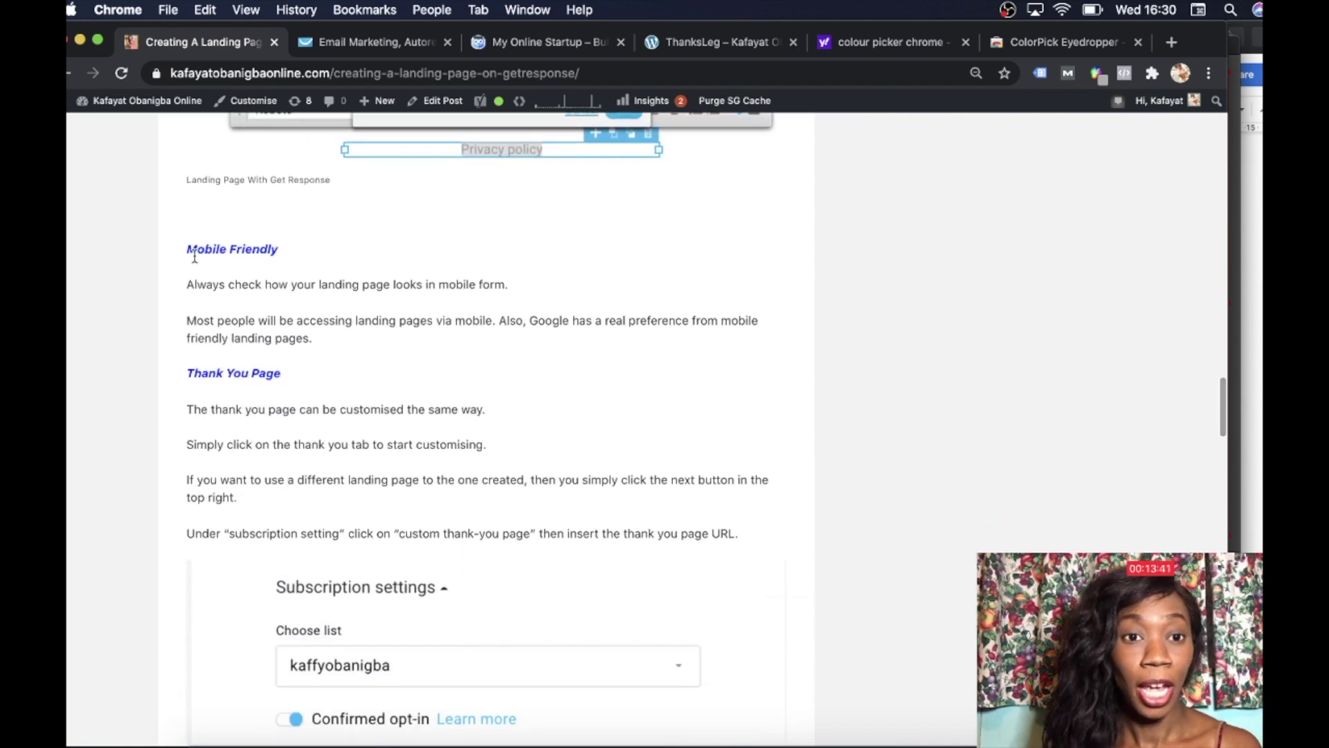
- Return to the landing page editor and move the headline down to widen the gap below the "100% Free Course" line
left_click(360, 43)
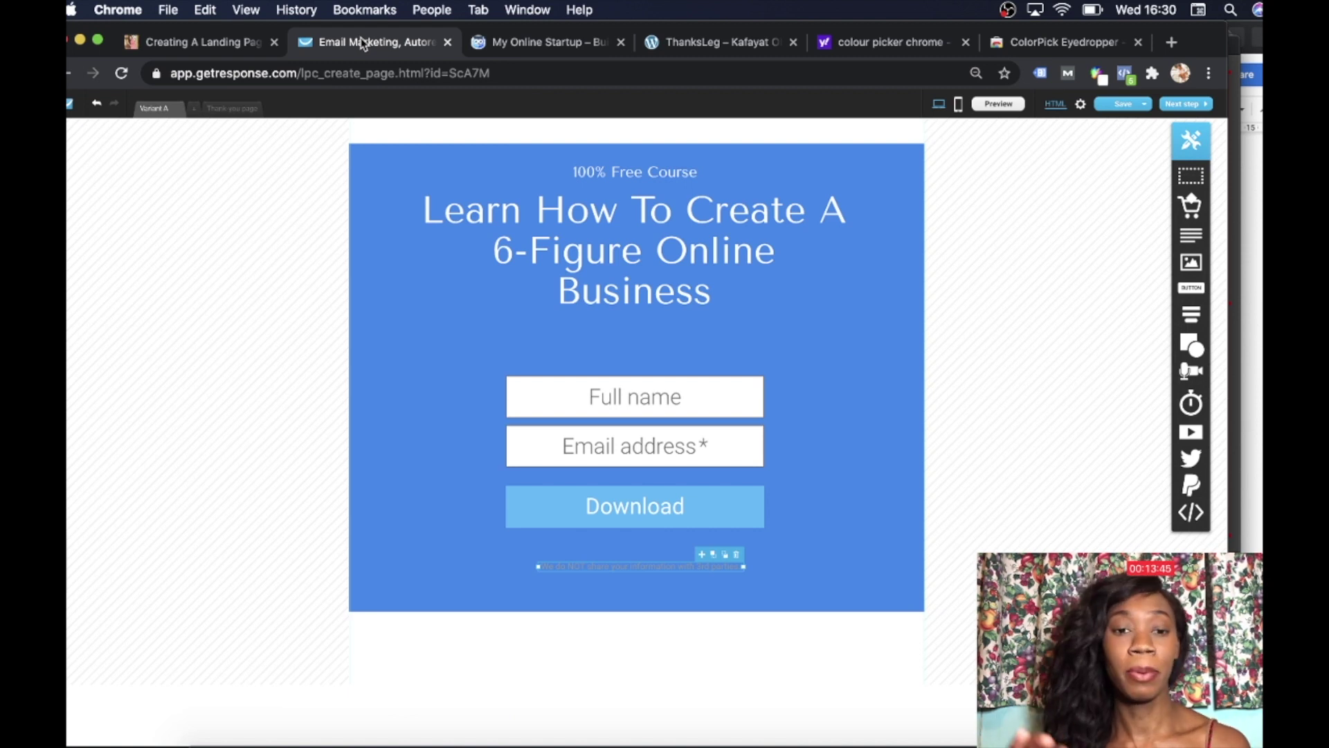
left_click(610, 251)
left_click_drag(610, 251, 605, 272)
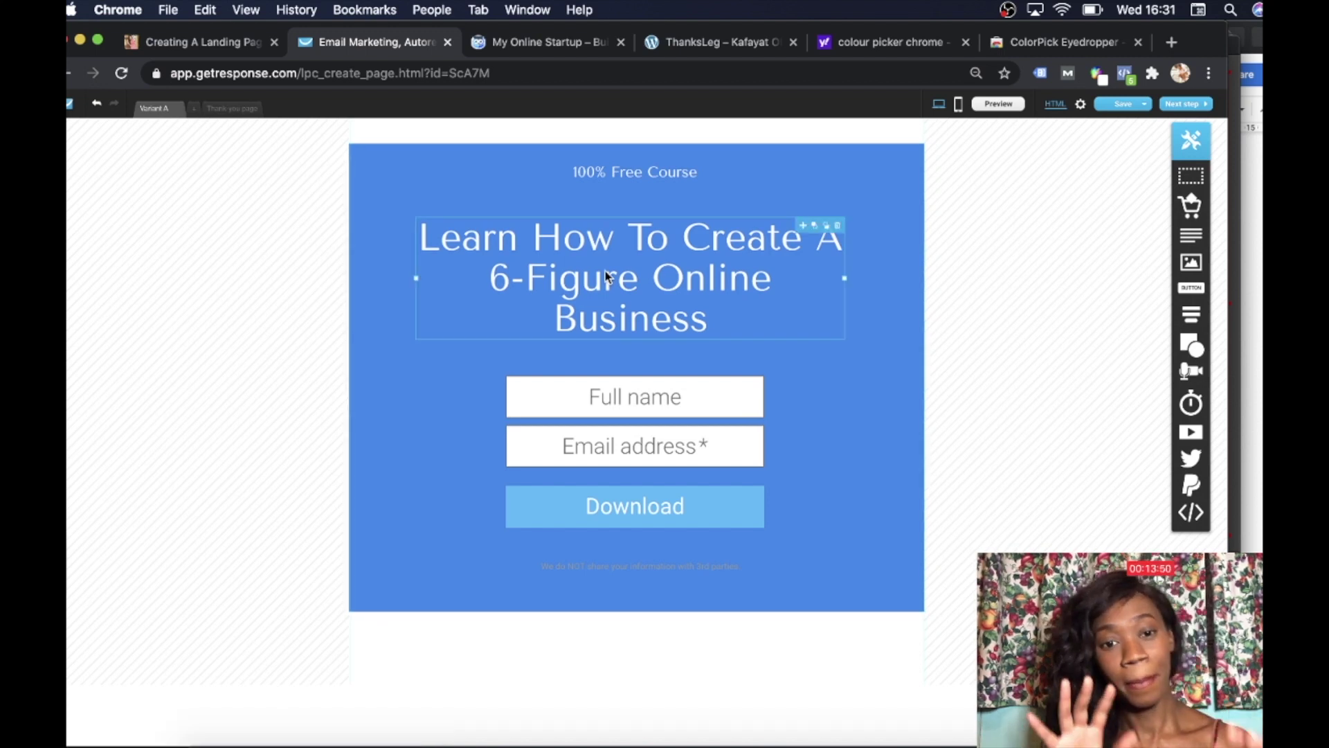
left_click(858, 449)
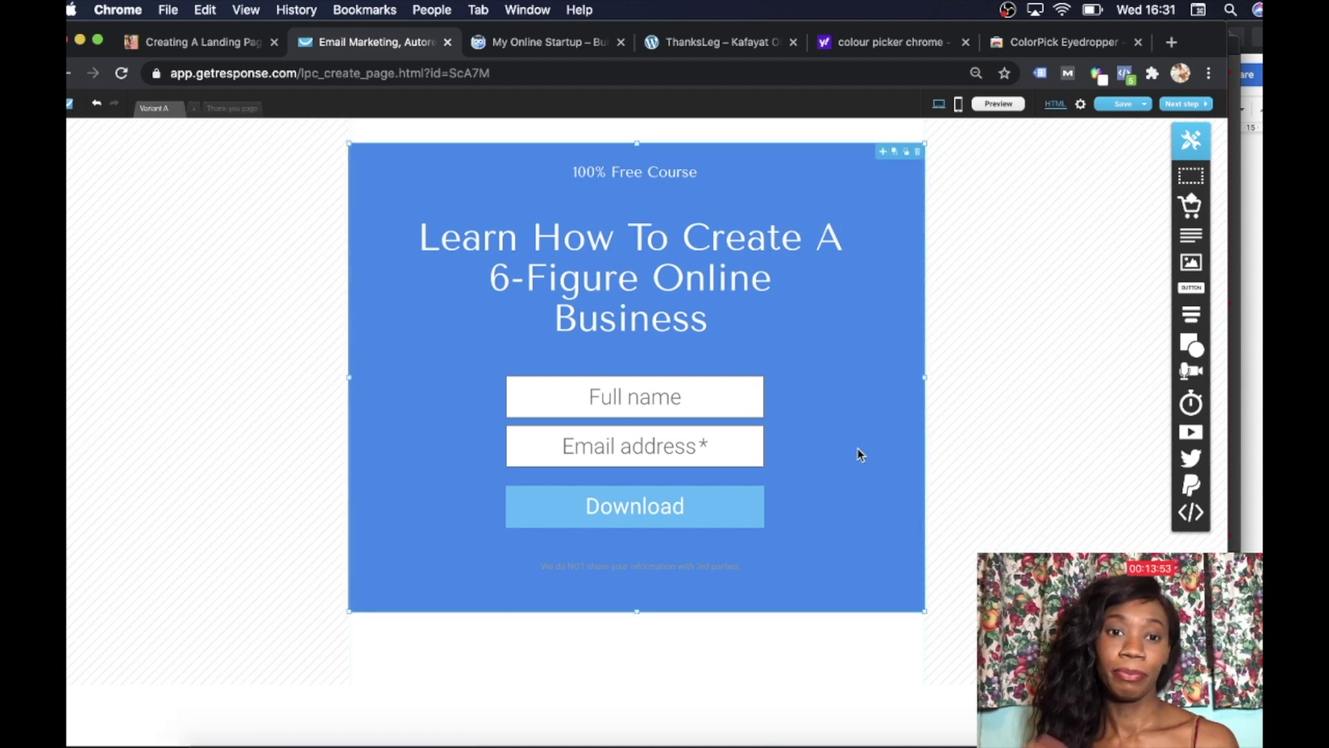
- Compare the design with the My Online Startup offer page and the guide's Mobile Friendly section, returning to the editor
left_click(540, 52)
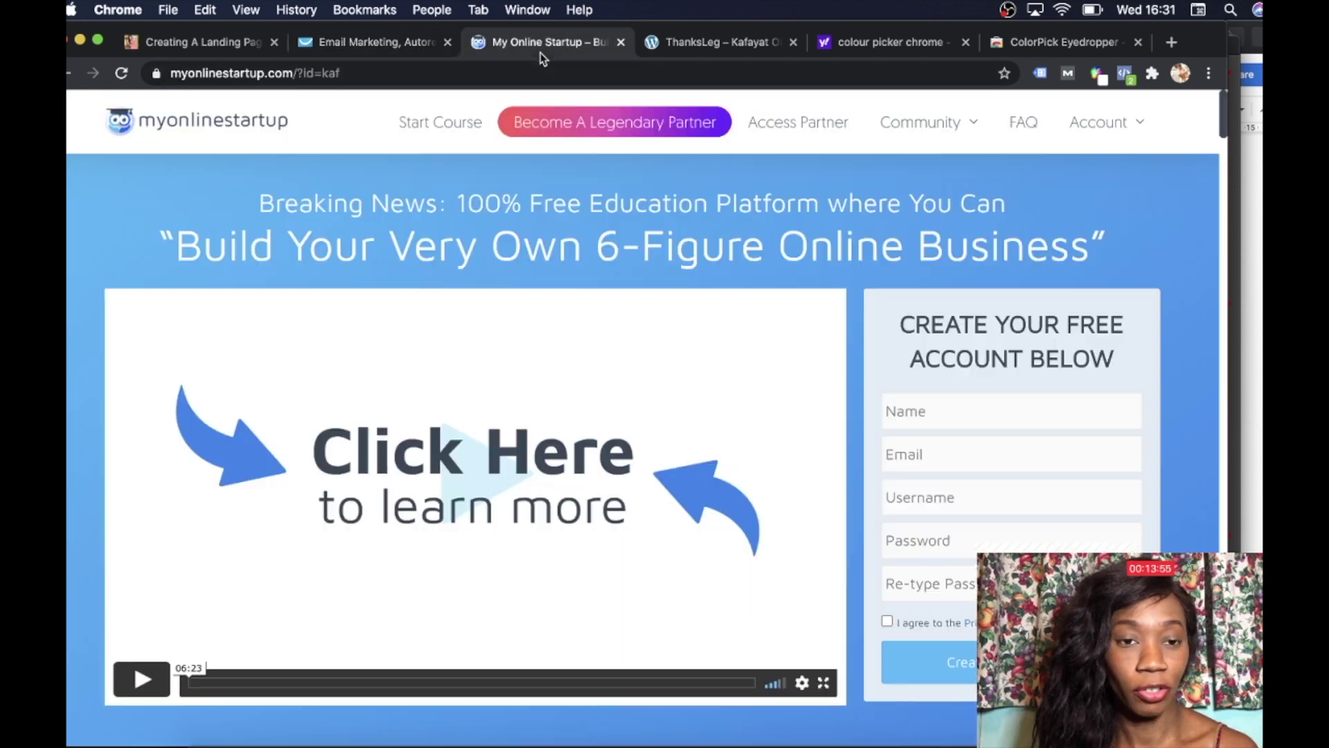
left_click(197, 40)
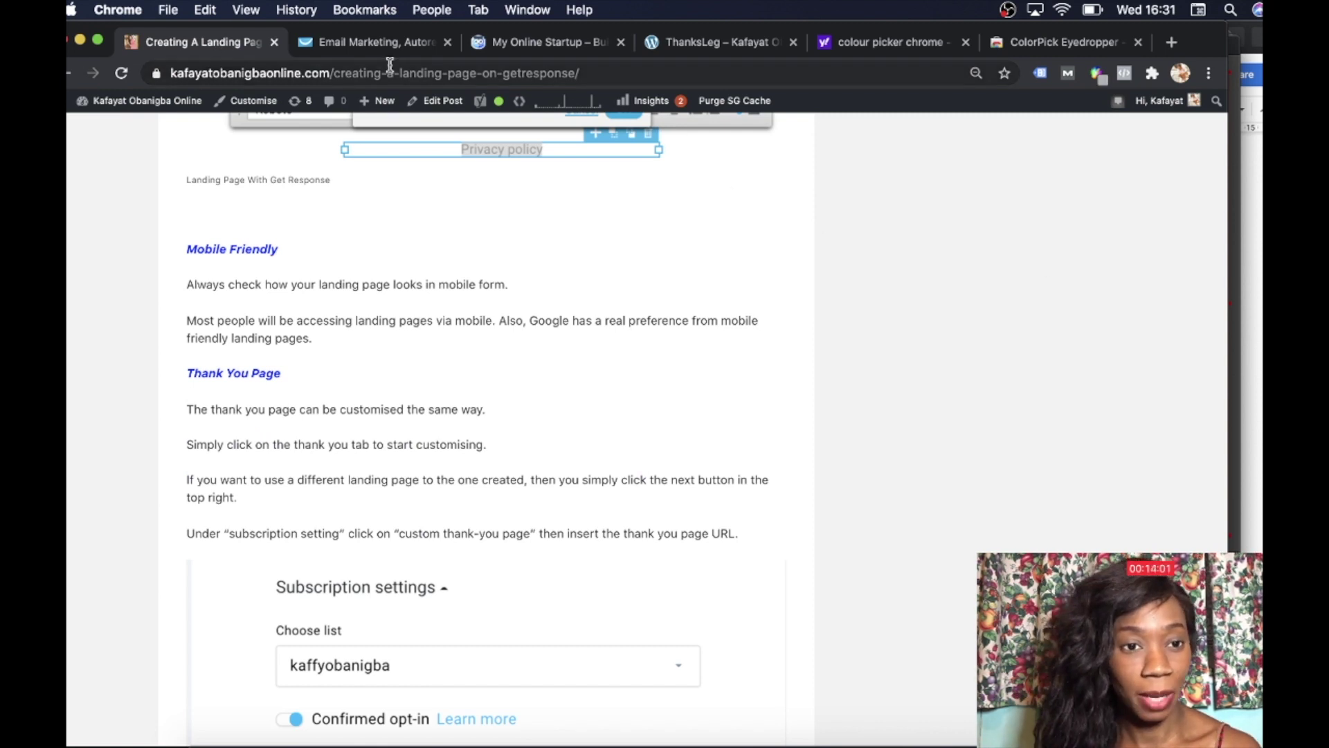
left_click(367, 43)
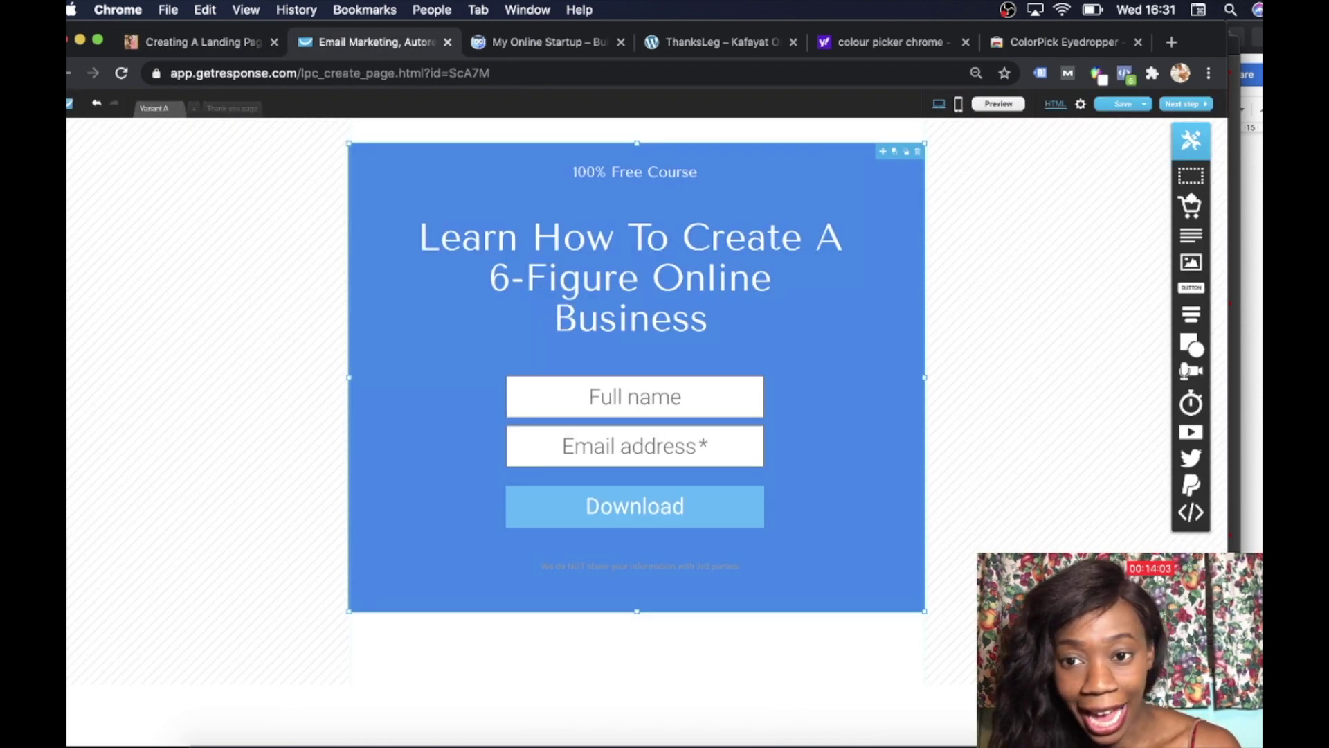
- Try to continue, return to the editor to generate Variant A's mobile version, and check the thank-you page
left_click(1186, 105)
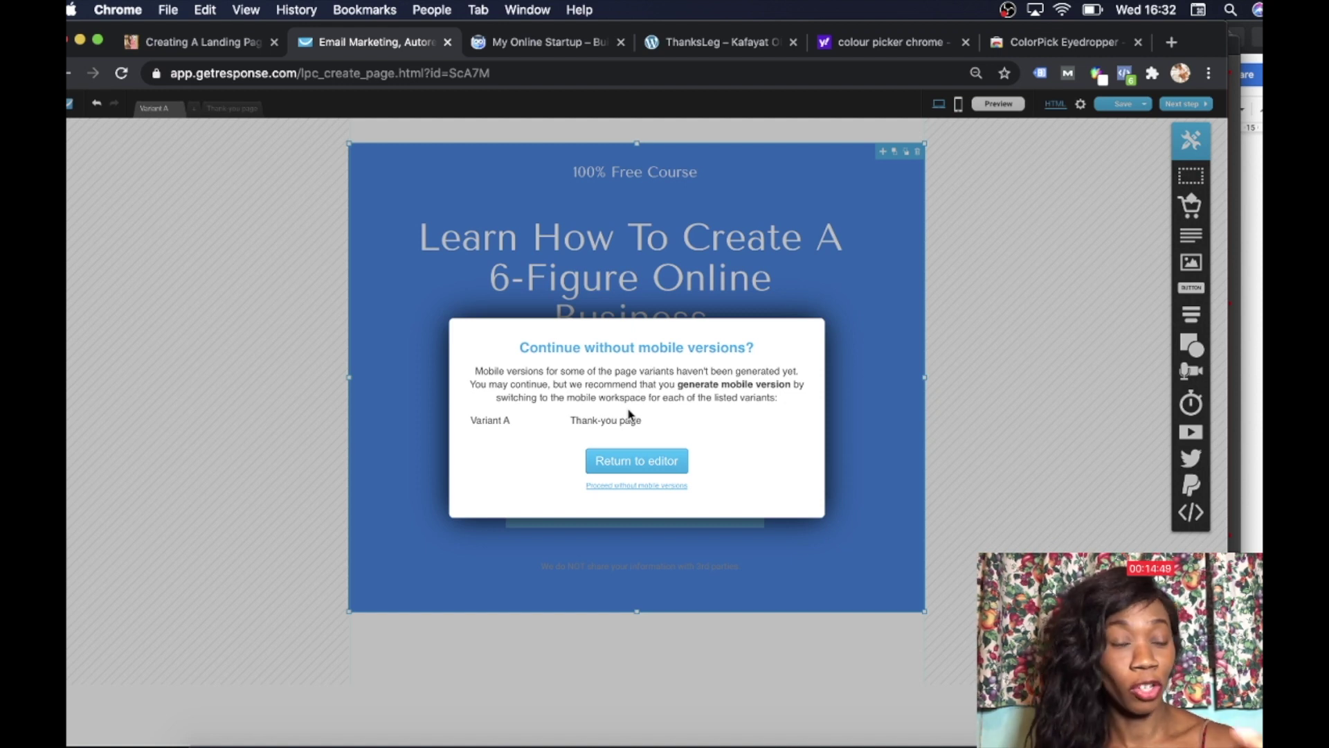
left_click(653, 468)
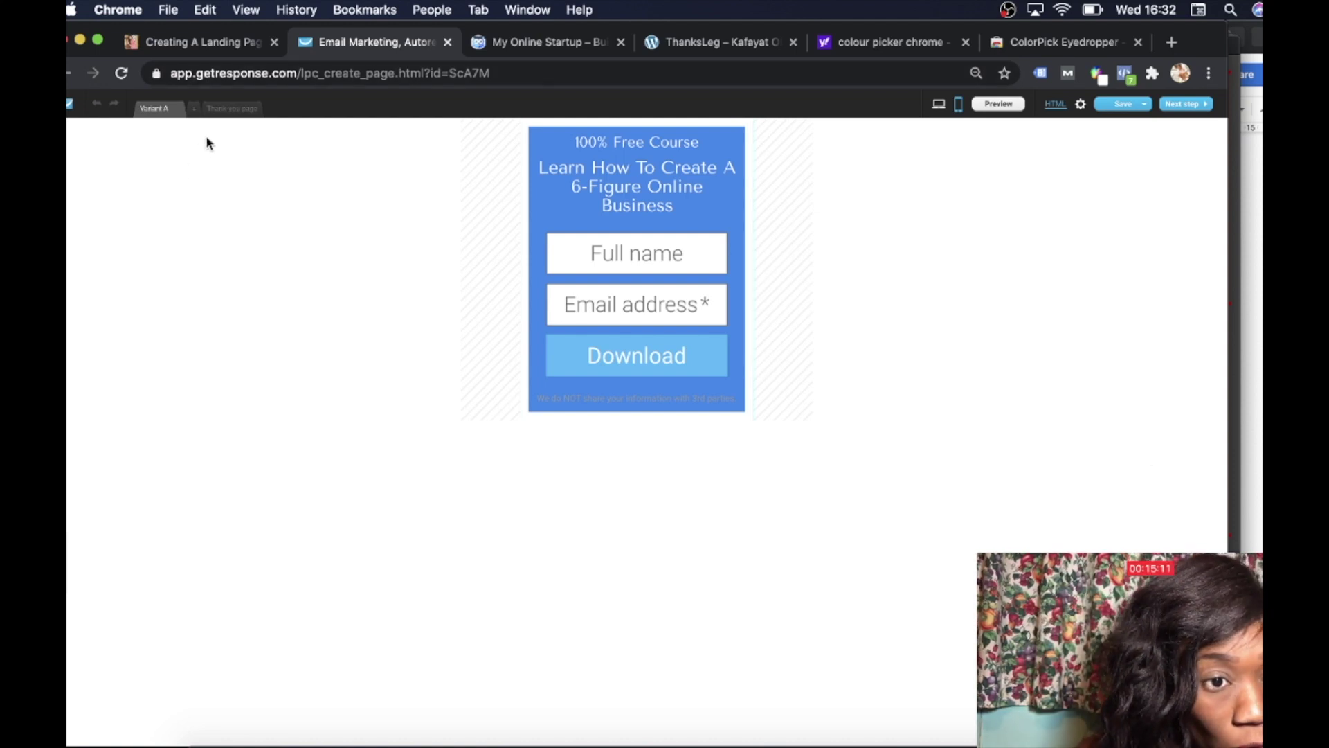
left_click(229, 111)
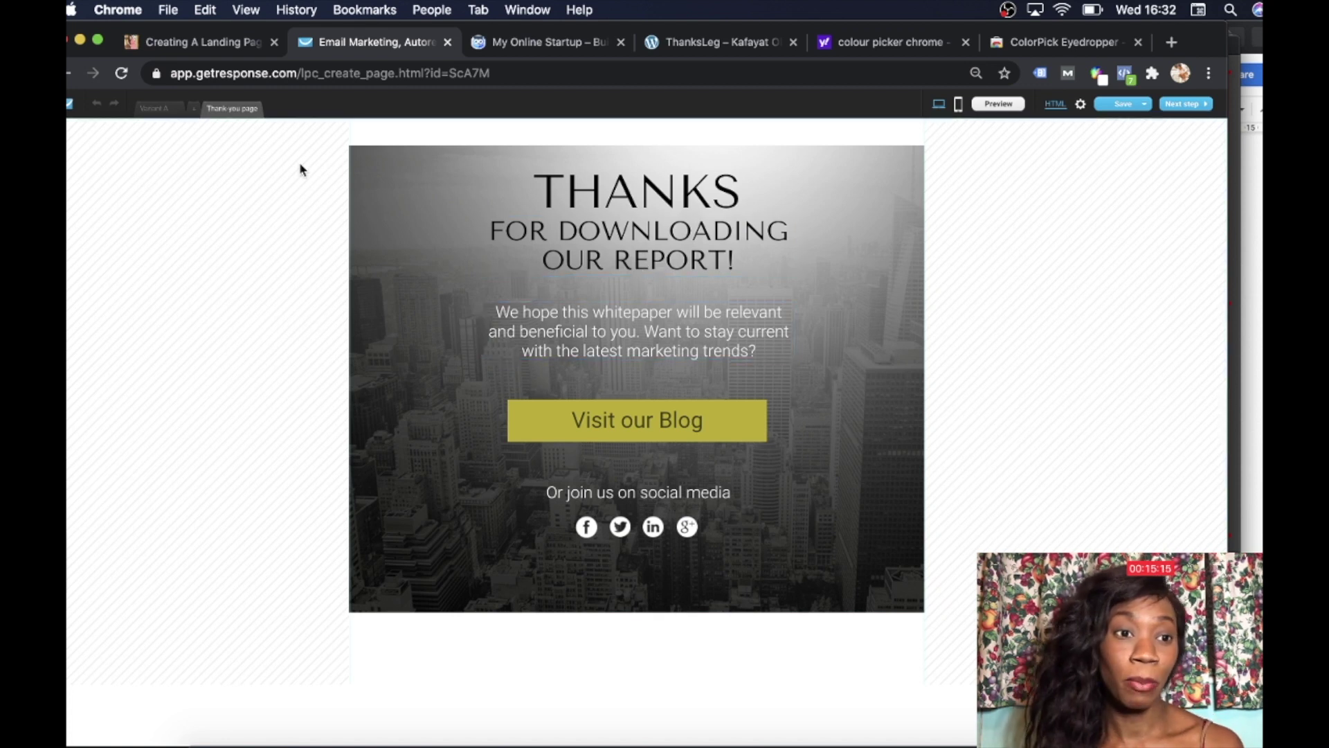
left_click(158, 113)
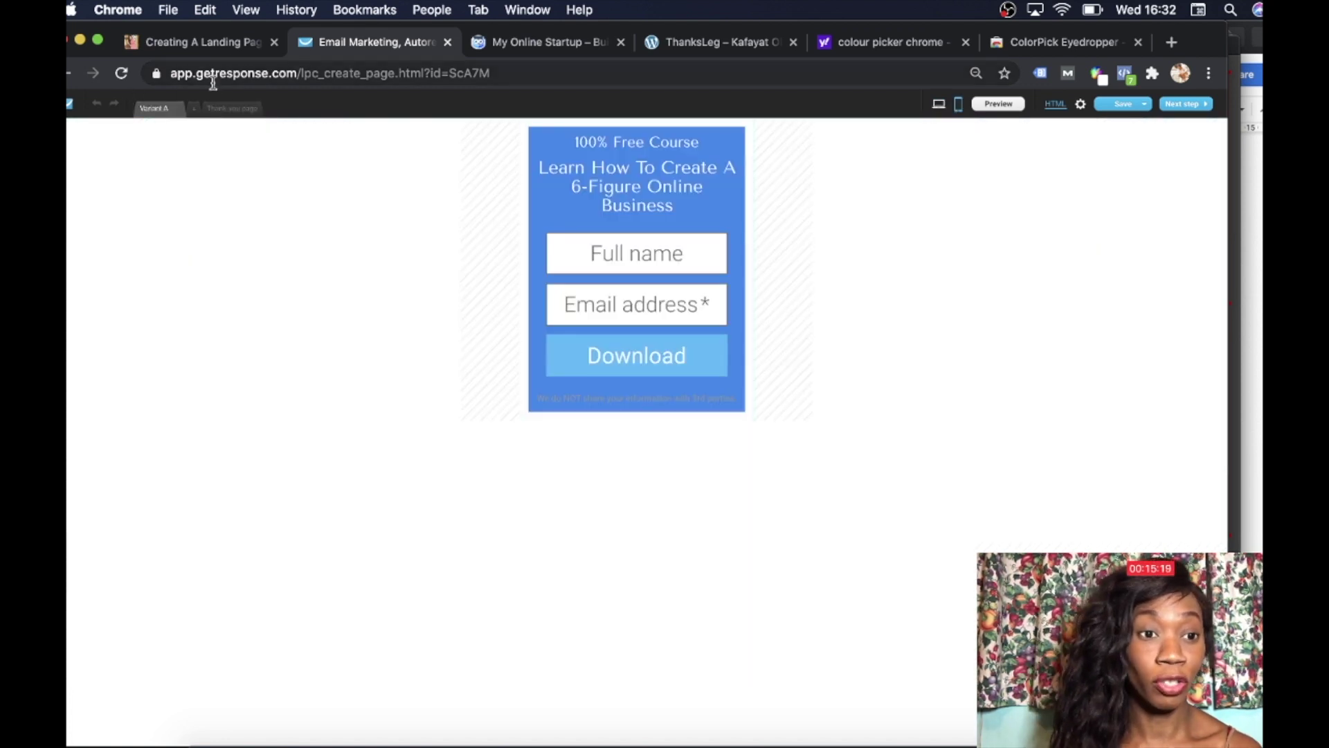
- Add a second landing page variant, Variant B, and look over the thank-you page's background section
left_click(195, 109)
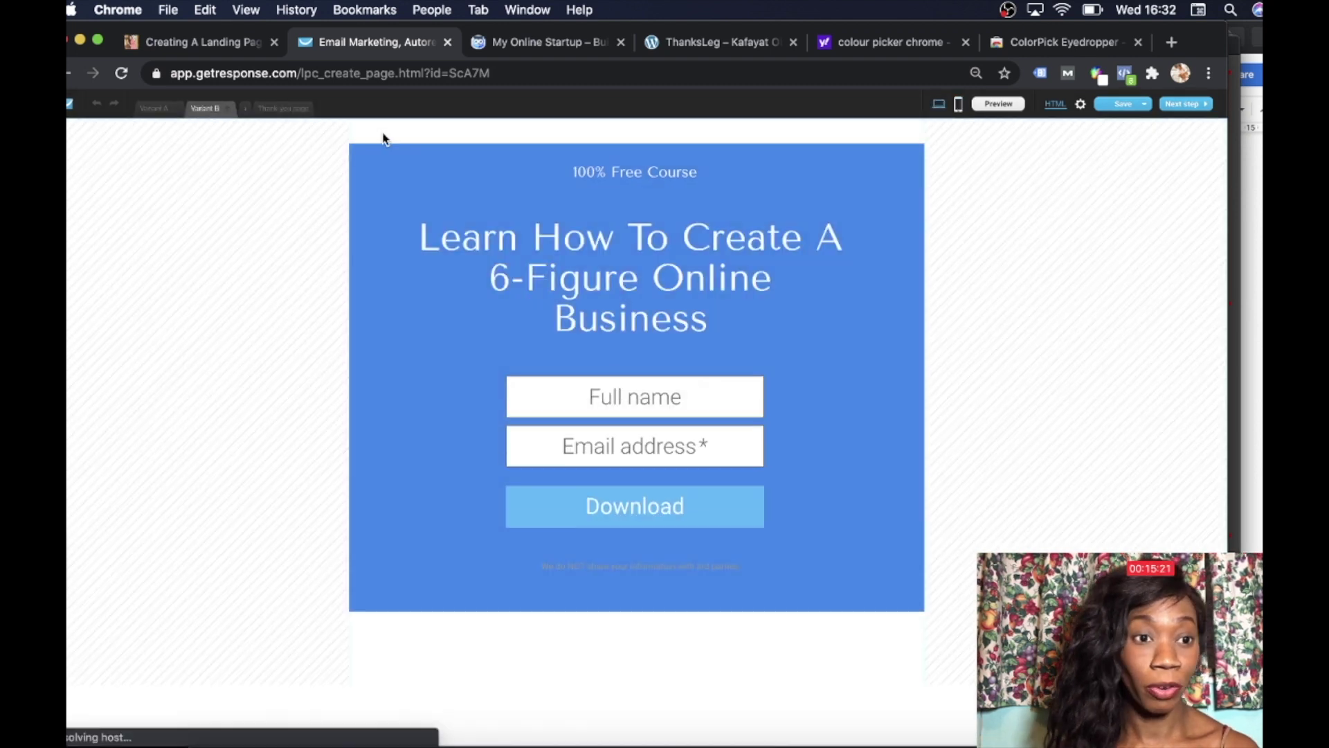
left_click(265, 109)
left_click(875, 291)
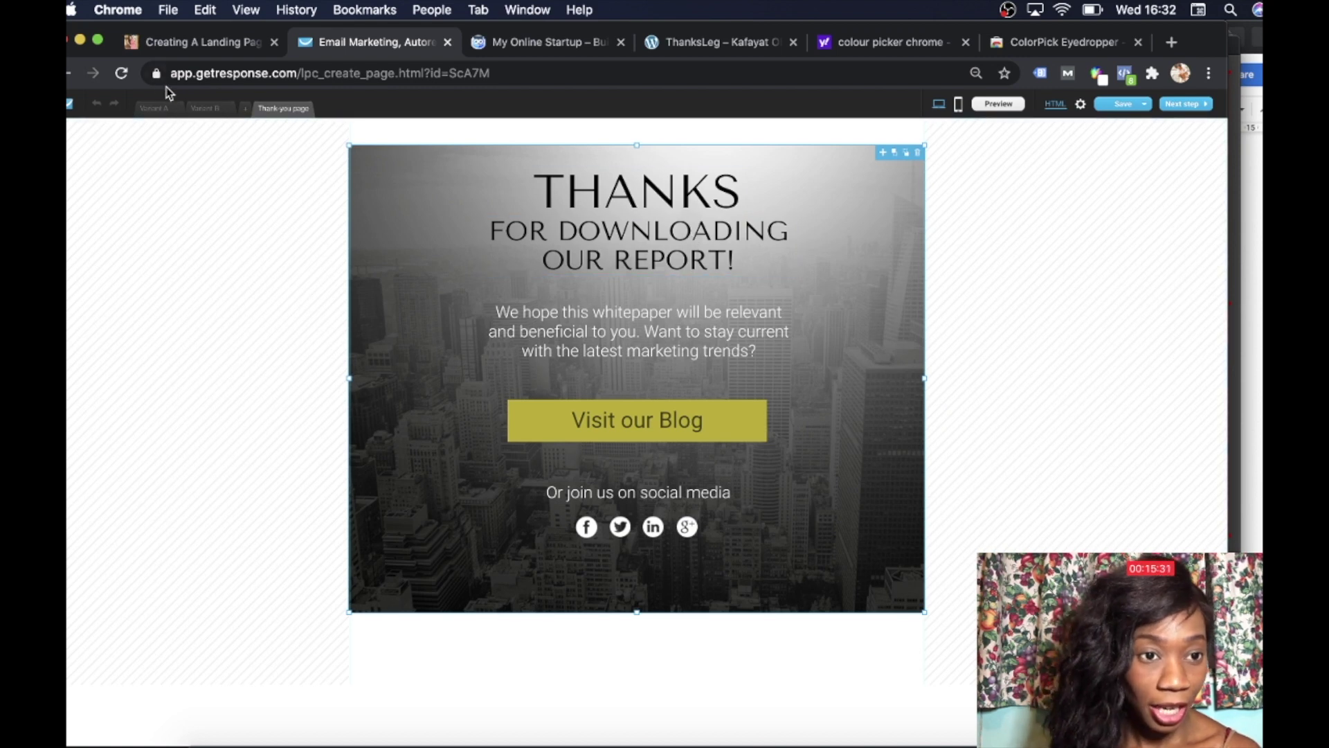
- Return to Variant B and proceed to the landing page settings without a mobile version of the thank-you page
left_click(196, 110)
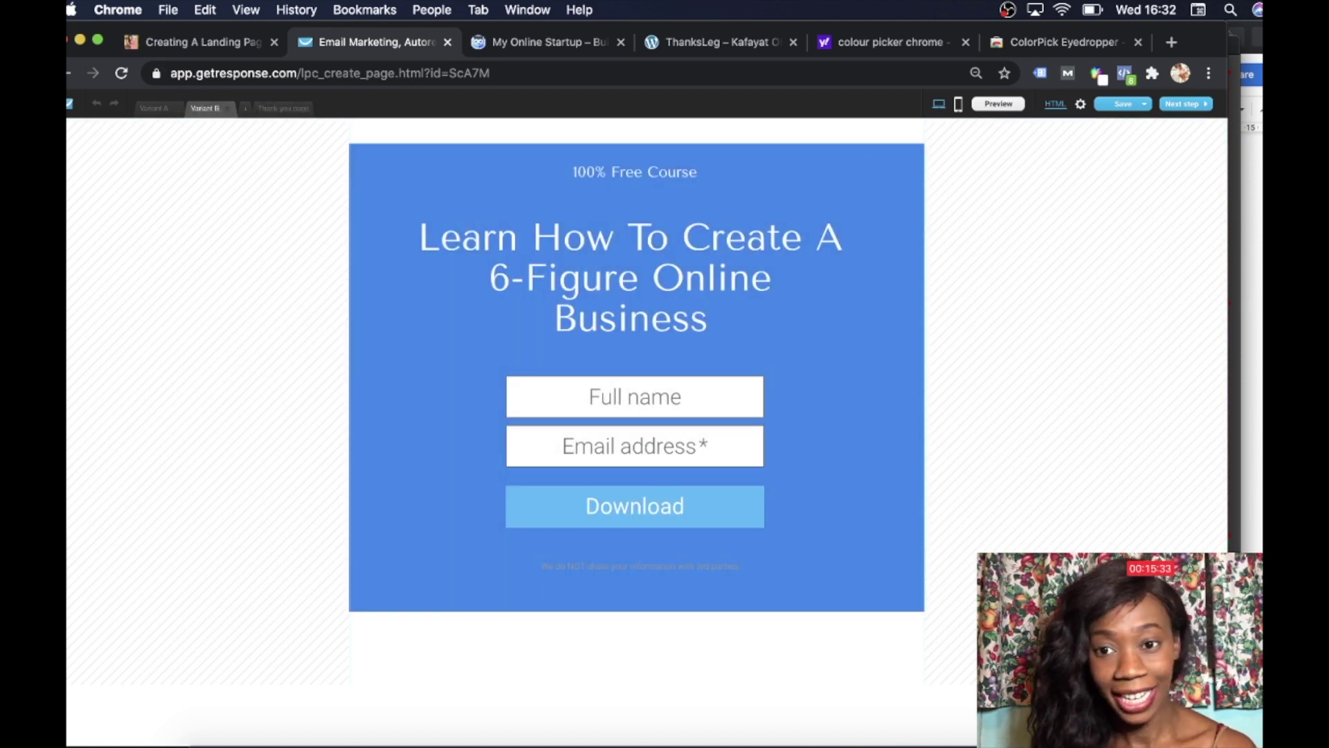
left_click(1182, 104)
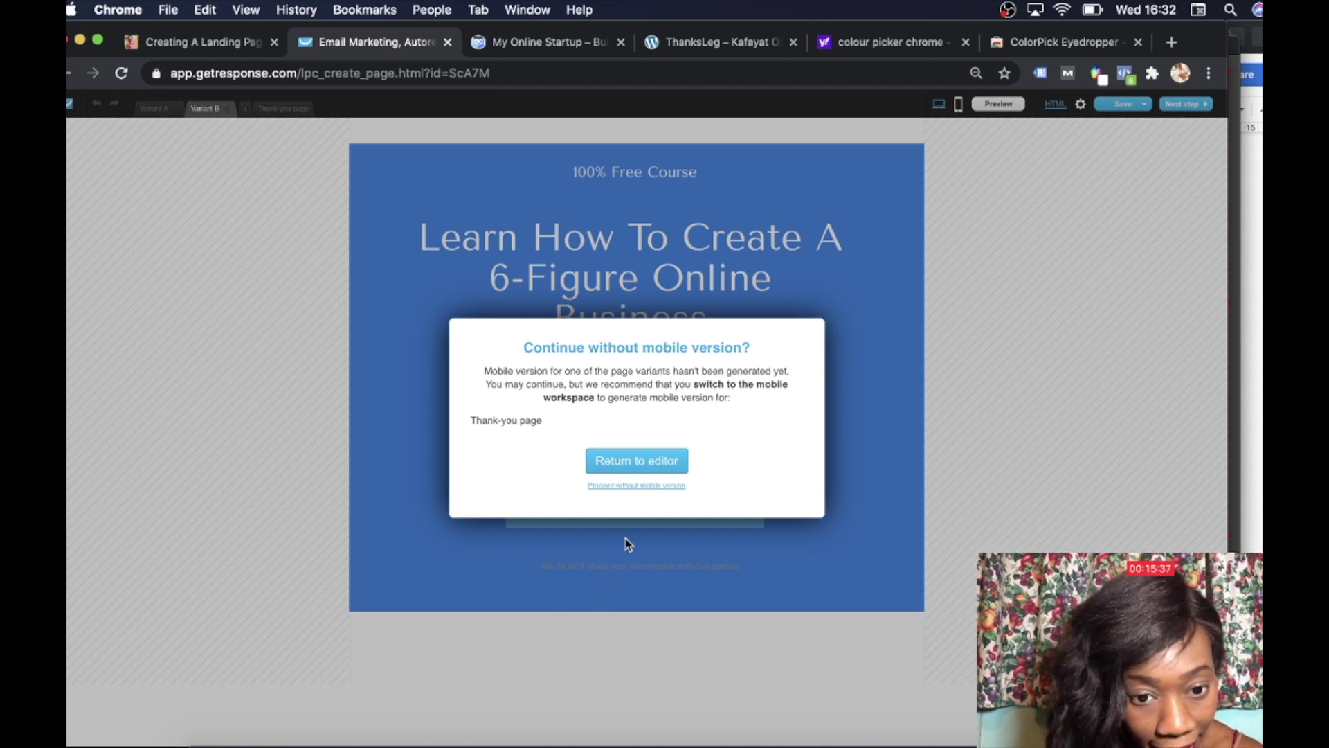
left_click(642, 485)
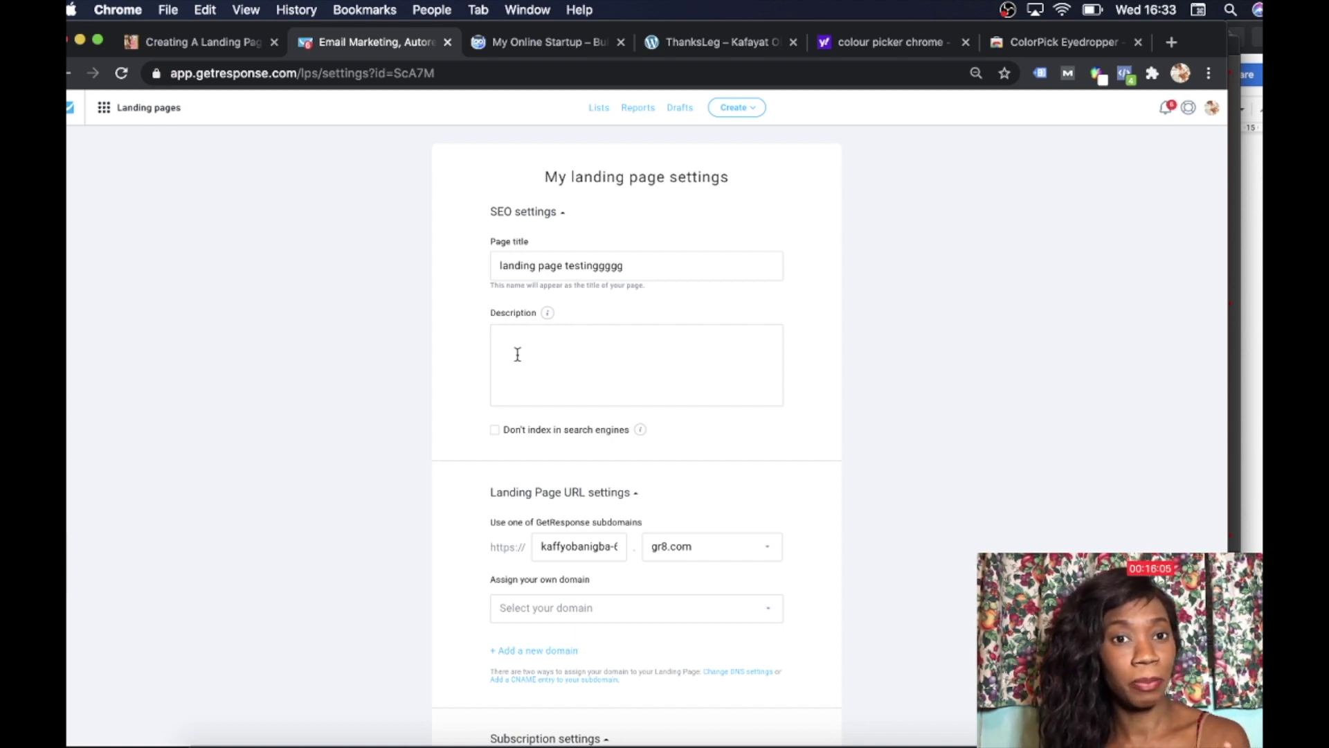
- Clear the suggested GetResponse subdomain and check the available domain options, keeping gr8.com
left_click(616, 546)
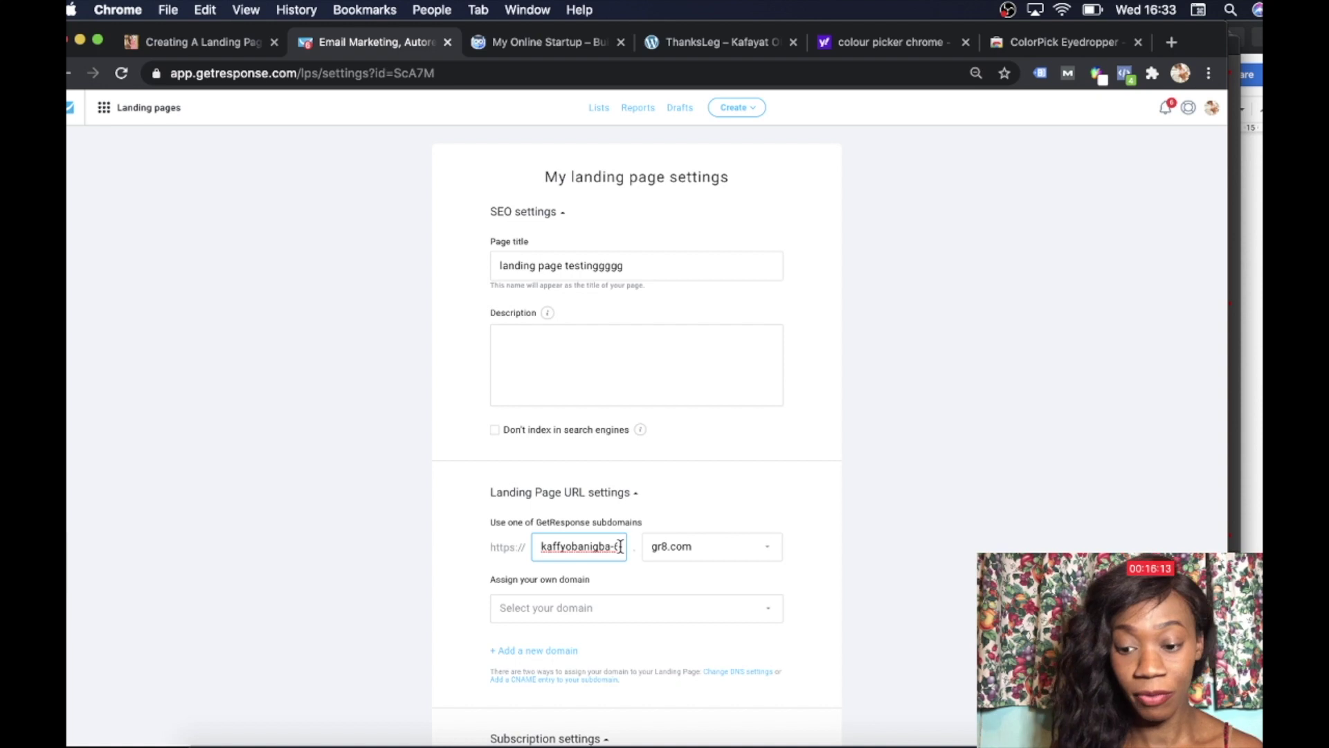
key("BackSpace")
key("BackSpace")
key("BackSpace")
key("BackSpace")
key("BackSpace")
key("BackSpace")
key("BackSpace")
key("BackSpace")
key("BackSpace")
key("BackSpace")
key("BackSpace")
key("BackSpace")
key("BackSpace")
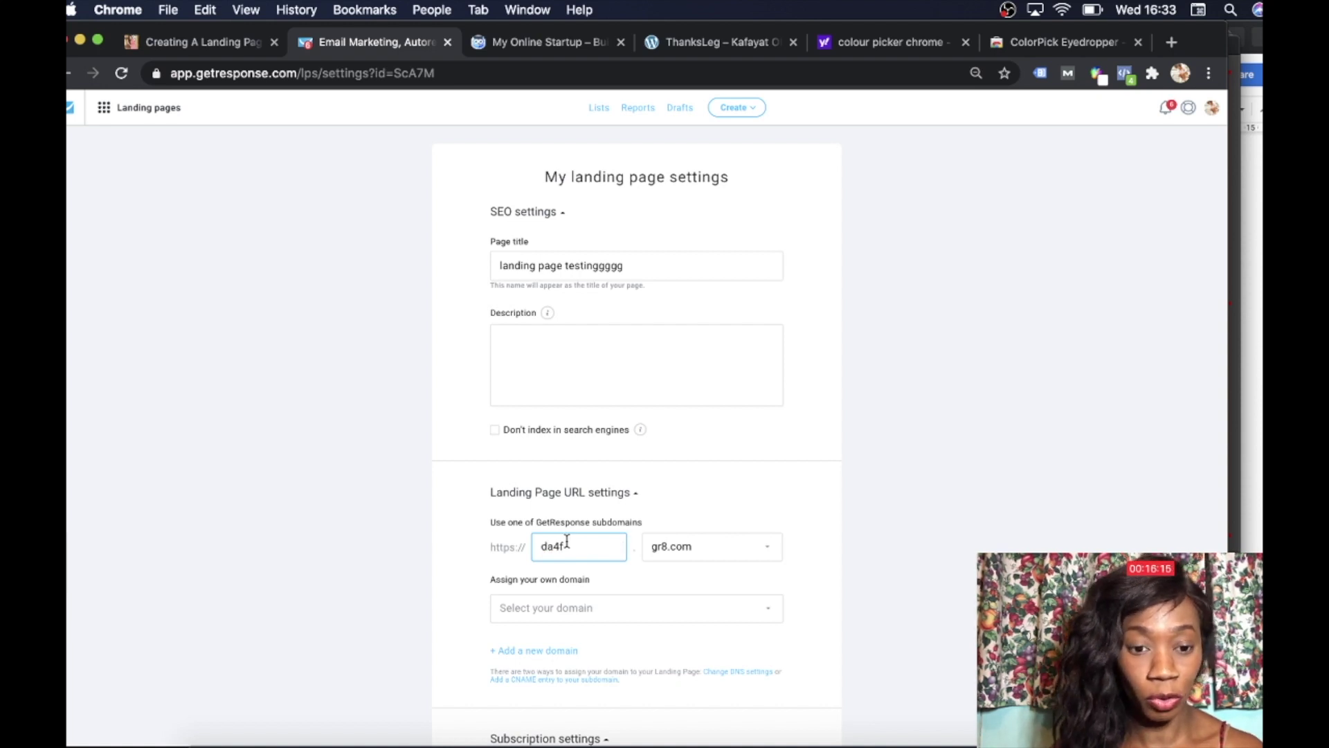
key("BackSpace")
key("BackSpace")
key("BackSpace")
key("BackSpace")
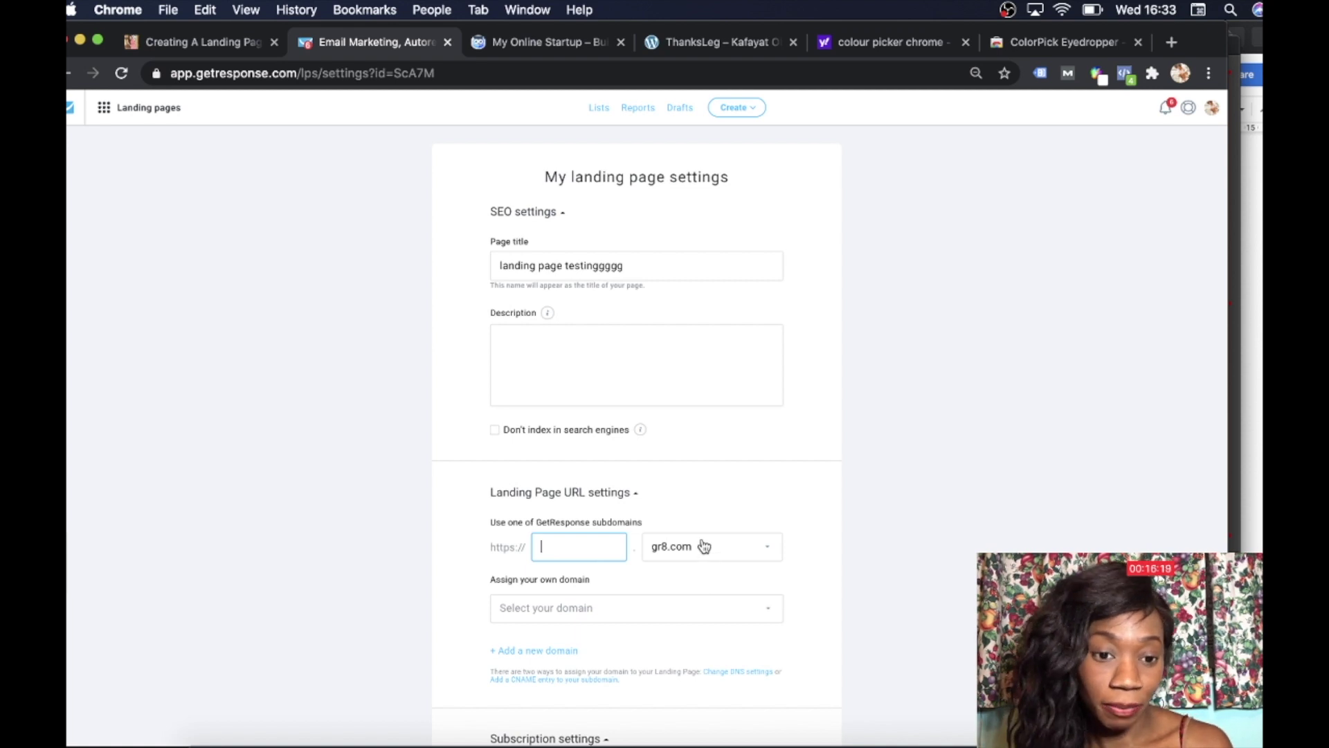
left_click(772, 554)
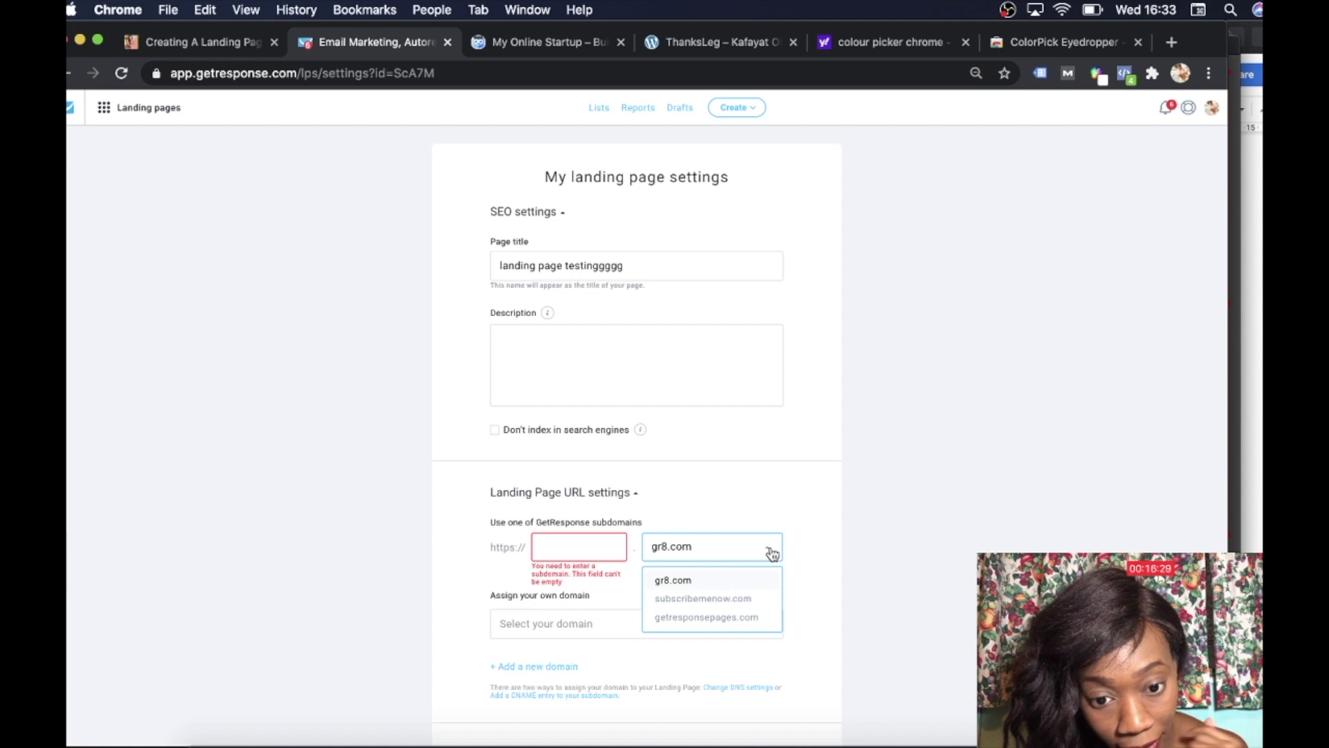
left_click(772, 554)
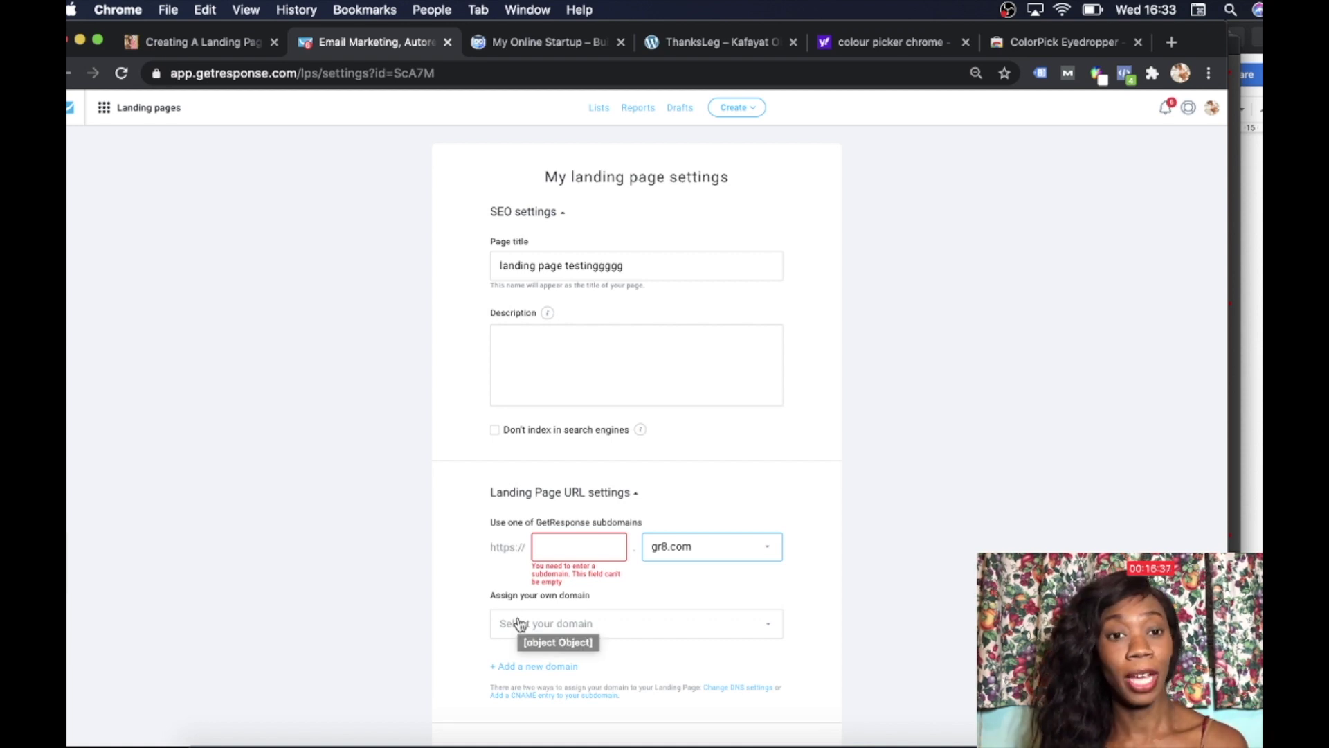
- Enter testlanding as the GetResponse subdomain for the landing page URL
left_click(555, 558)
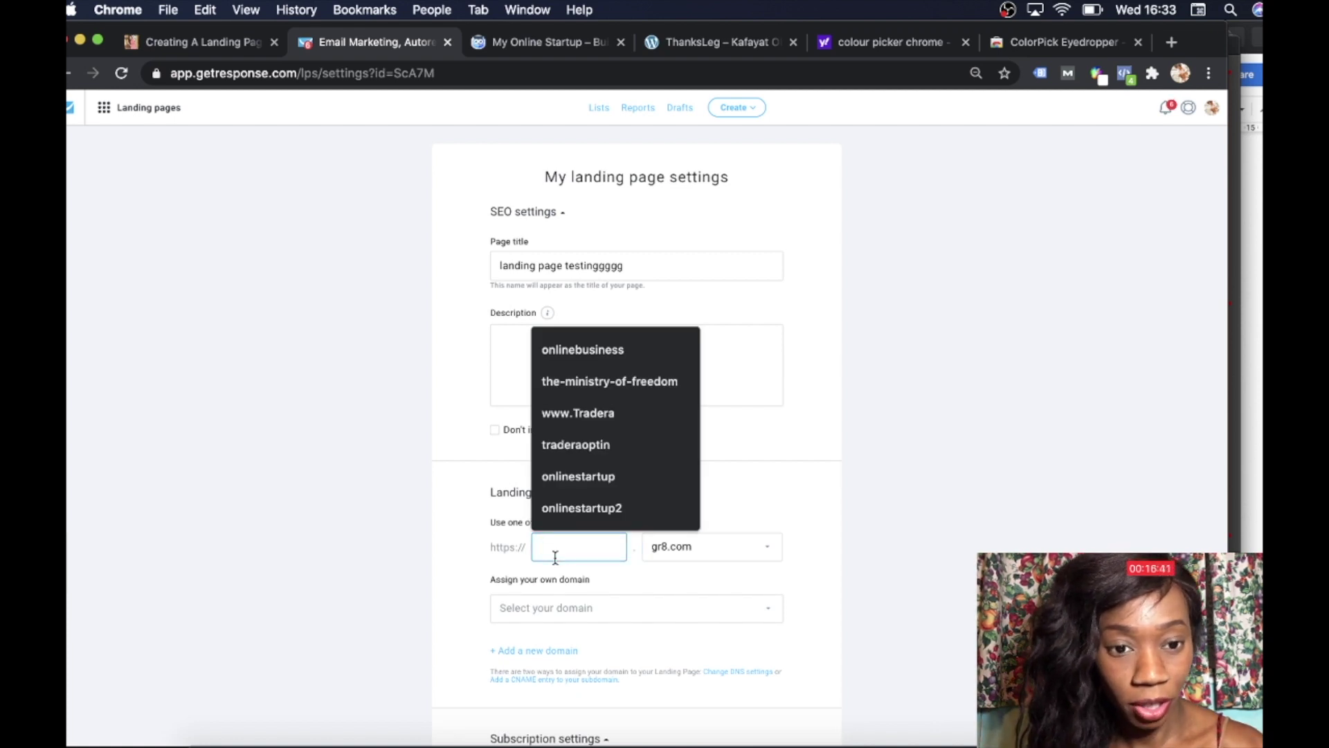
type("testlanding")
left_click(467, 606)
- Extend the landing page's GetResponse subdomain to testlandingpages
scroll(465, 605, "down", 2)
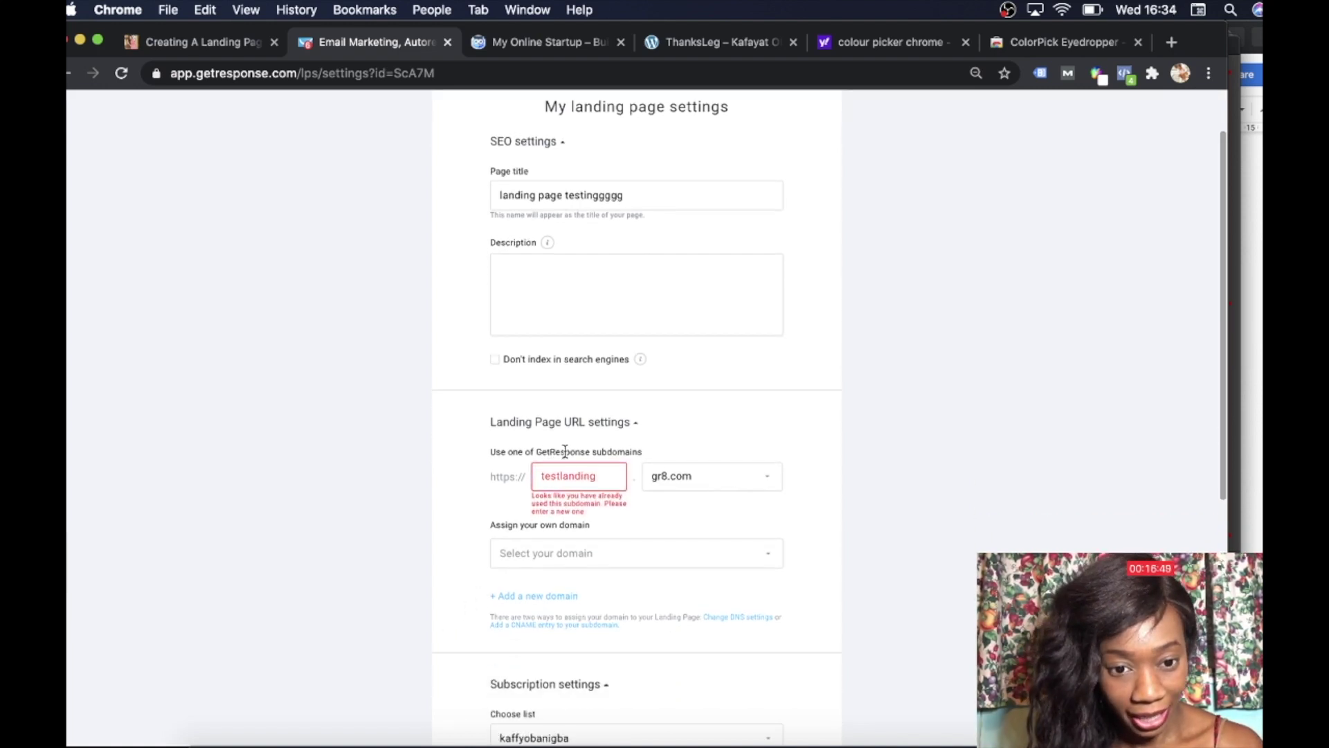
left_click(615, 483)
type("page")
left_click(468, 552)
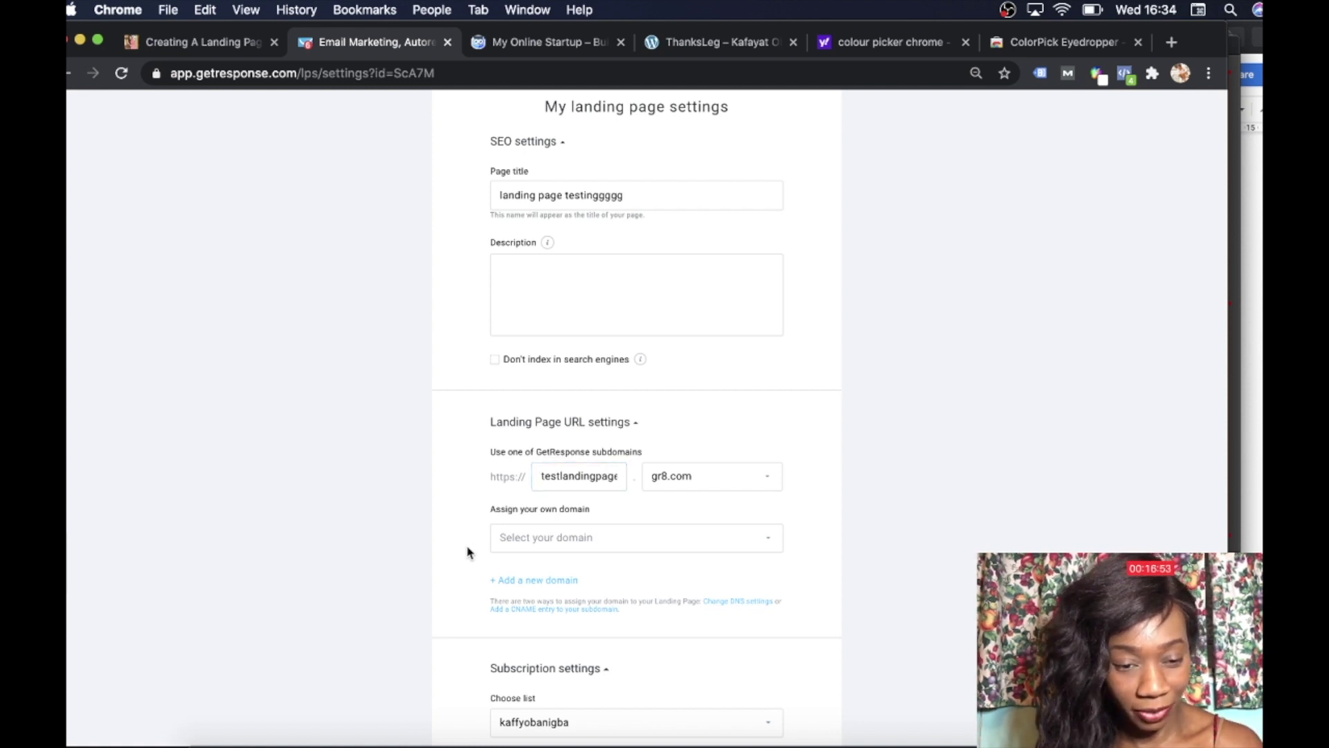
left_click(620, 478)
type("s")
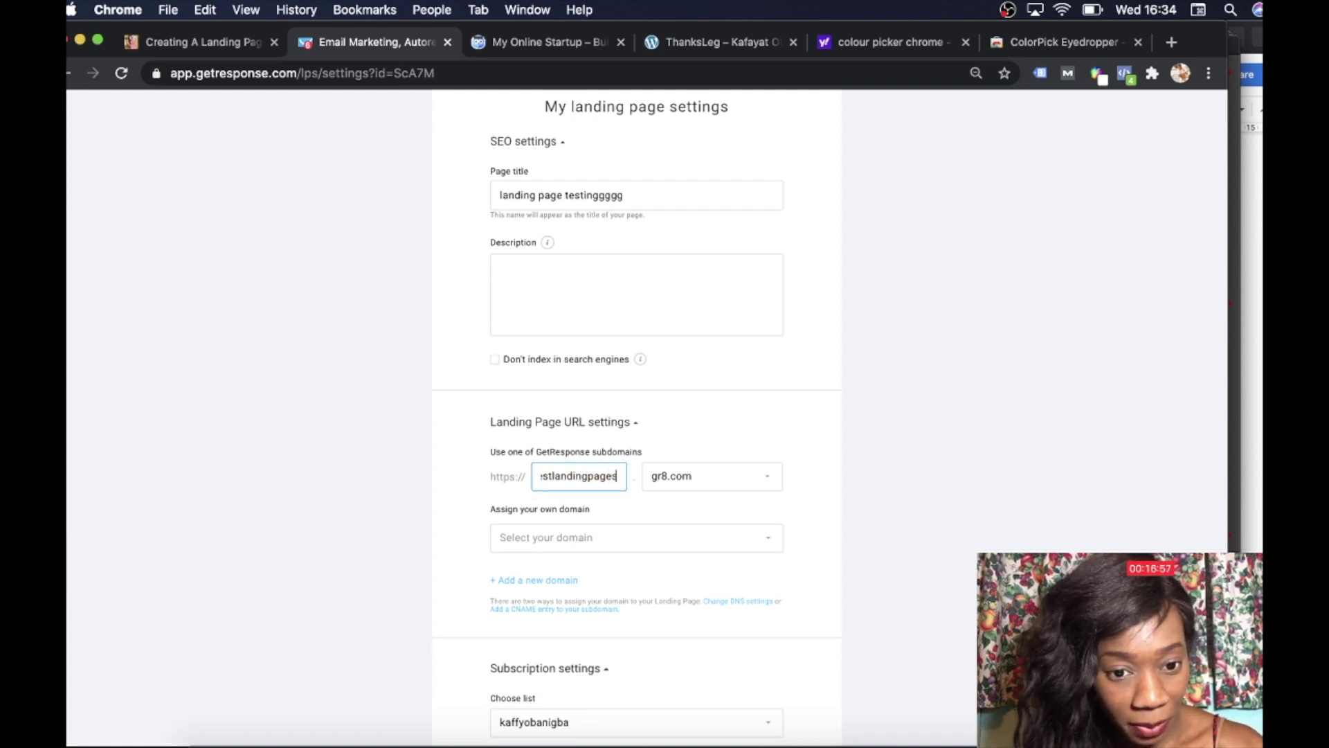
left_click(471, 542)
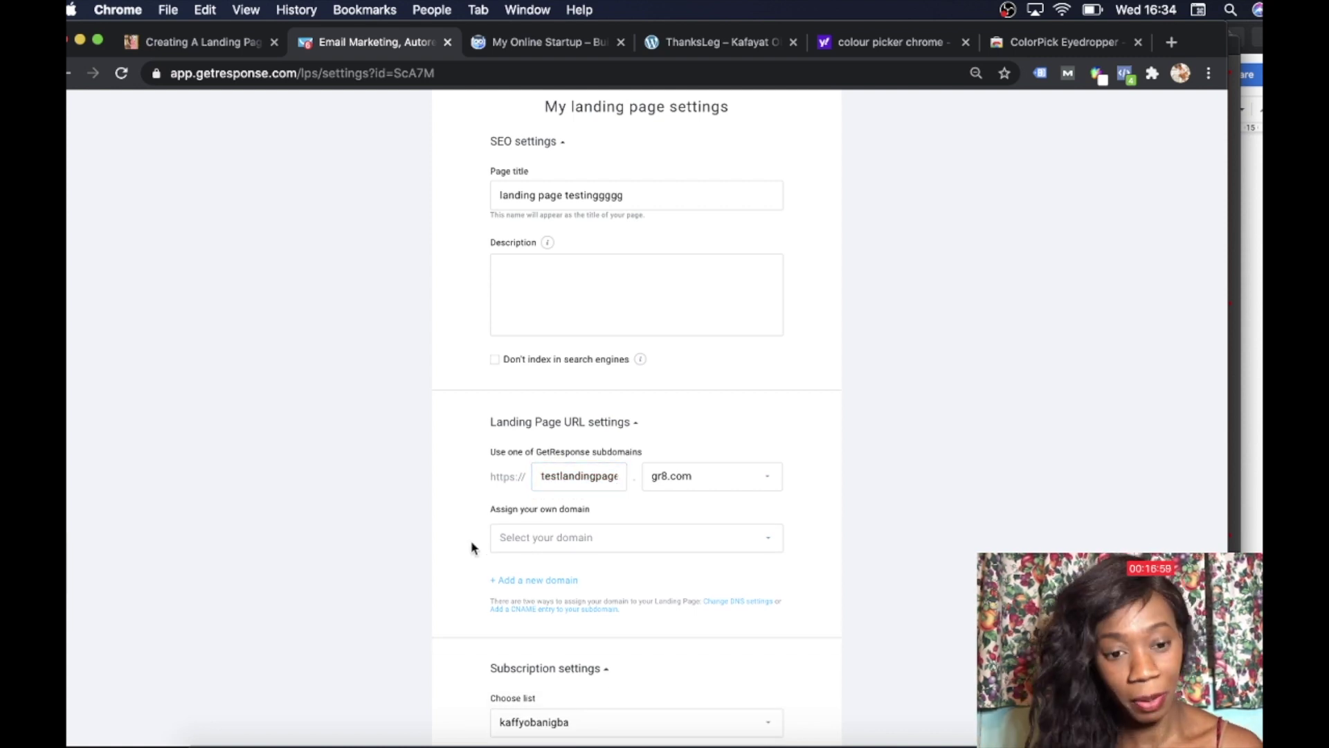
- Set the thank-you page option in the subscription settings to Custom thank-you page
scroll(472, 548, "down", 2)
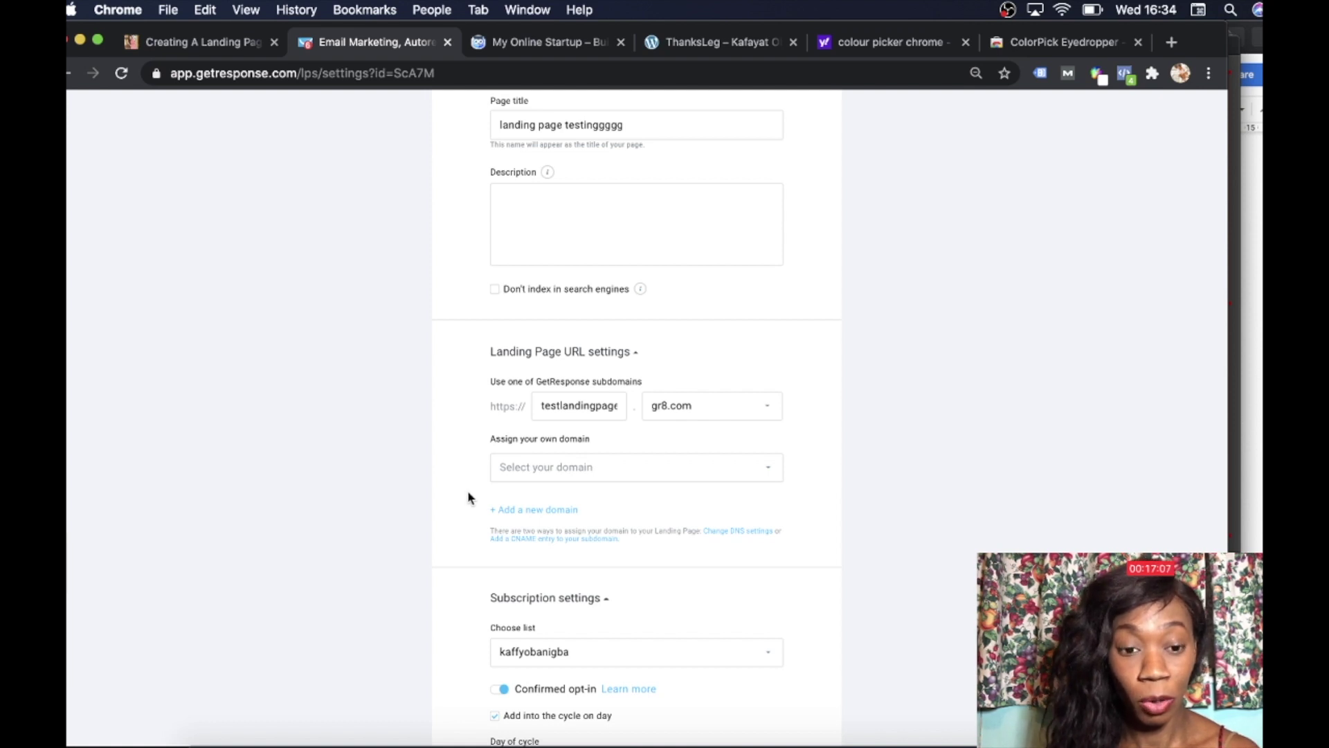
scroll(454, 549, "down", 8)
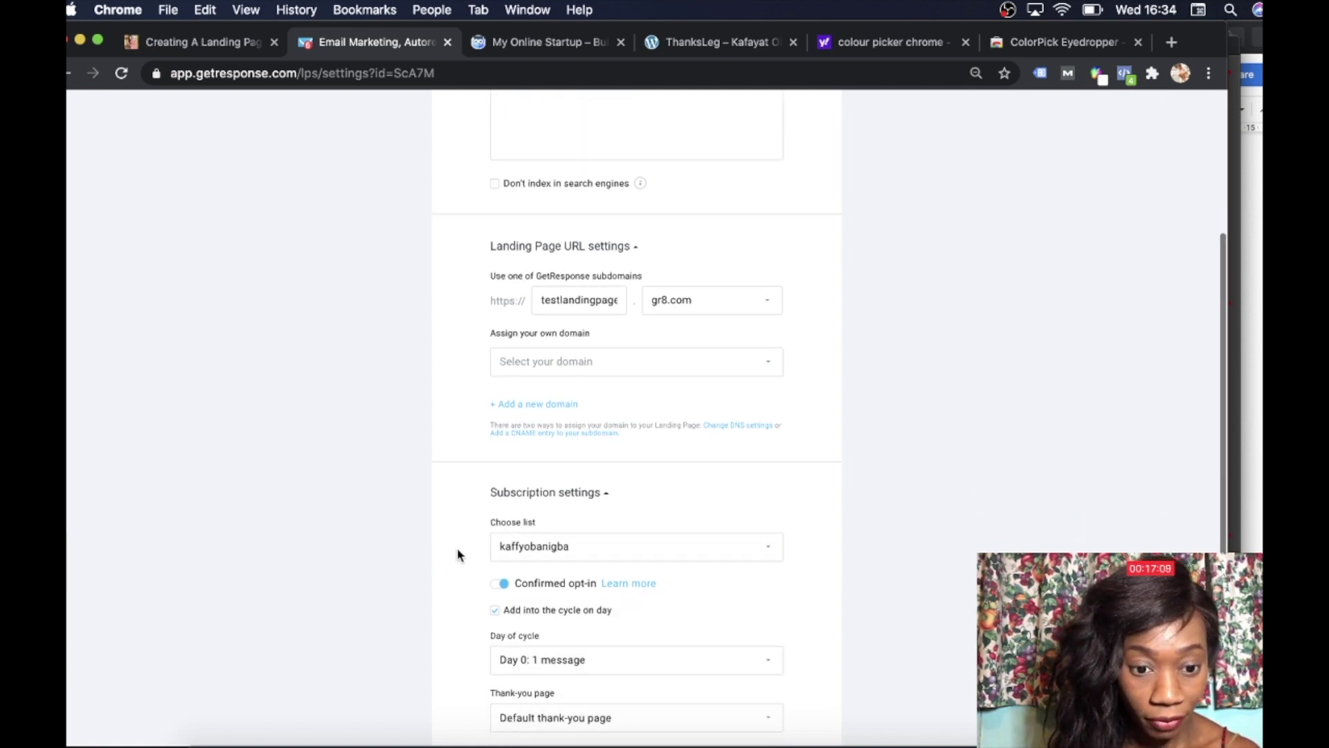
scroll(534, 531, "down", 2)
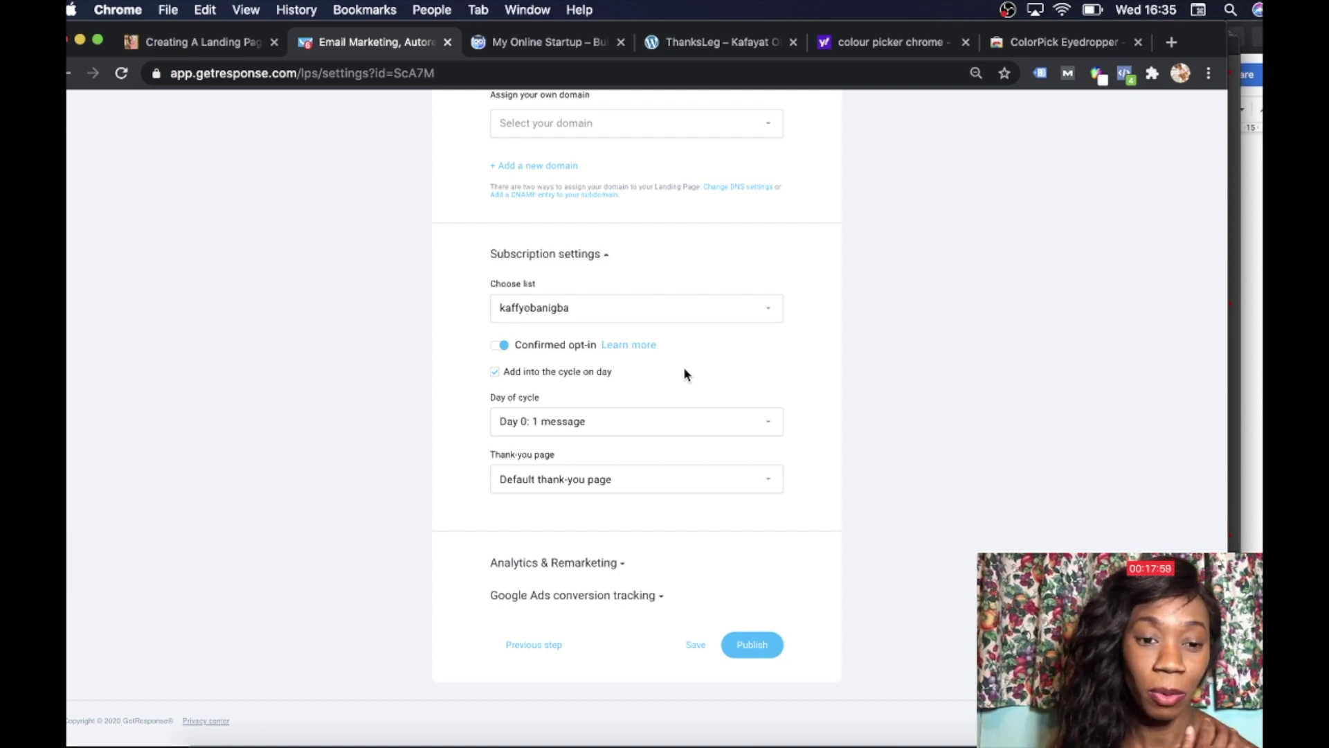
left_click(765, 480)
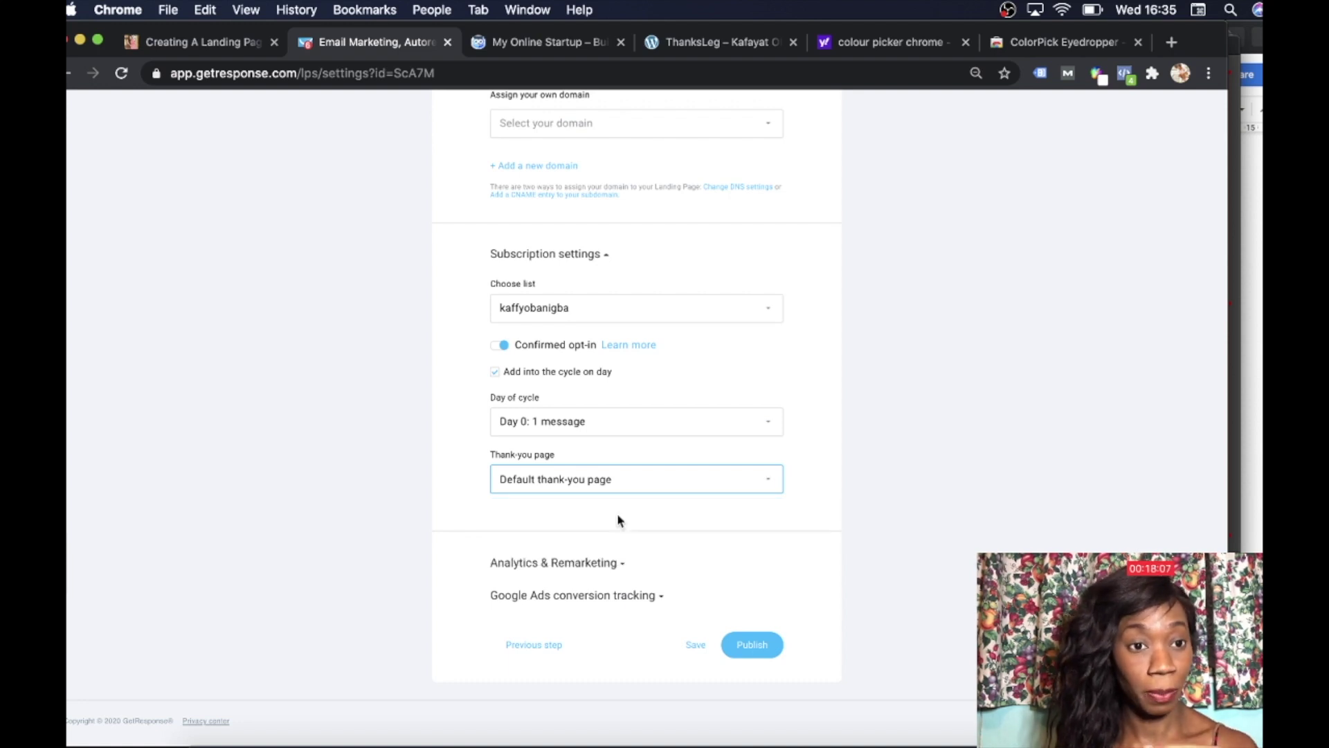
left_click(776, 485)
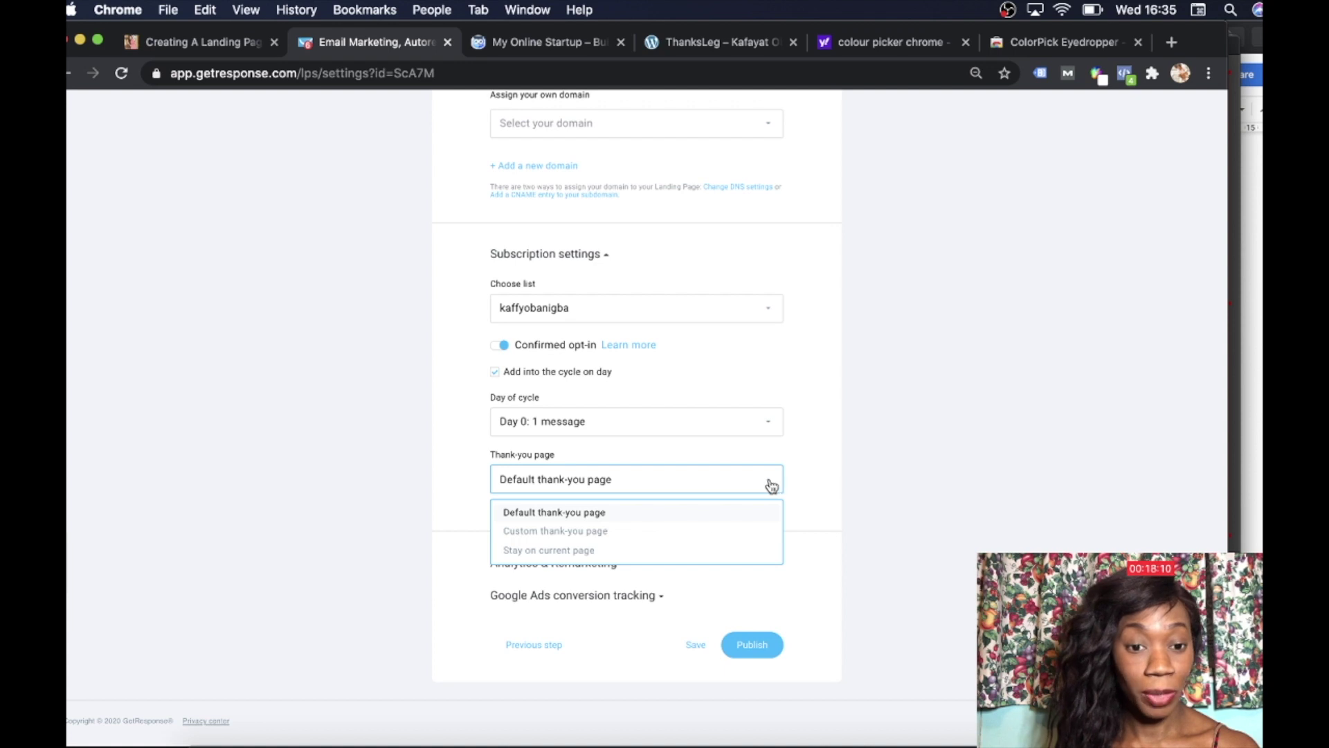
left_click(616, 530)
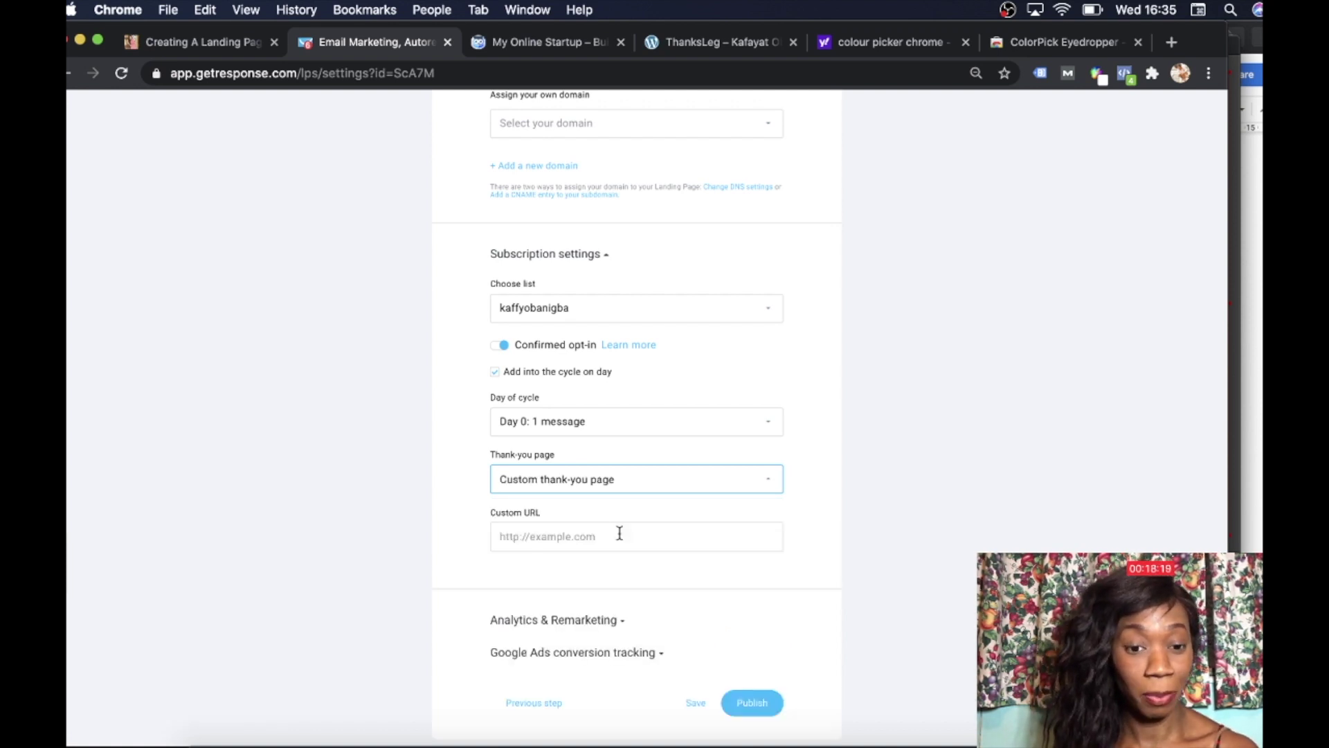
- Review the guide's custom thank-you page, landing page URL and bridge page sections
left_click(174, 43)
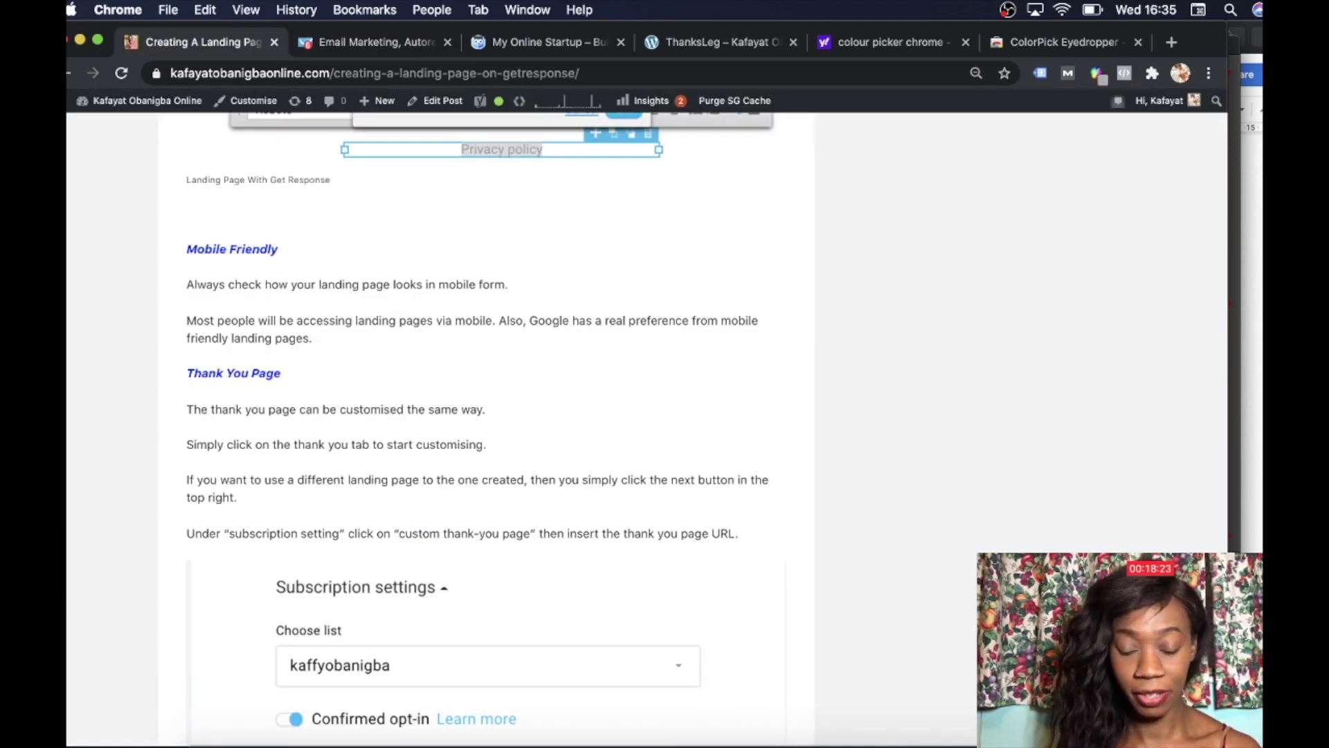
scroll(706, 420, "down", 1)
scroll(485, 429, "down", 12)
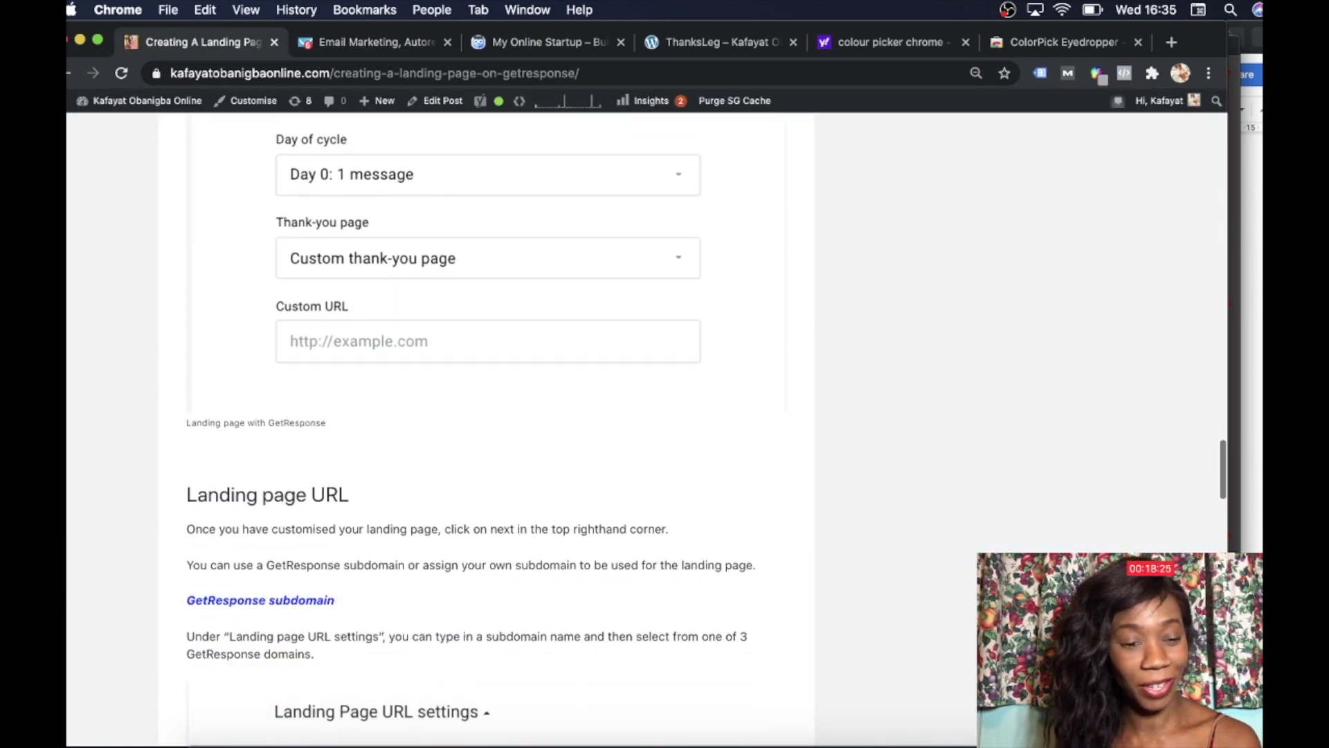
scroll(485, 429, "down", 10)
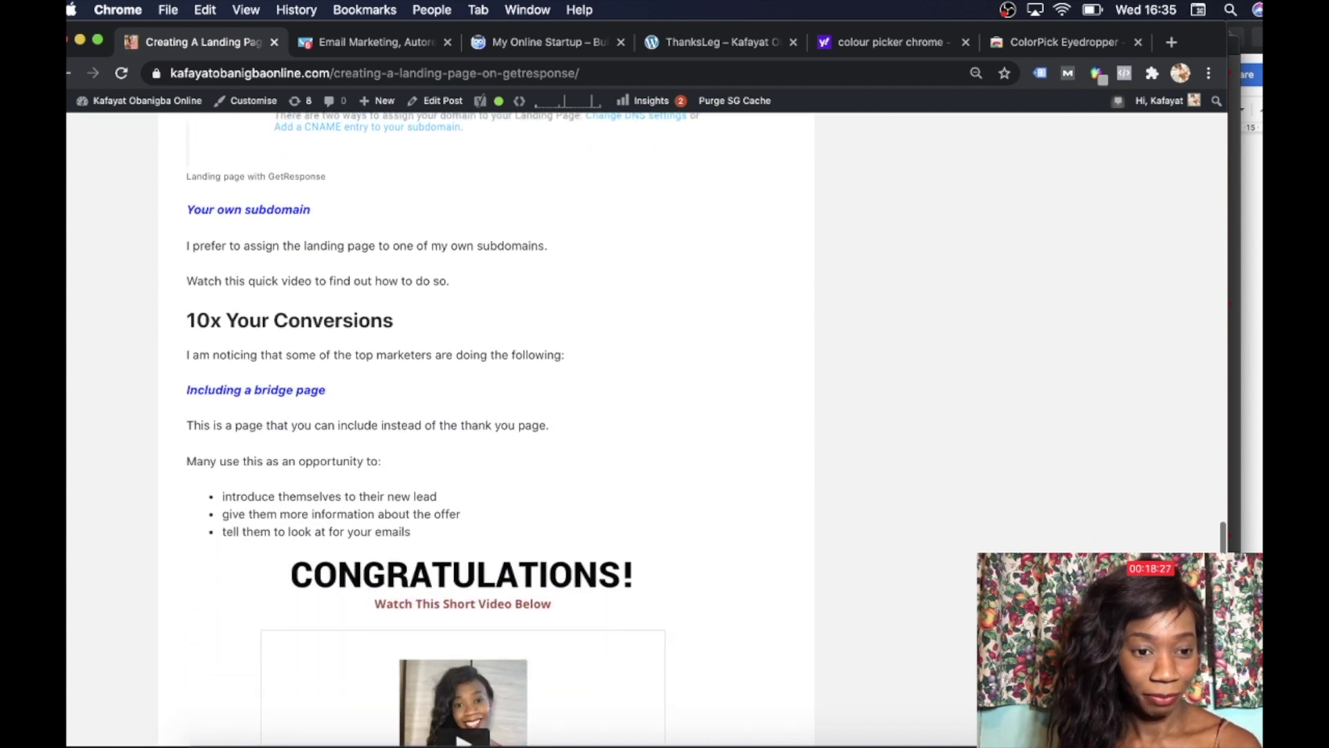
scroll(484, 429, "down", 1)
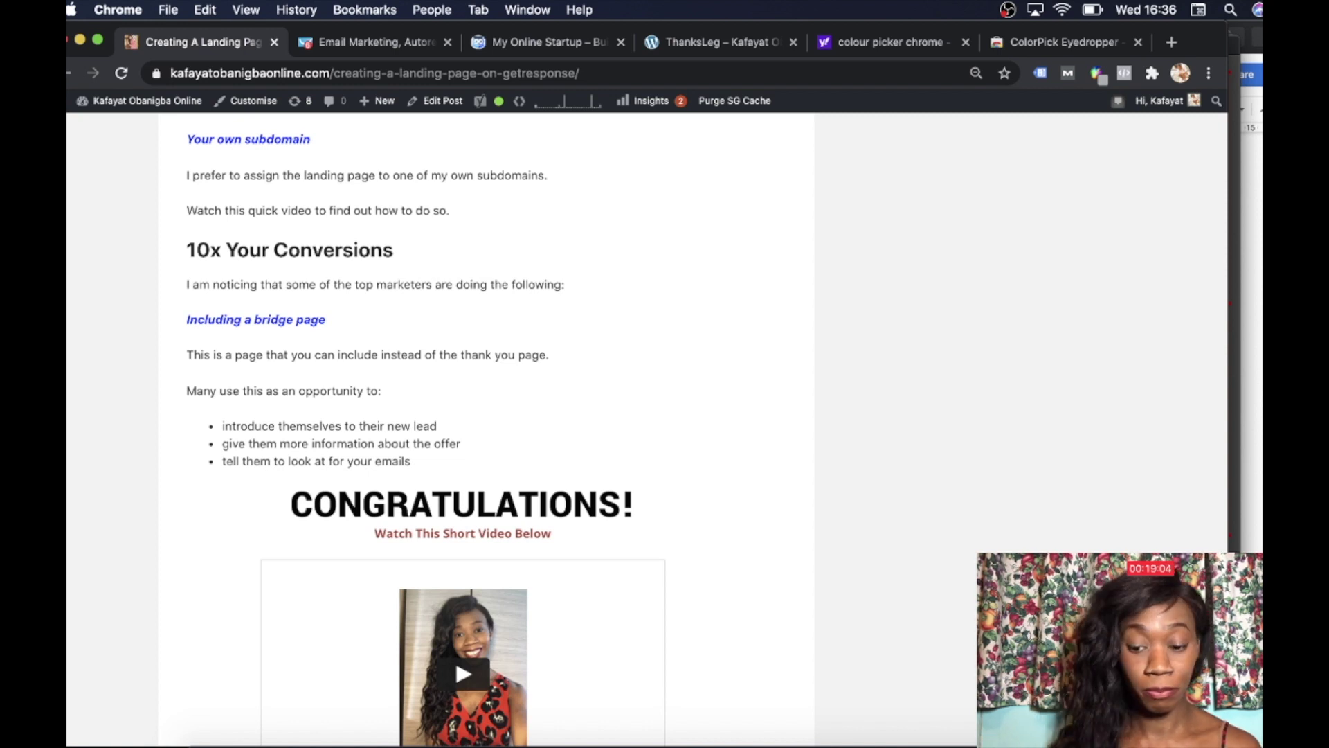
- Review the guide's bridge page example and its sections on adding a thank-you page offer and landing page speed
scroll(462, 429, "down", 3)
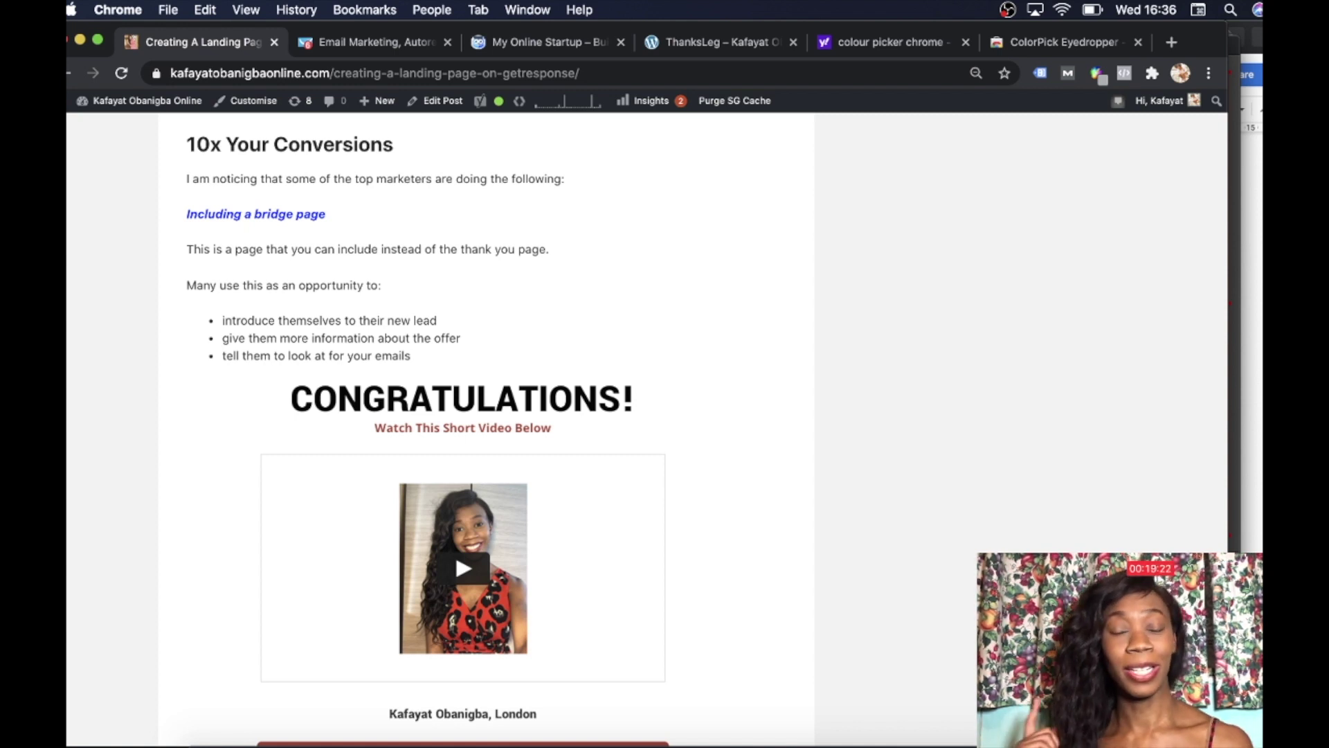
scroll(429, 429, "down", 3)
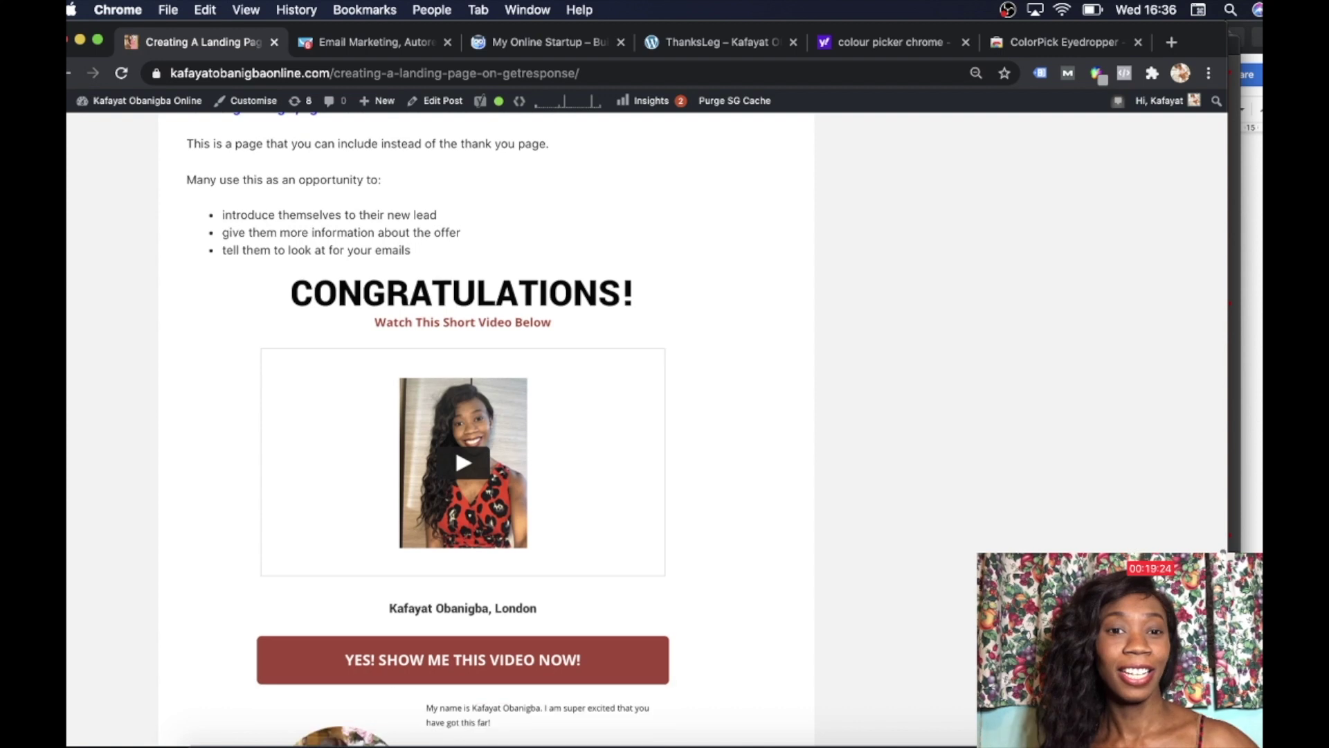
scroll(429, 429, "down", 5)
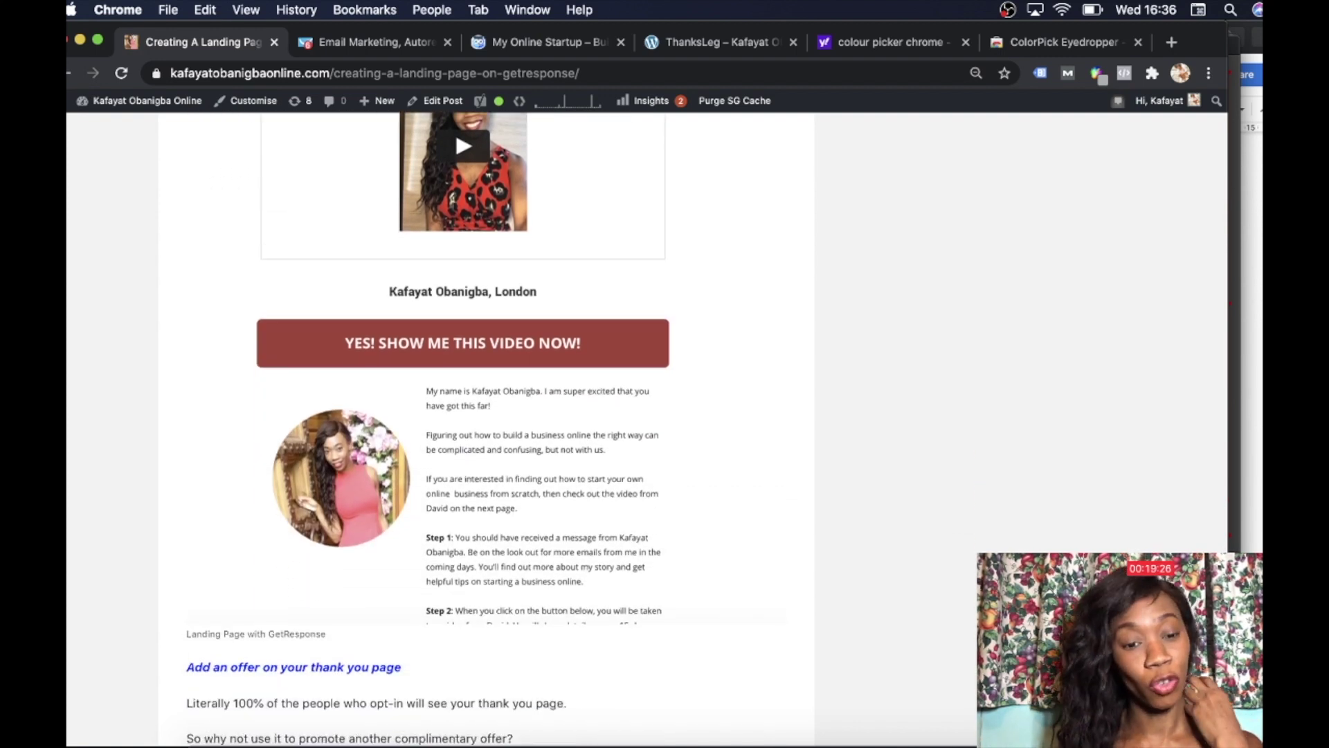
scroll(429, 429, "down", 10)
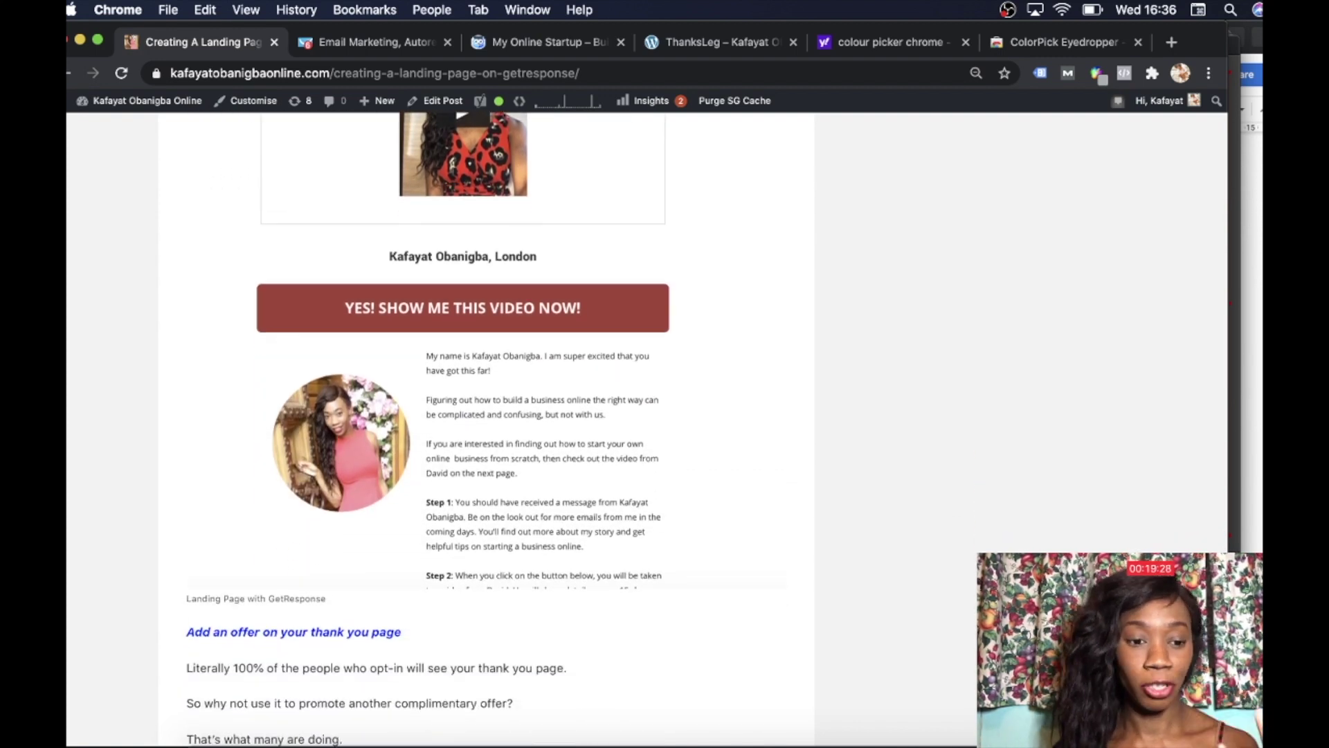
scroll(429, 429, "down", 2)
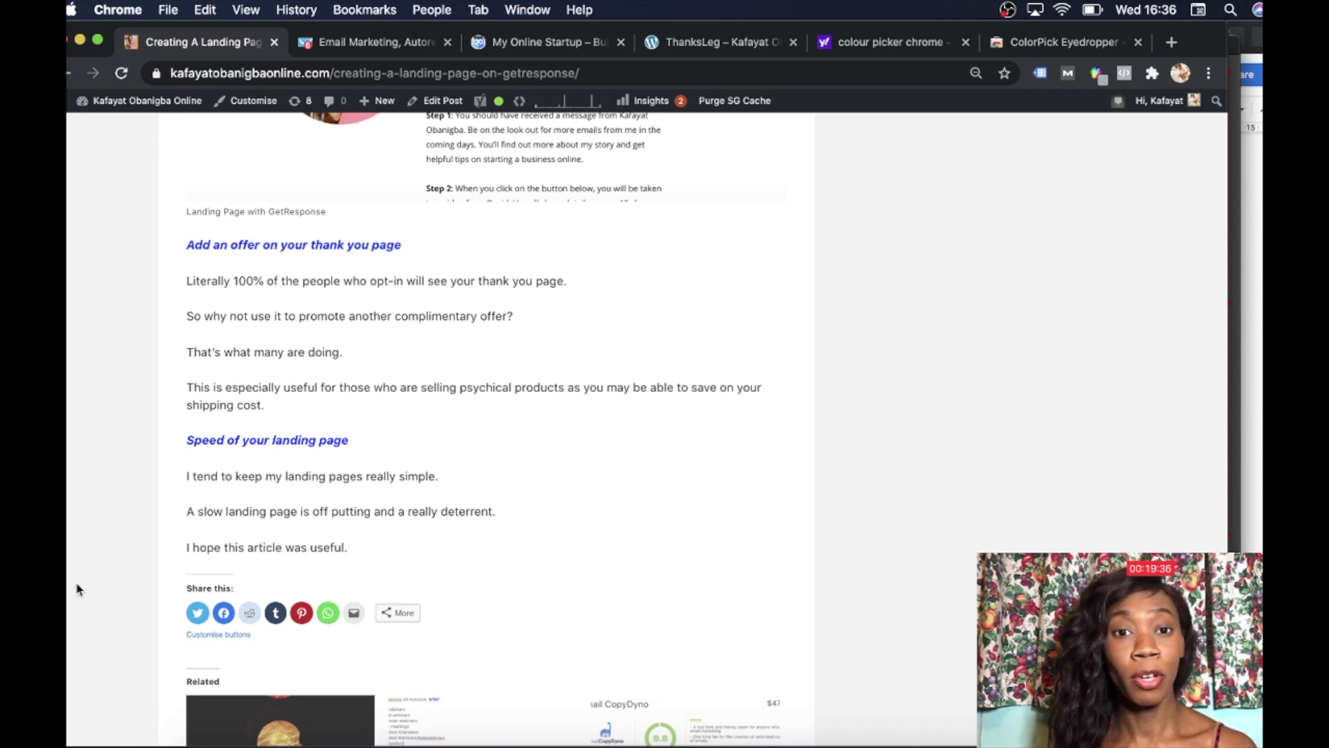
- Copy the address of the ThanksLeg congratulations page and set it as the landing page's custom thank-you URL, ending in /thankleg/
left_click(686, 42)
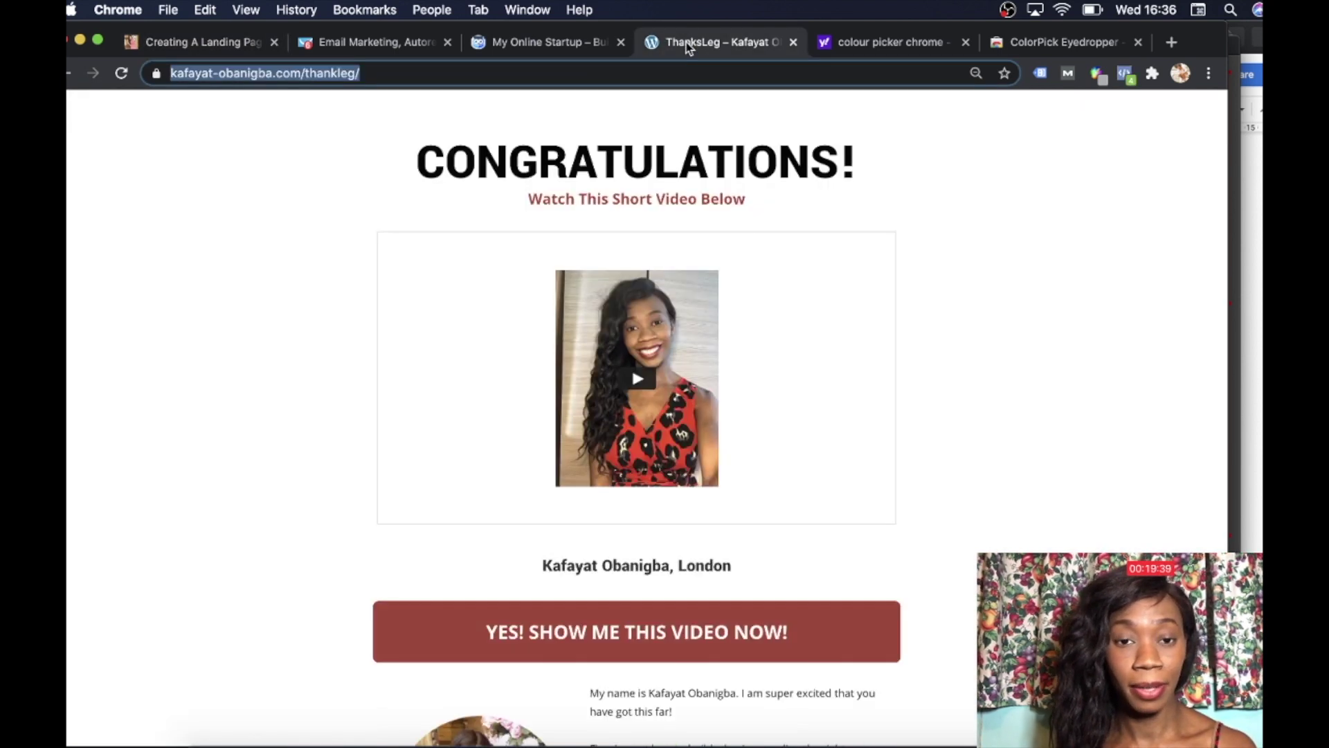
left_click(481, 74)
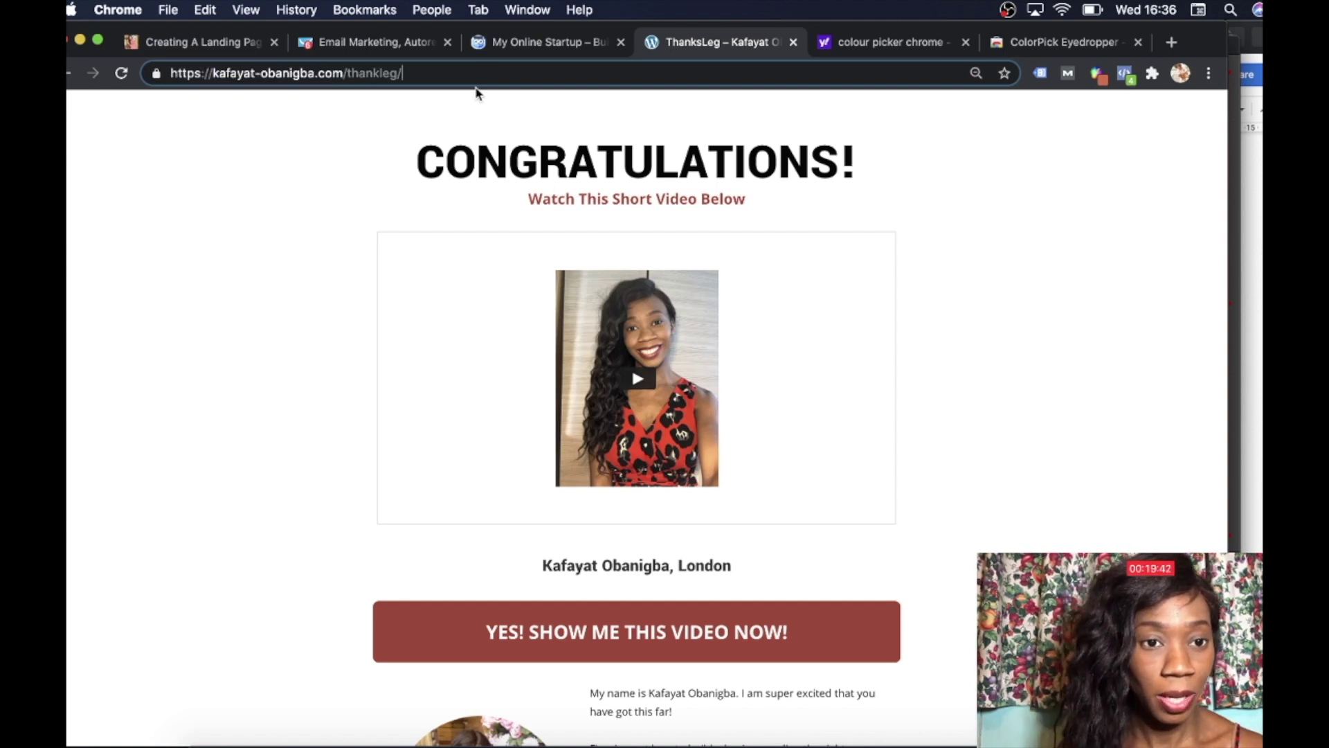
left_click_drag(452, 73, 145, 70)
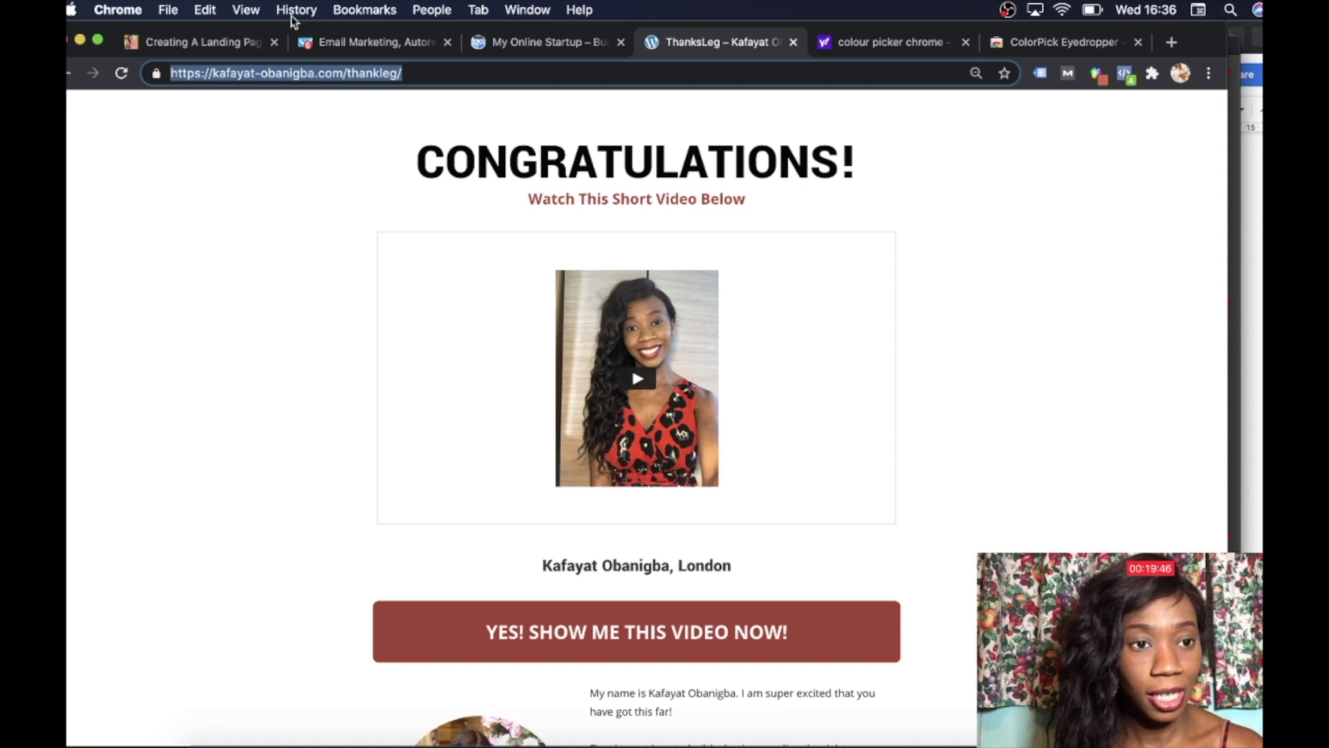
left_click(364, 49)
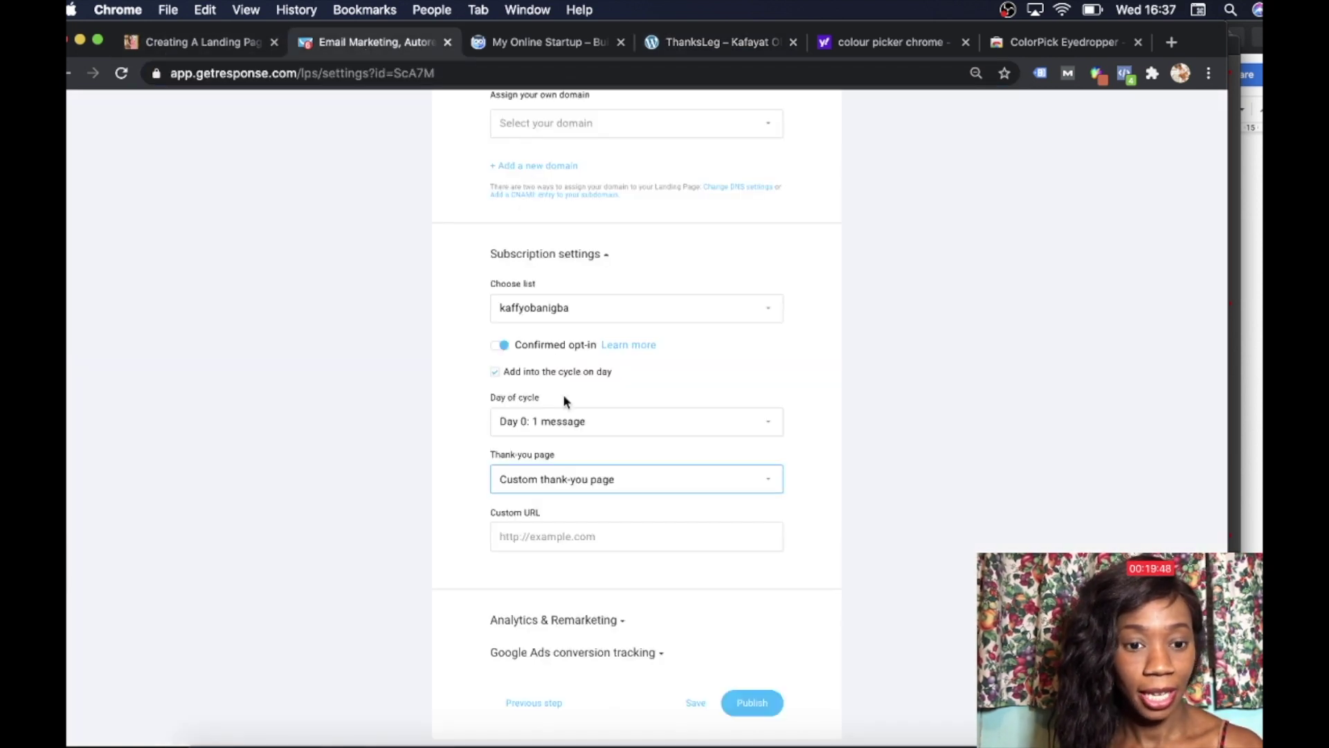
left_click(501, 538)
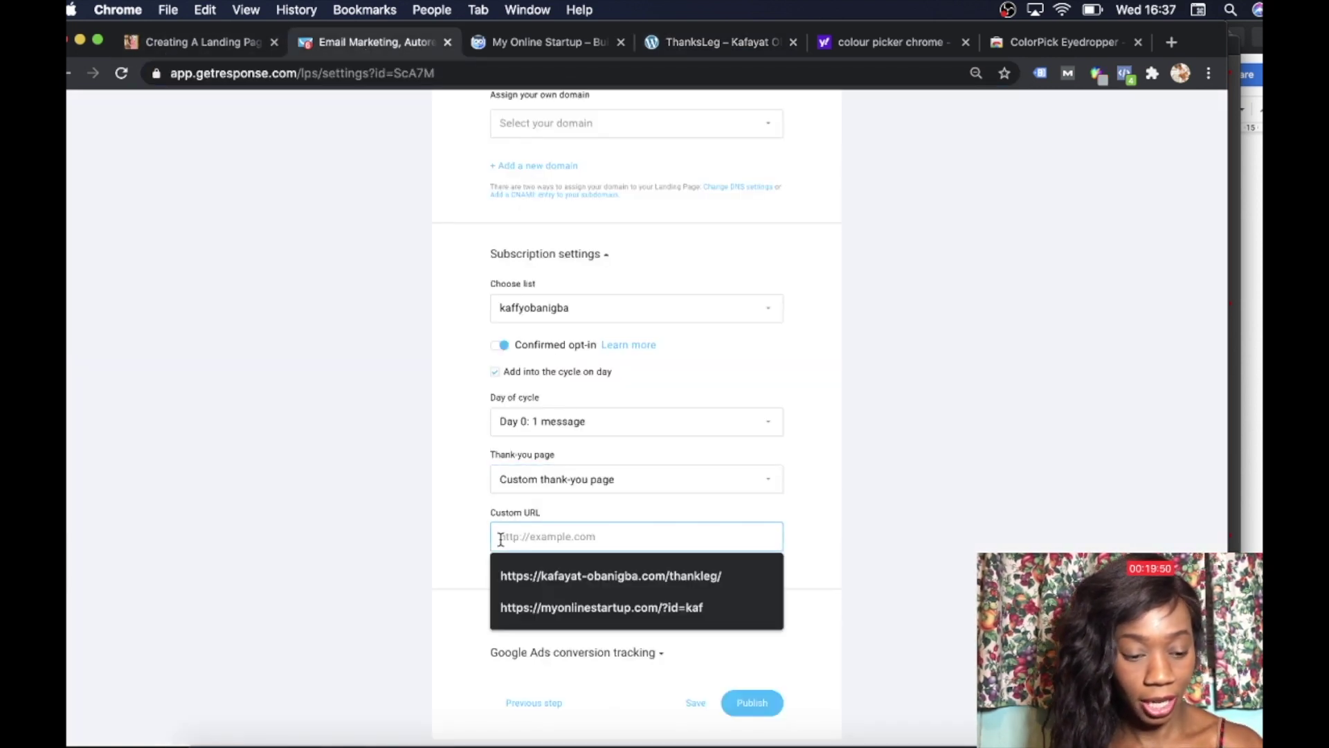
left_click(526, 576)
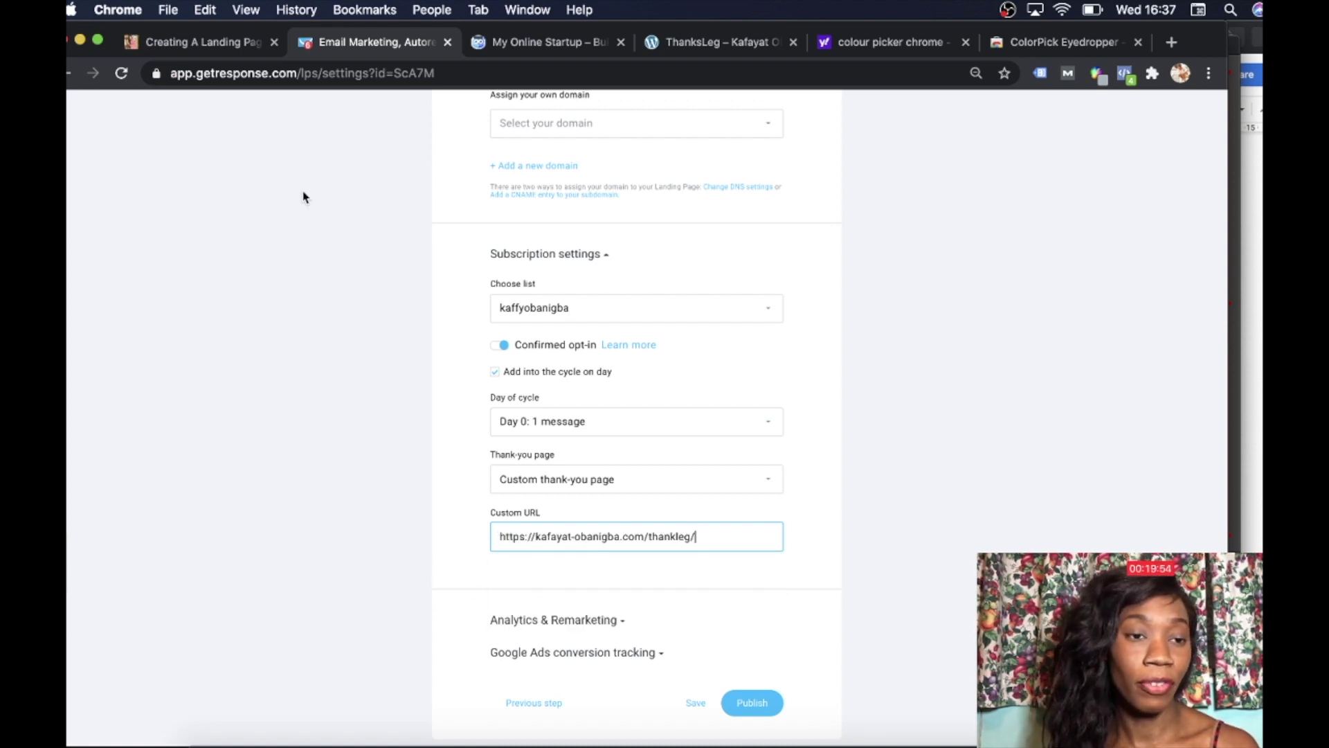
- Check the guide's closing advice on thank-you page offers and page speed, and publish the landing page from its GetResponse settings
left_click(180, 43)
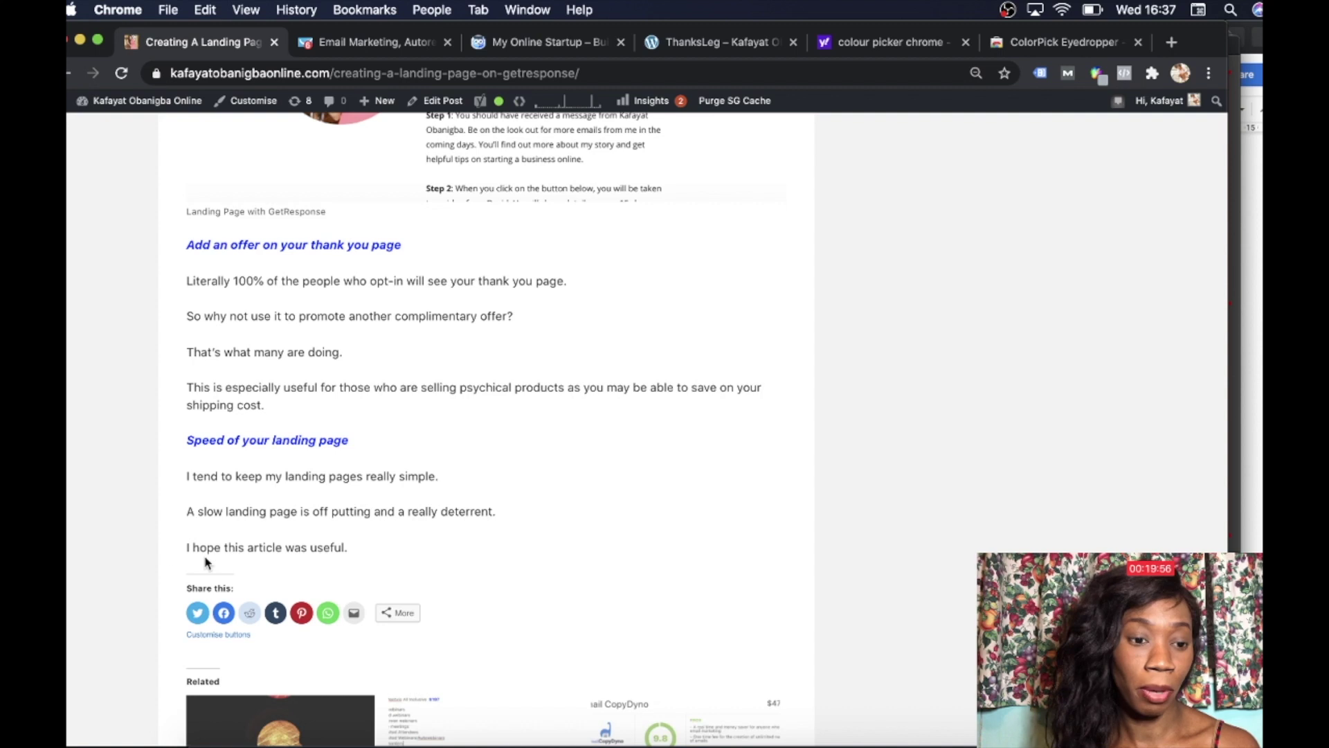
scroll(123, 510, "down", 2)
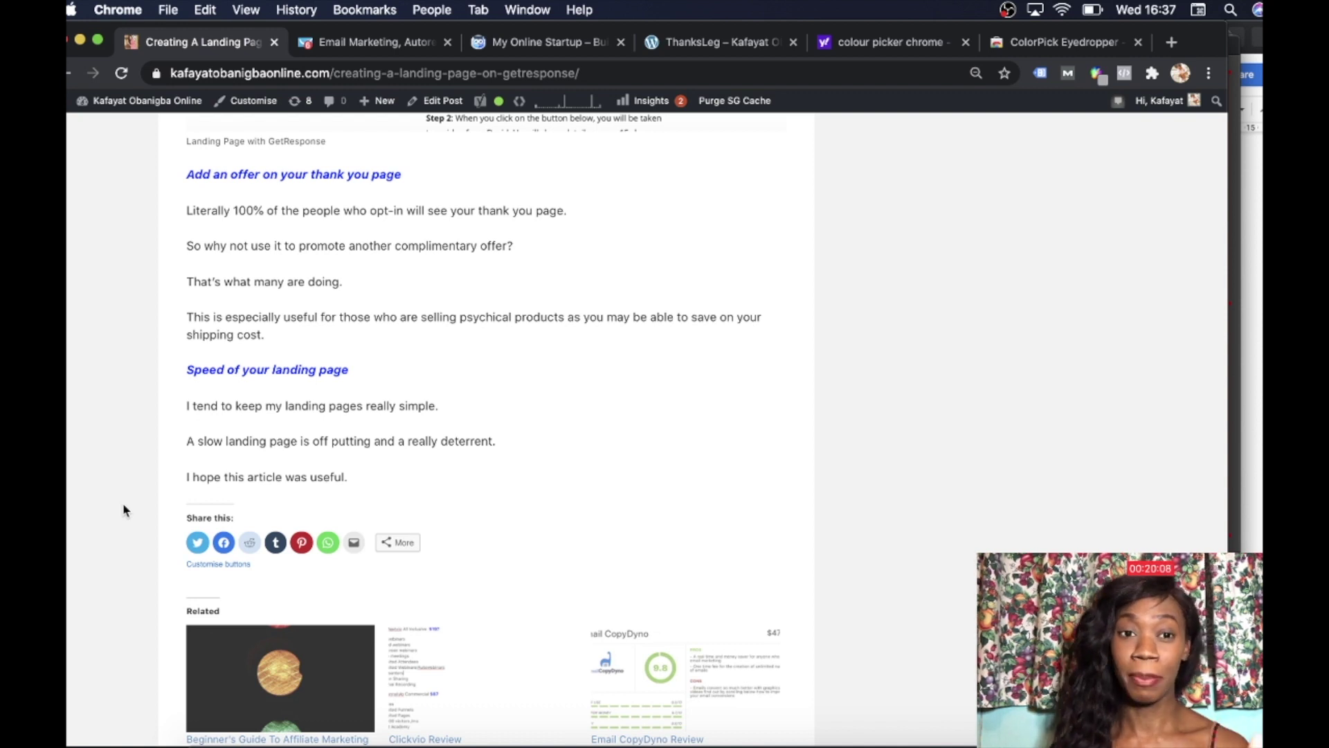
left_click(359, 47)
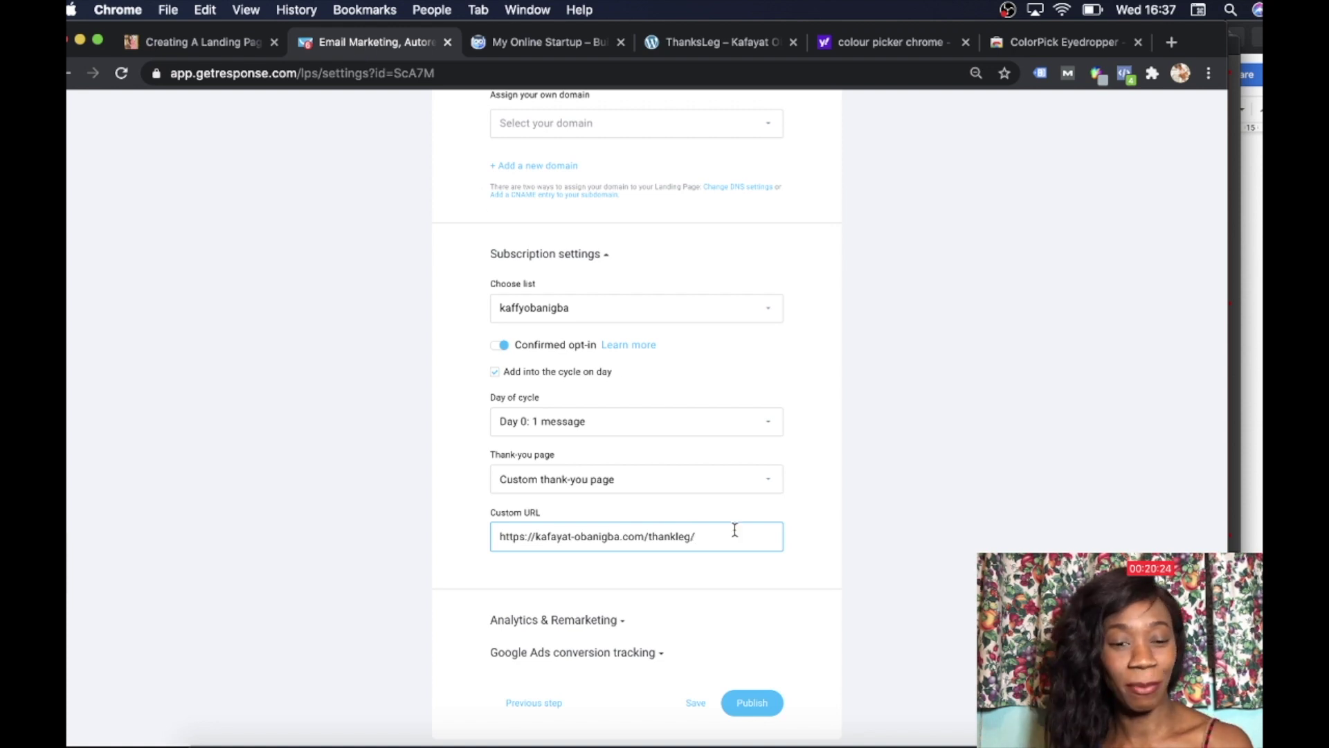
left_click(751, 706)
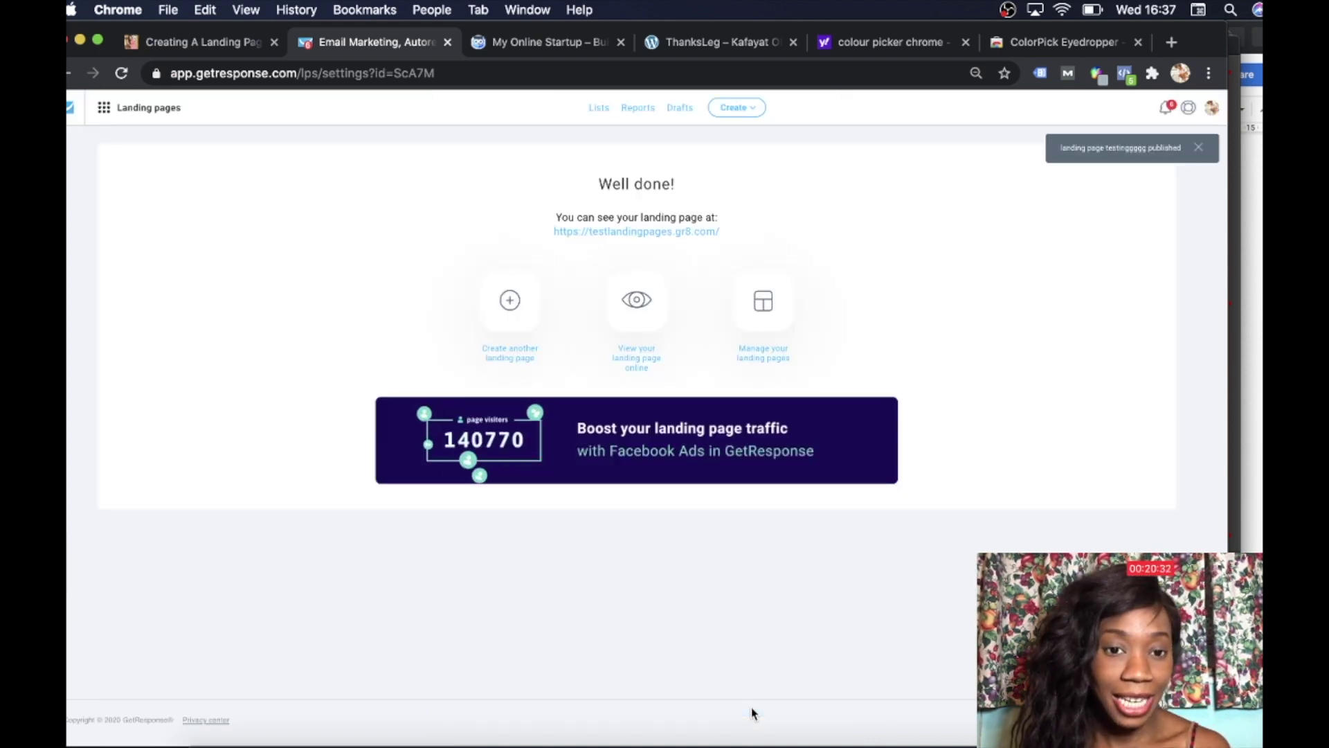
- View the published landing page online at testlandingpages.gr8.com, look over its headline and form, and return to the guide
left_click(633, 234)
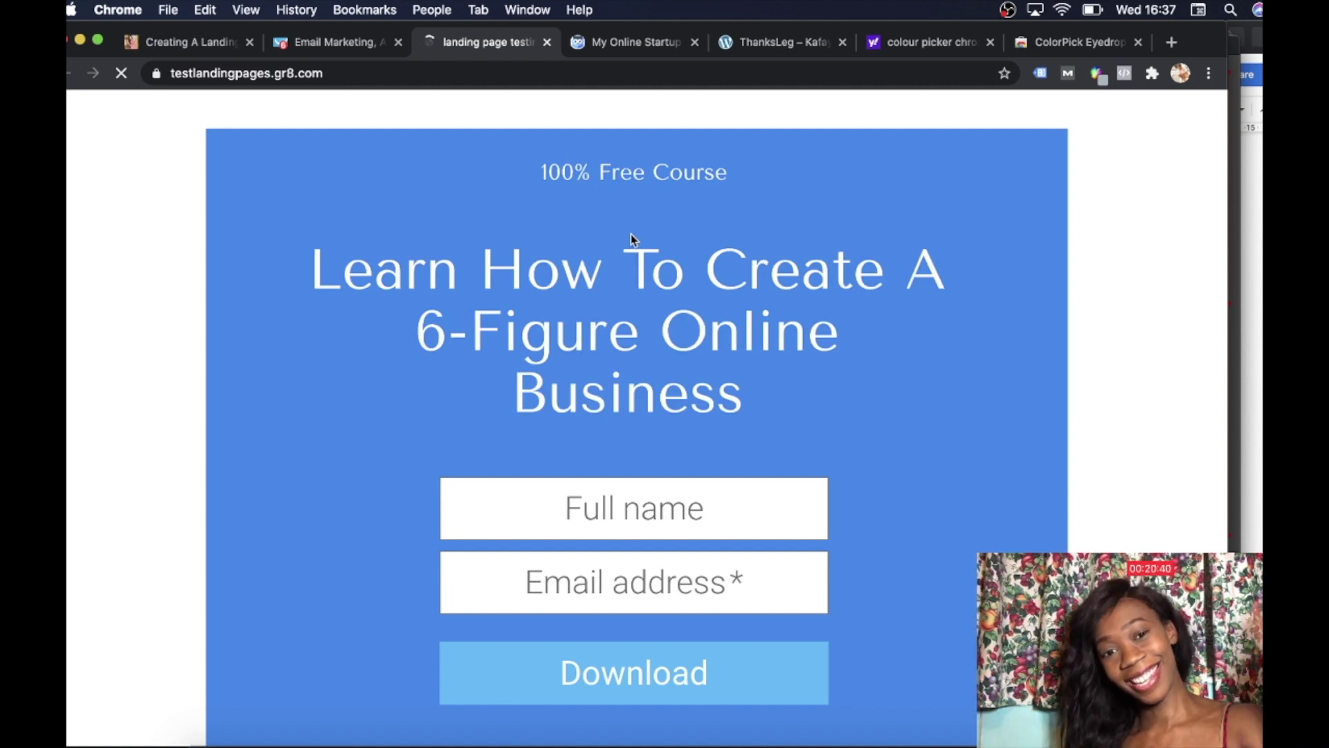
scroll(631, 238, "down", 1)
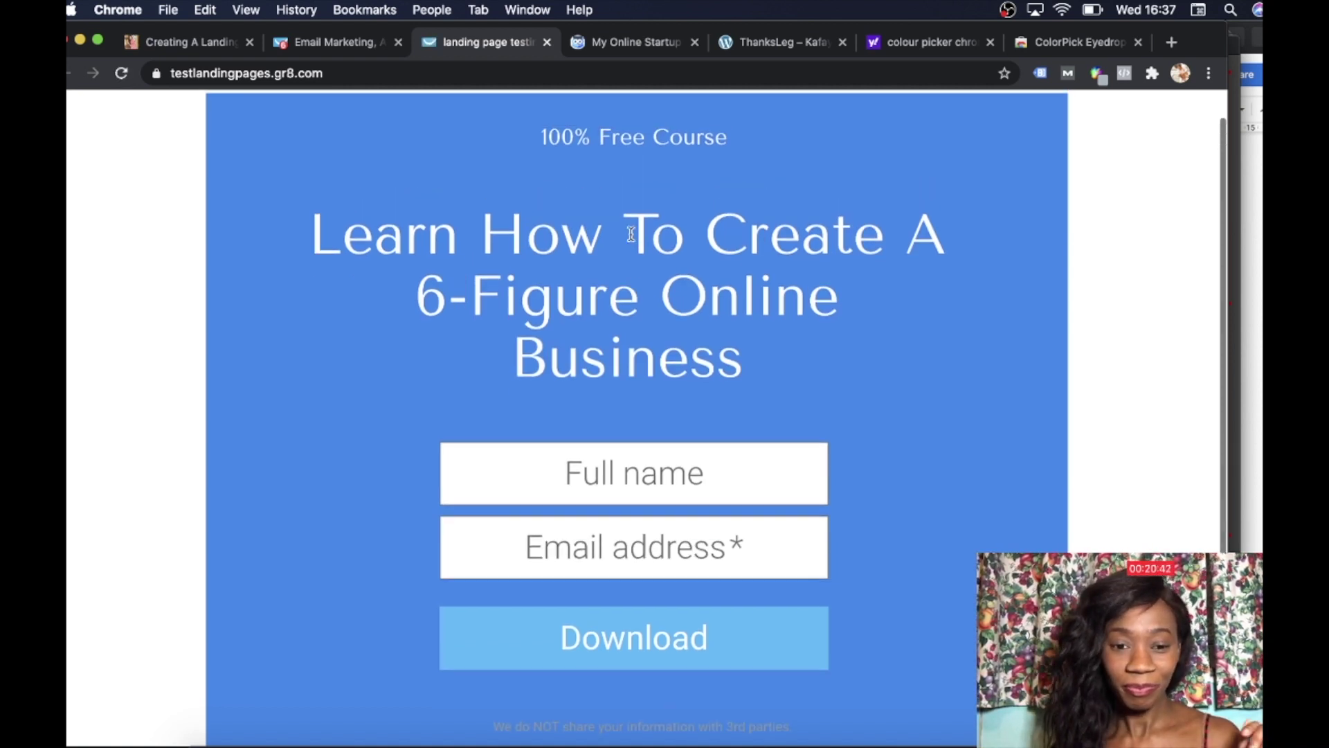
scroll(630, 238, "up", 1)
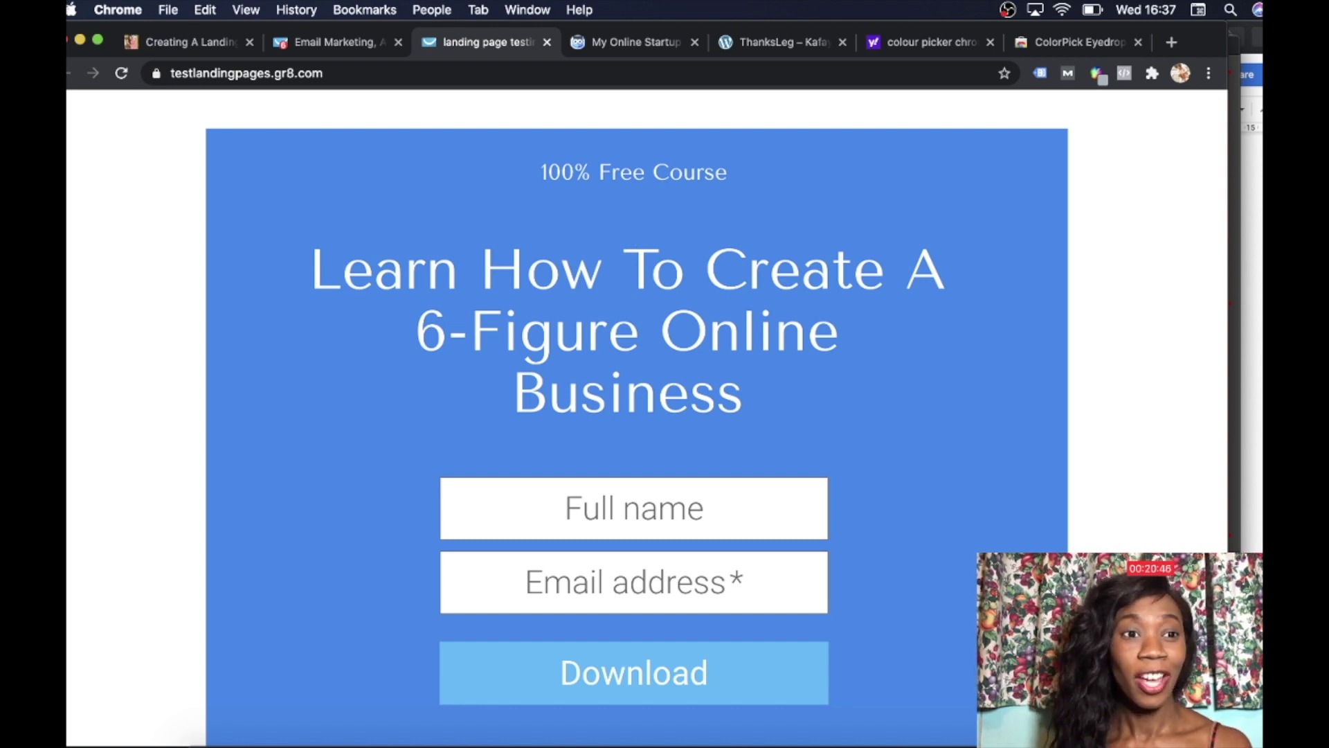
left_click(200, 48)
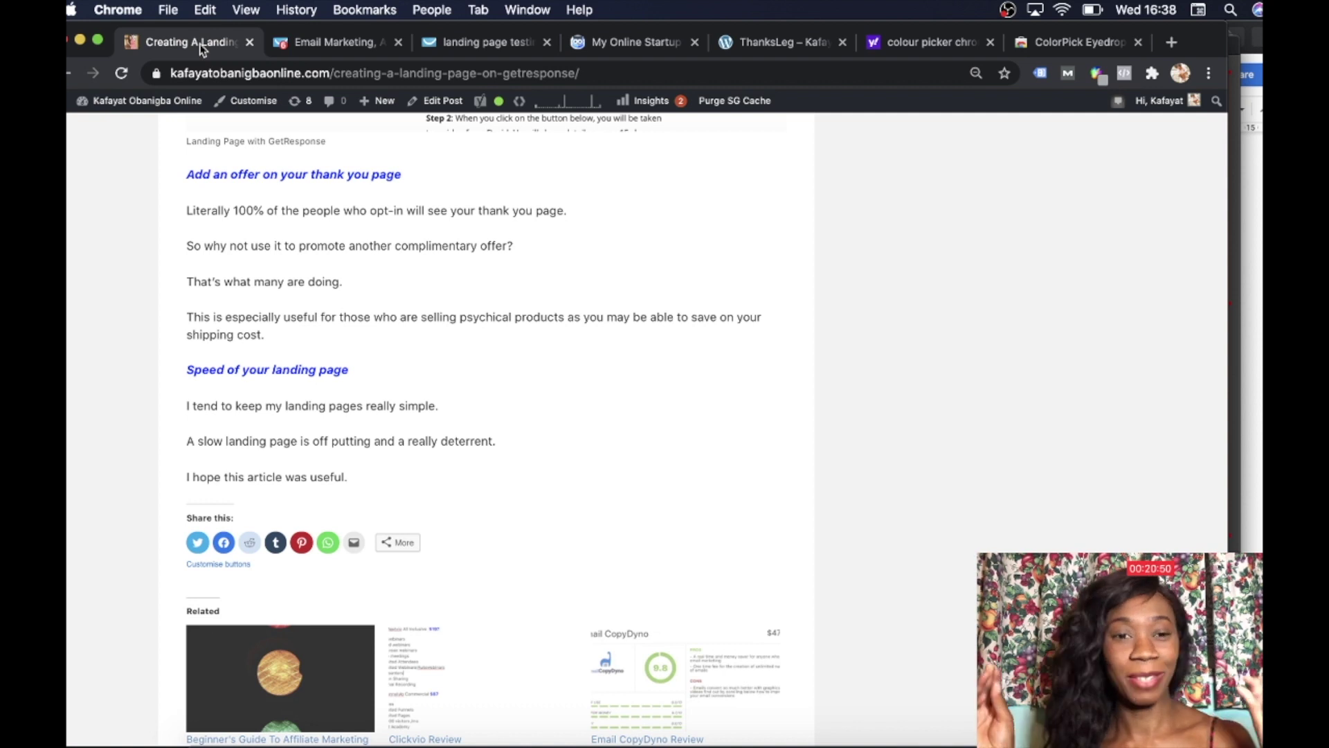